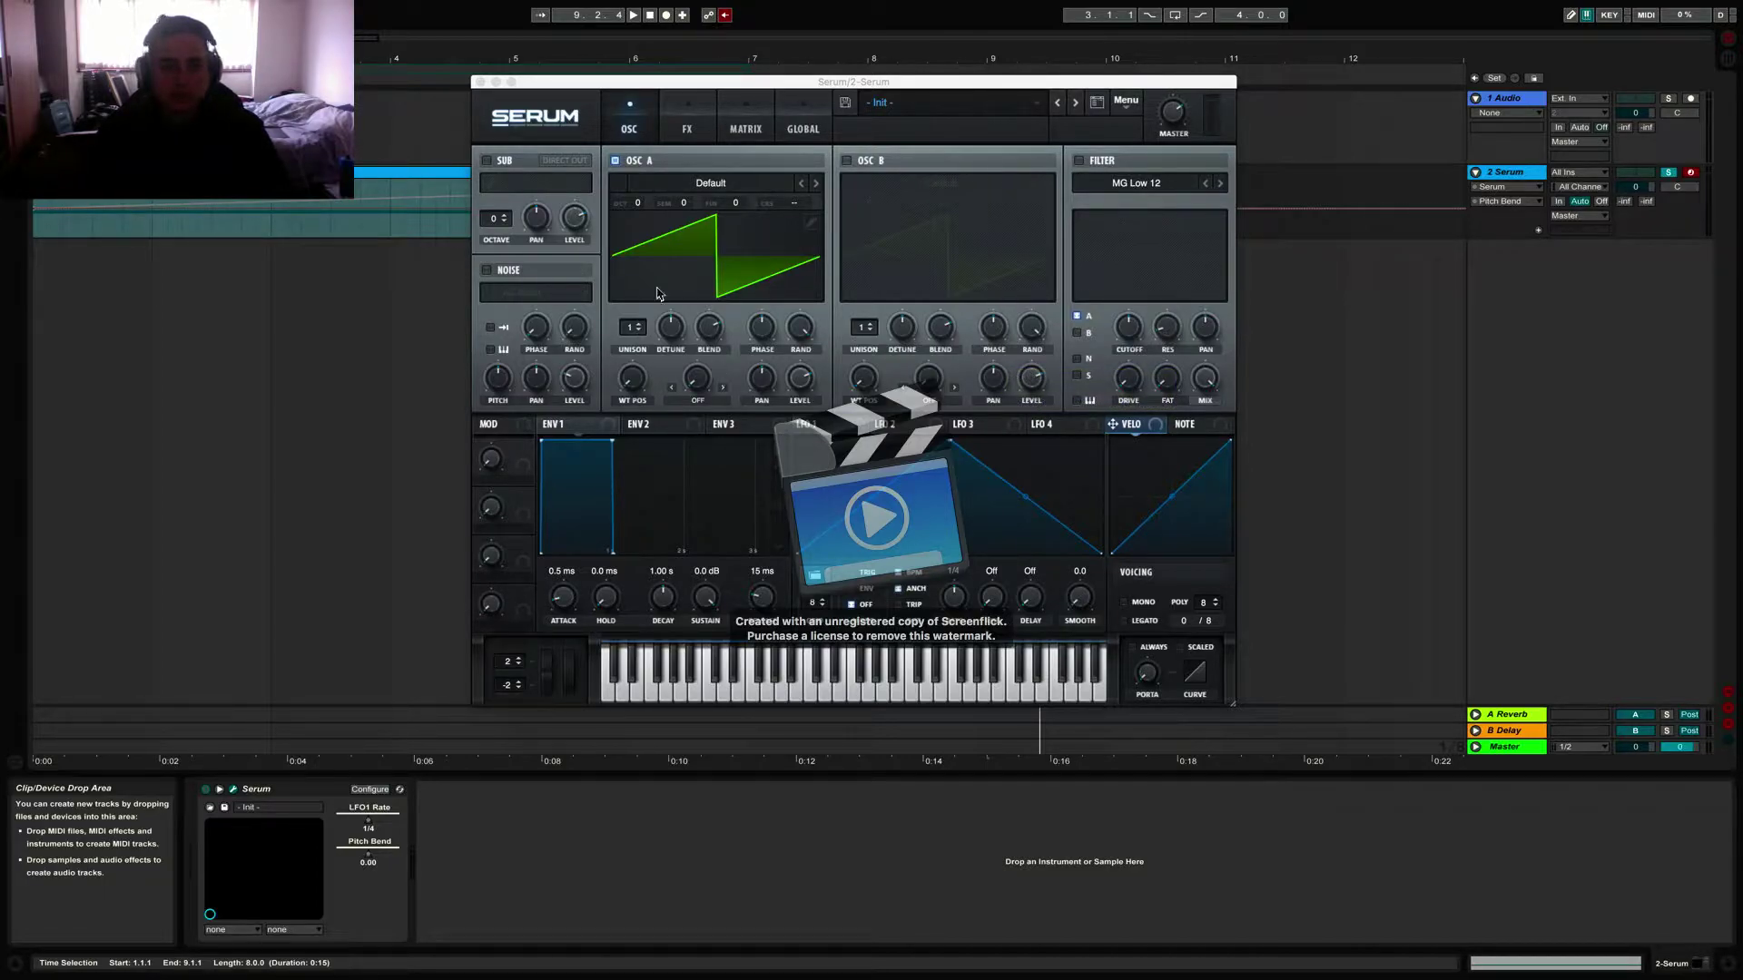
Step: Check the uplifter note, then reopen Serum from the Serum track's device chain
click(480, 83)
double_click(516, 183)
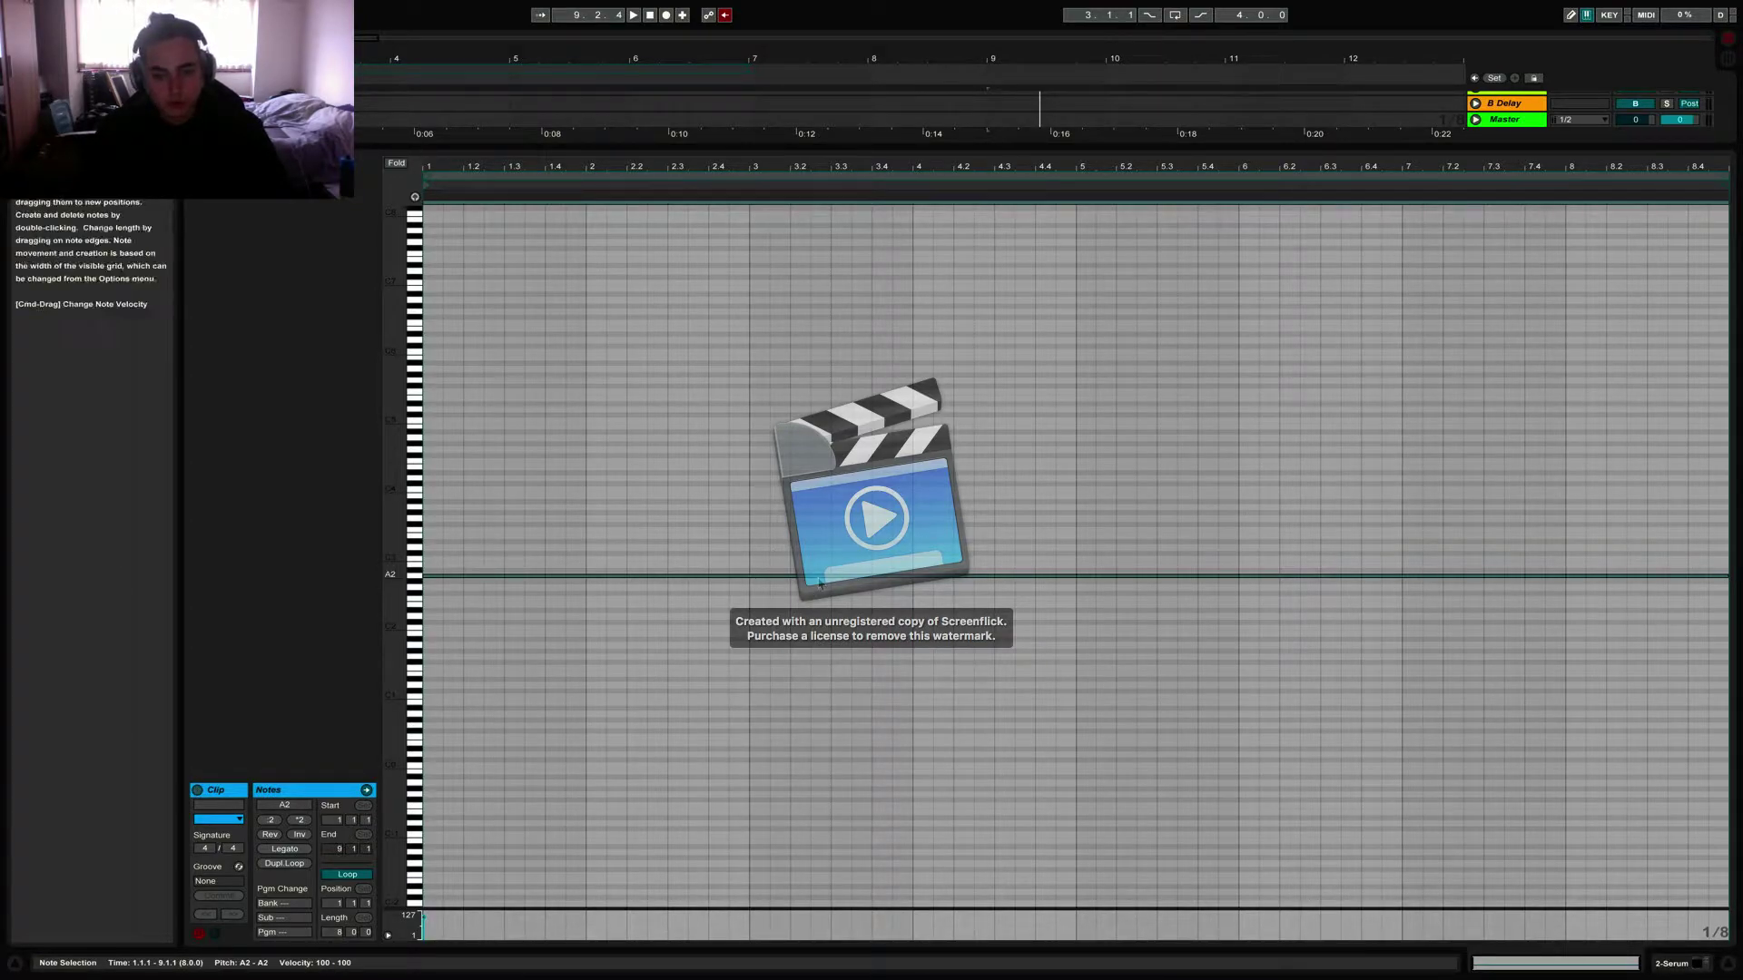
double_click(663, 145)
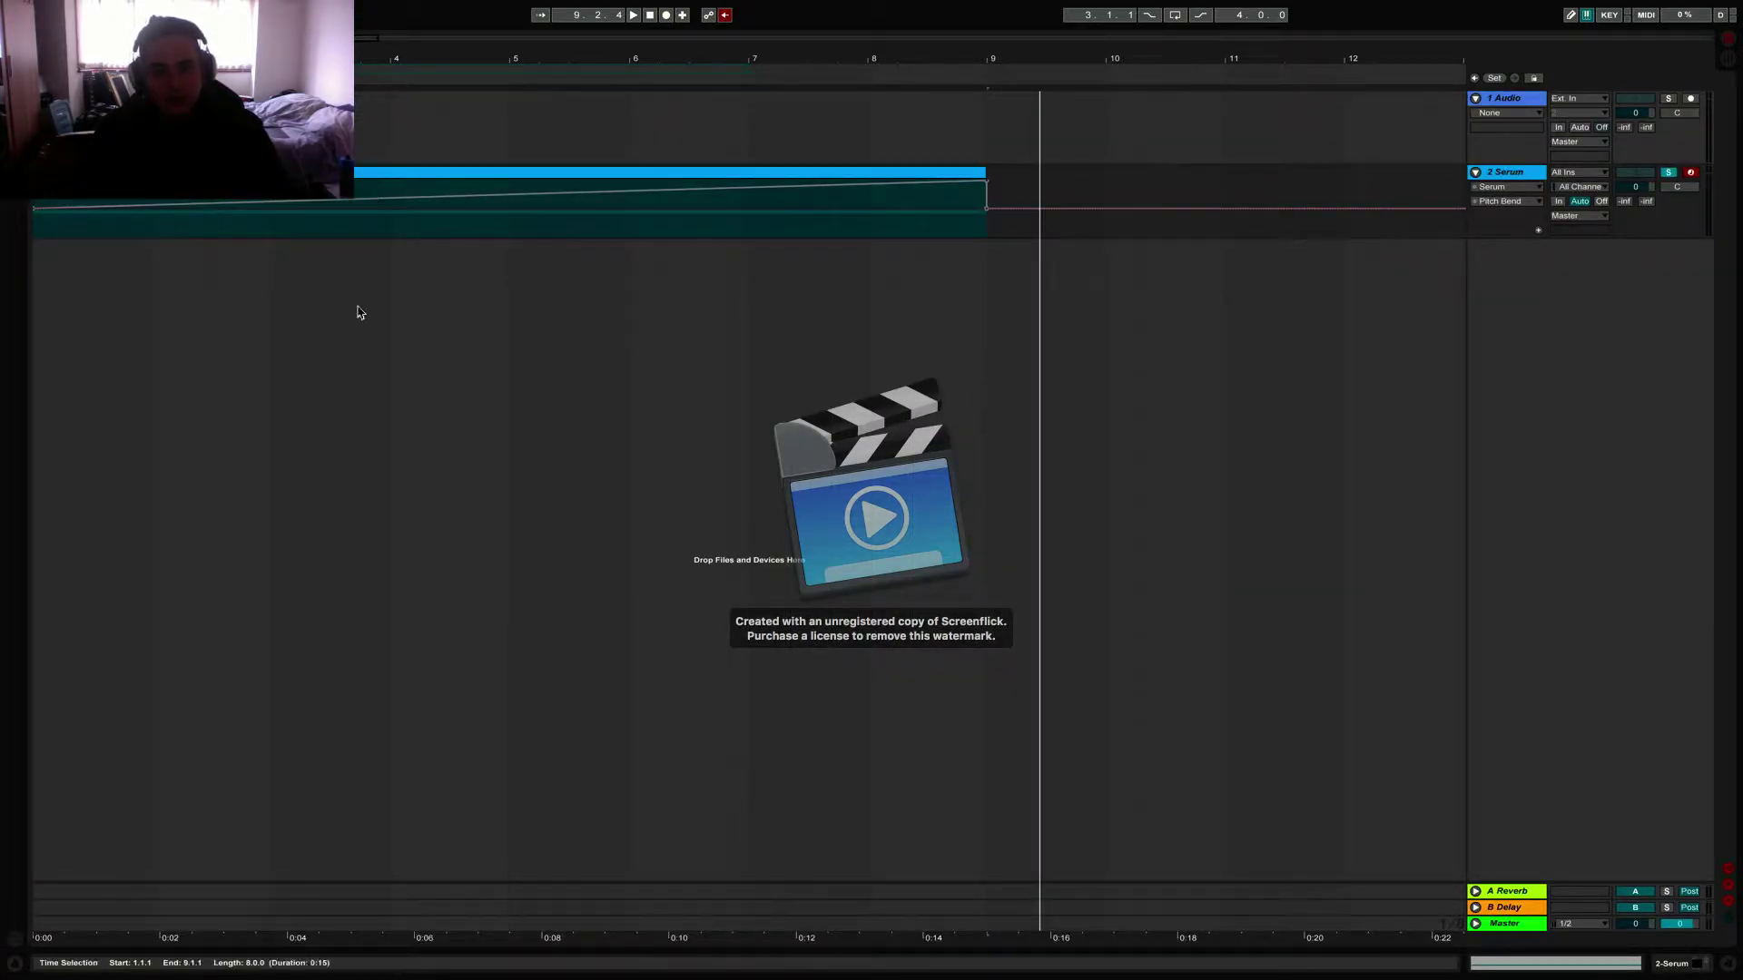
click(1523, 175)
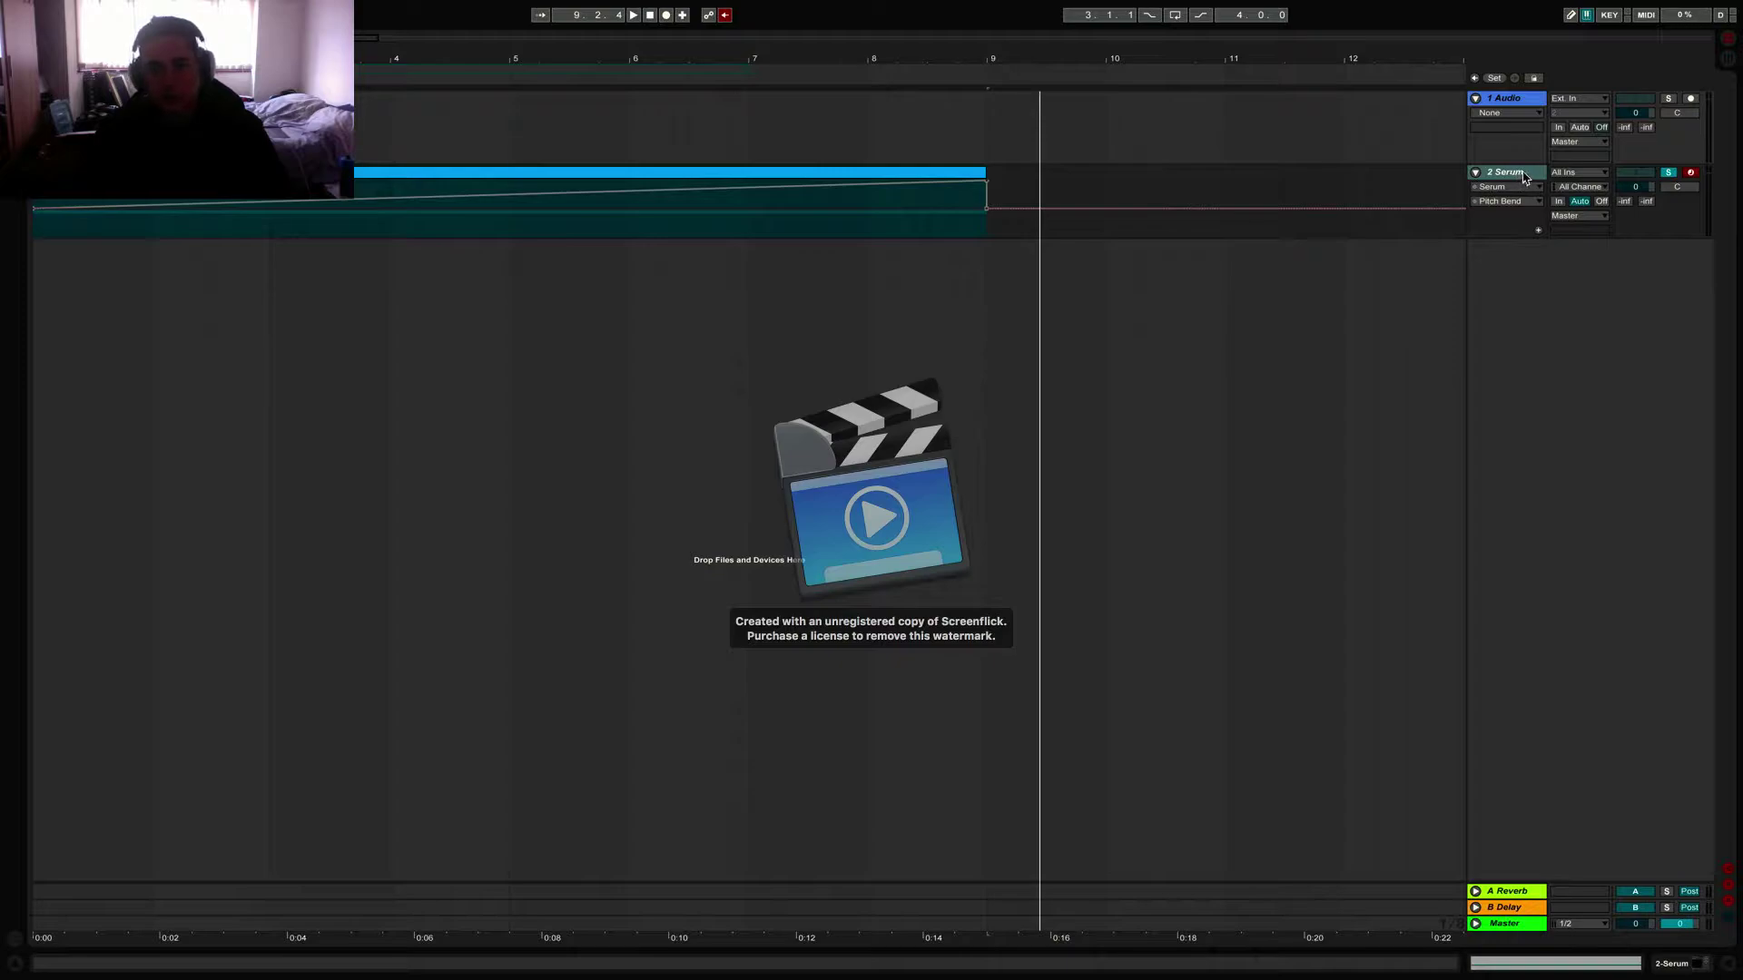
click(1523, 175)
click(234, 789)
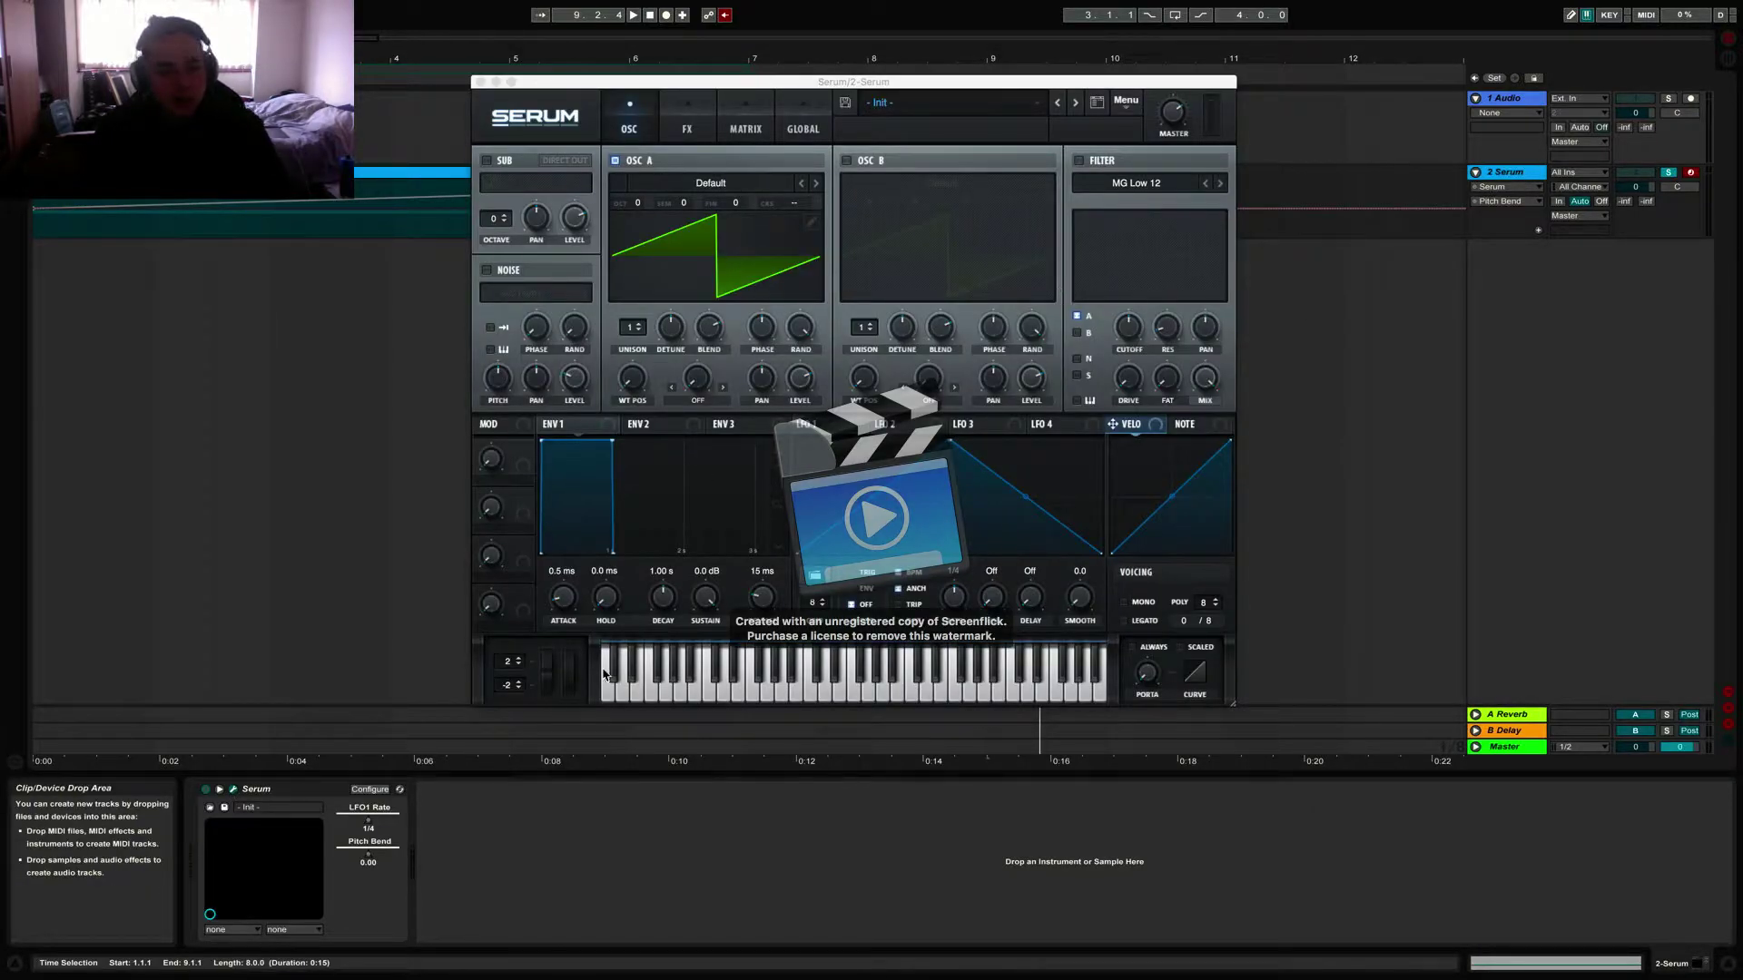
Step: Set the bend boxes beside Serum's keyboard to +12 and -12 semitones
scroll(519, 659, up, 4)
click(519, 662)
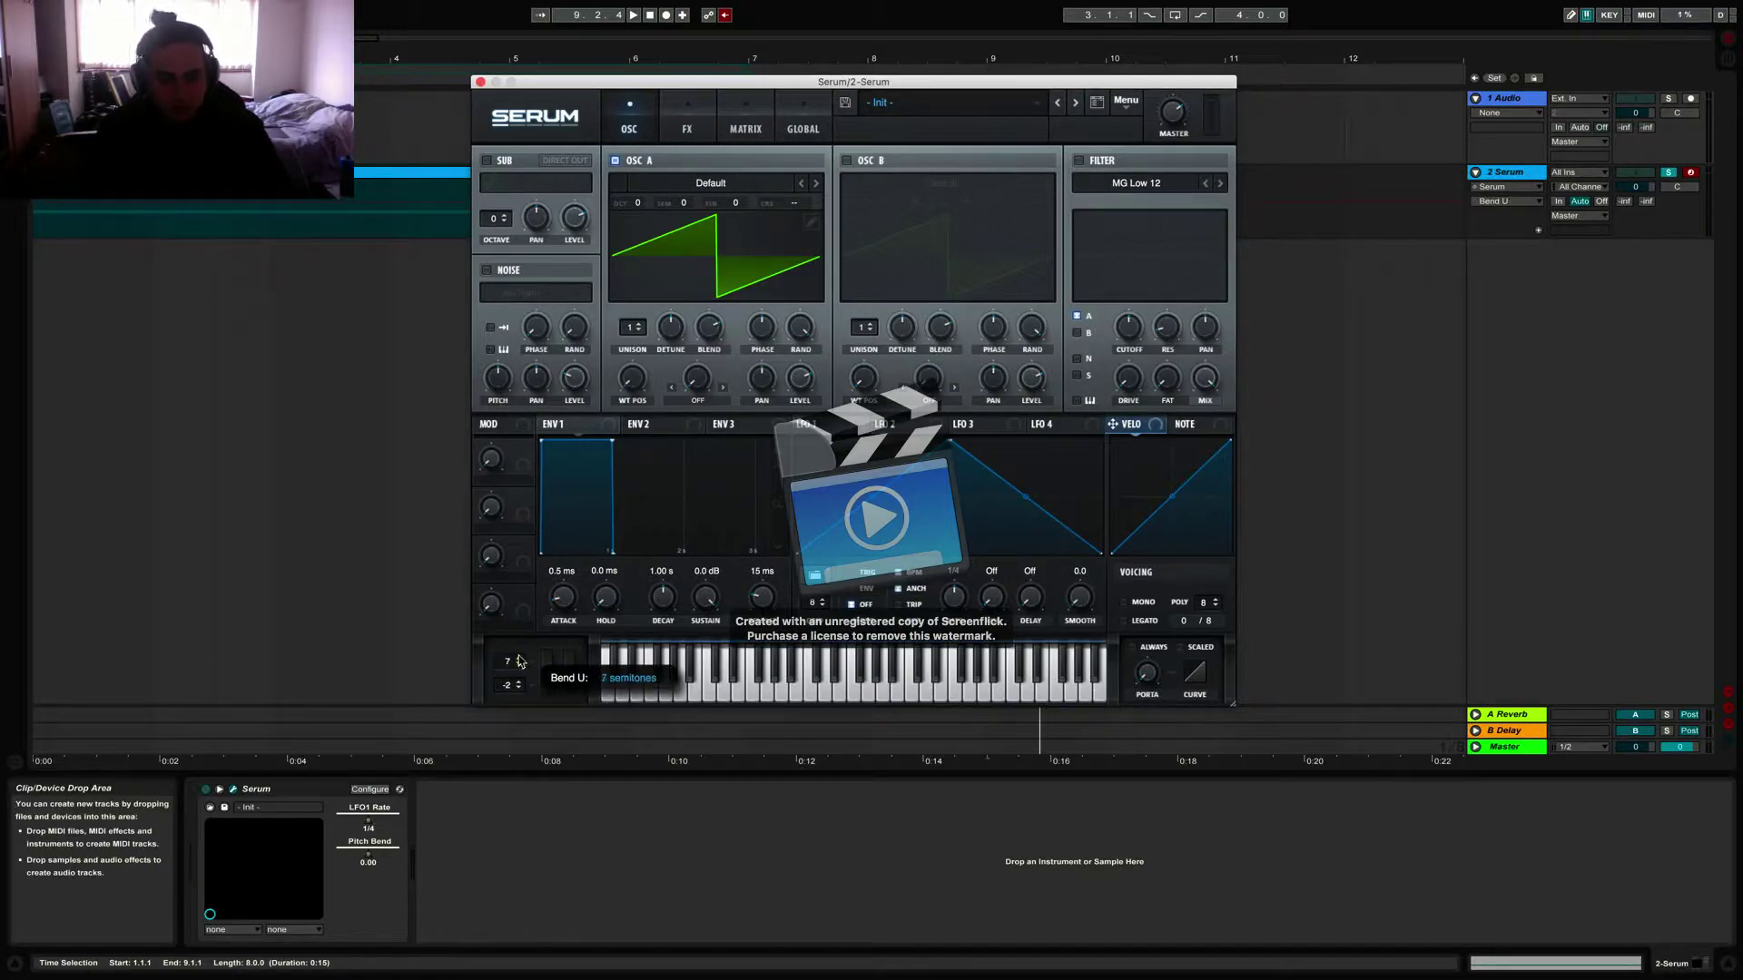
drag(519, 658, 510, 737)
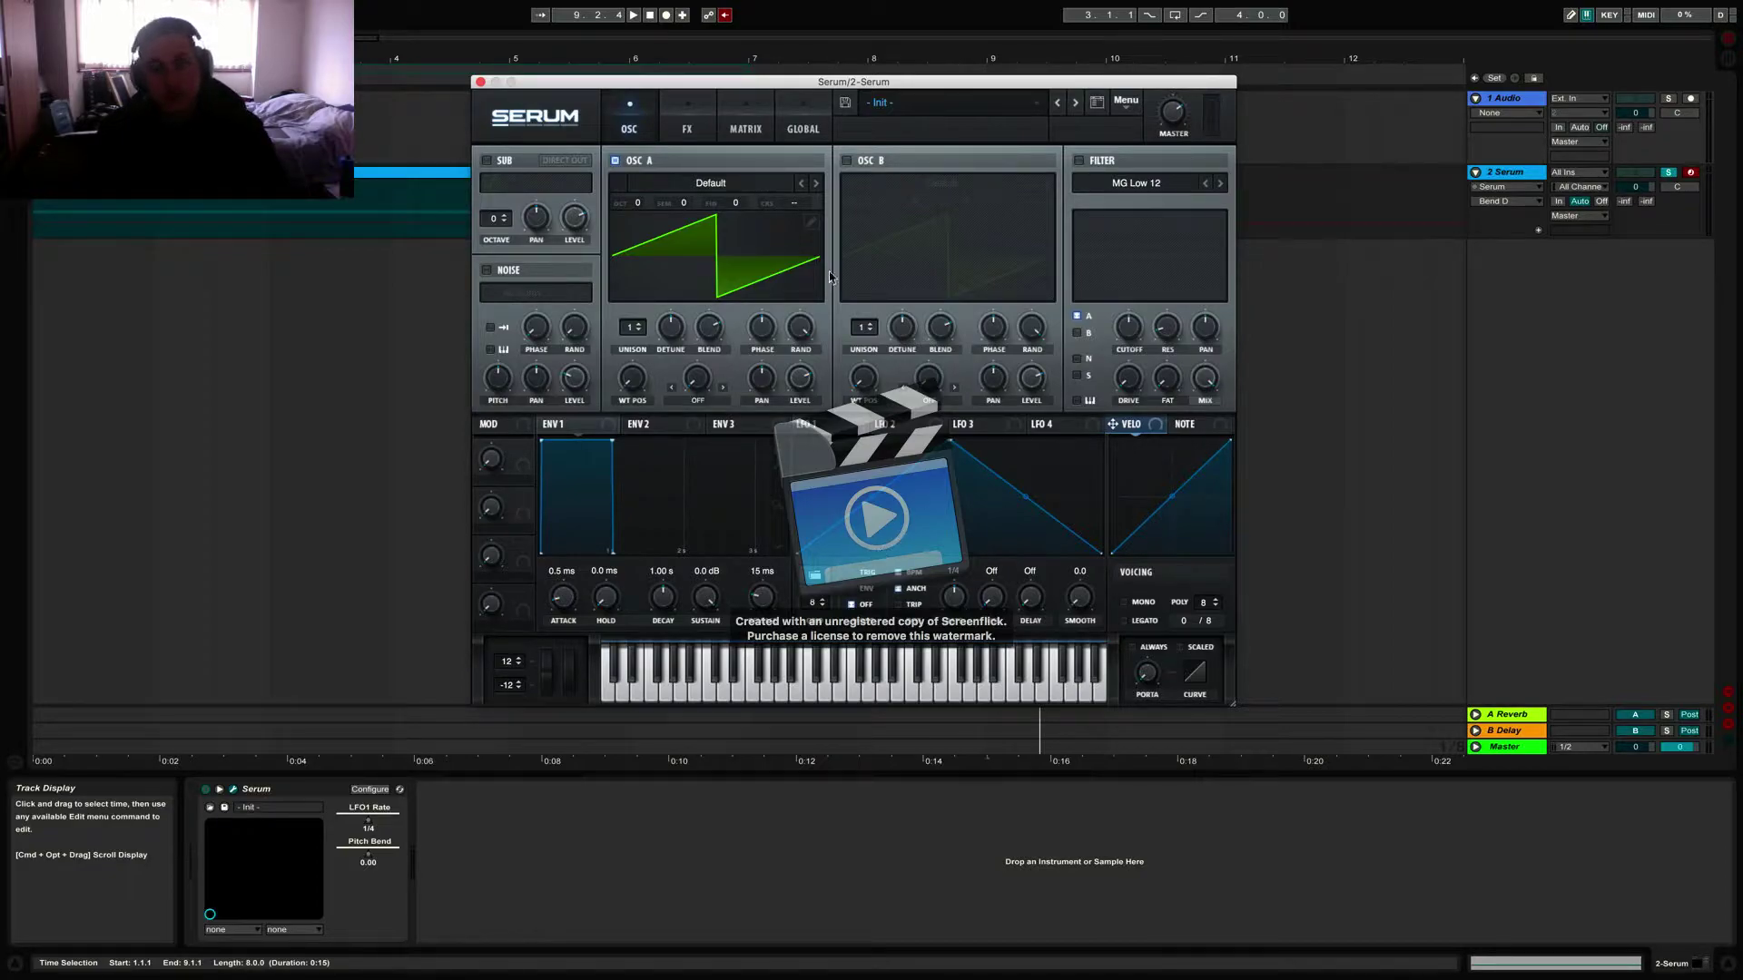
Step: Enable the MG Low 12 filter, lower its cutoff to about 219 Hz, and play
click(1079, 162)
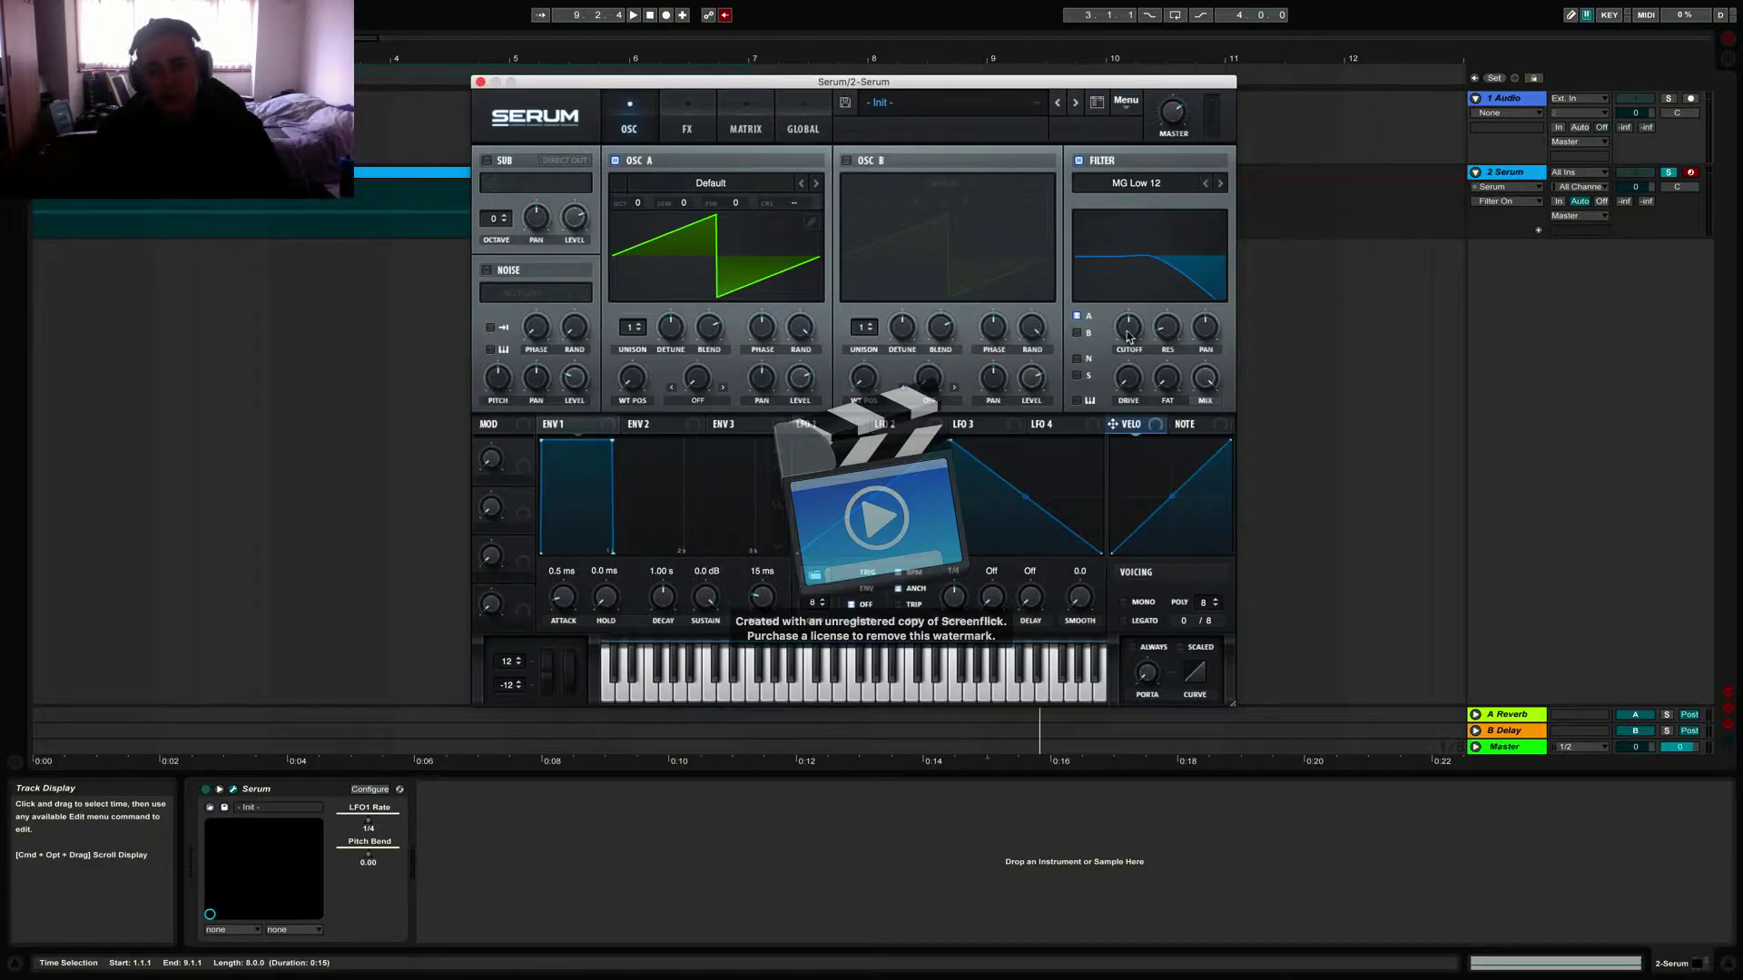
drag(1128, 342, 1125, 372)
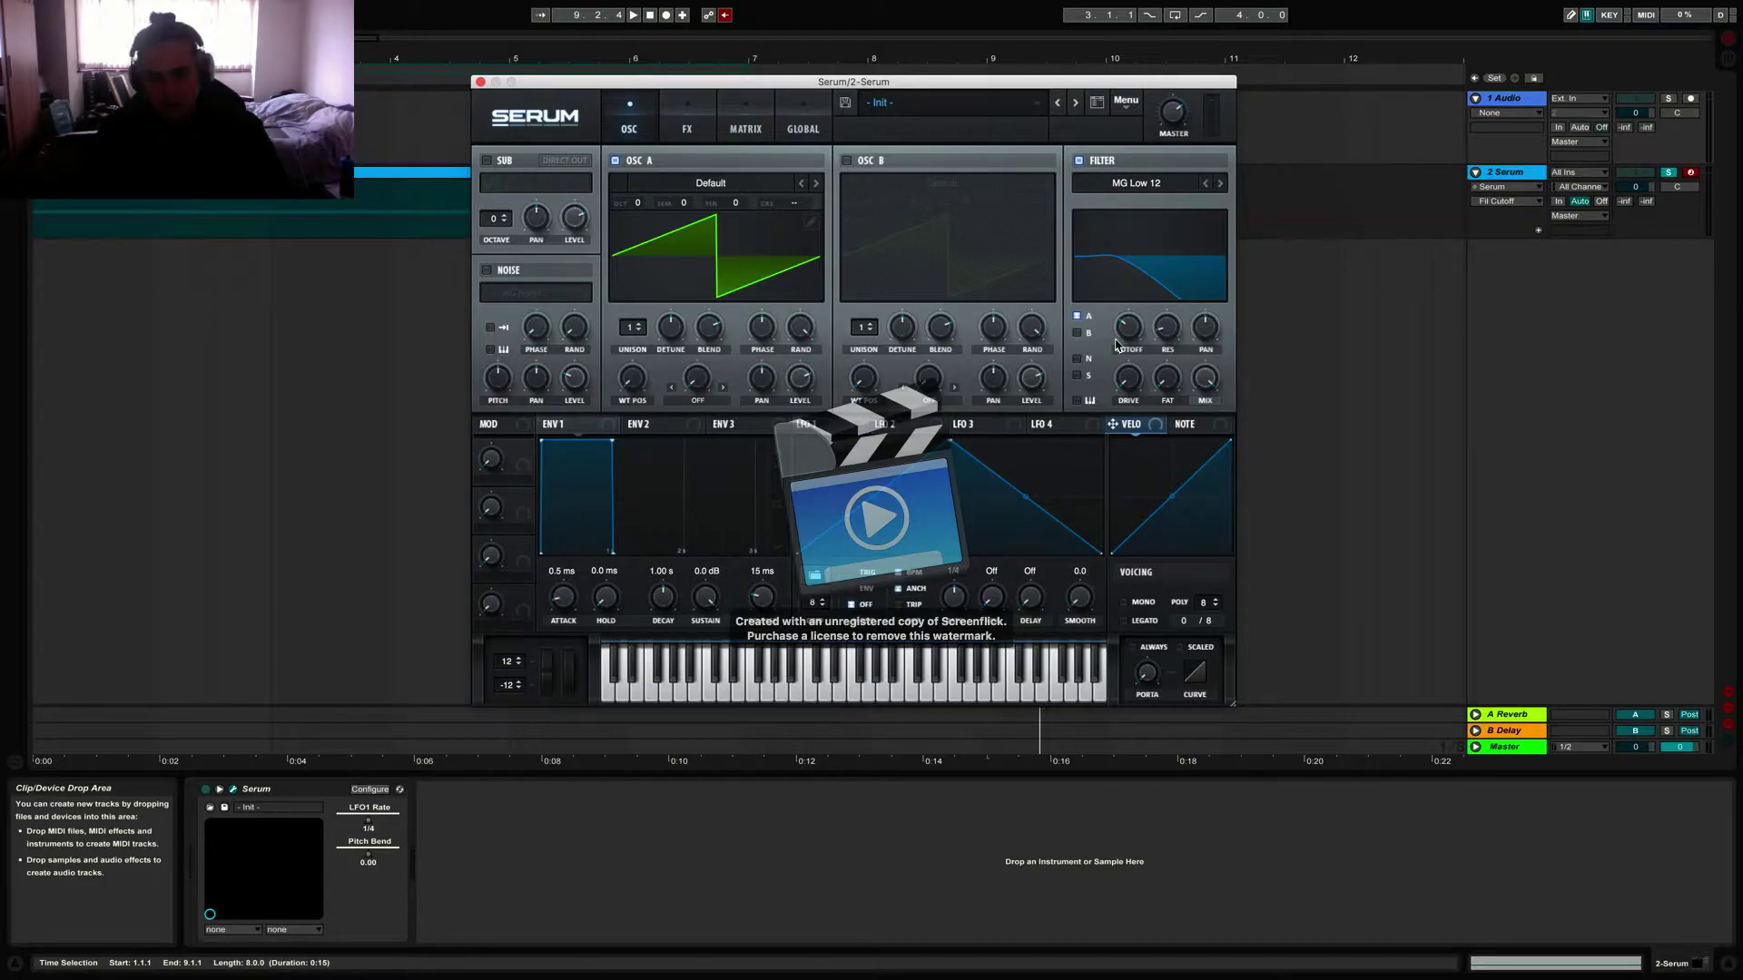
key(space)
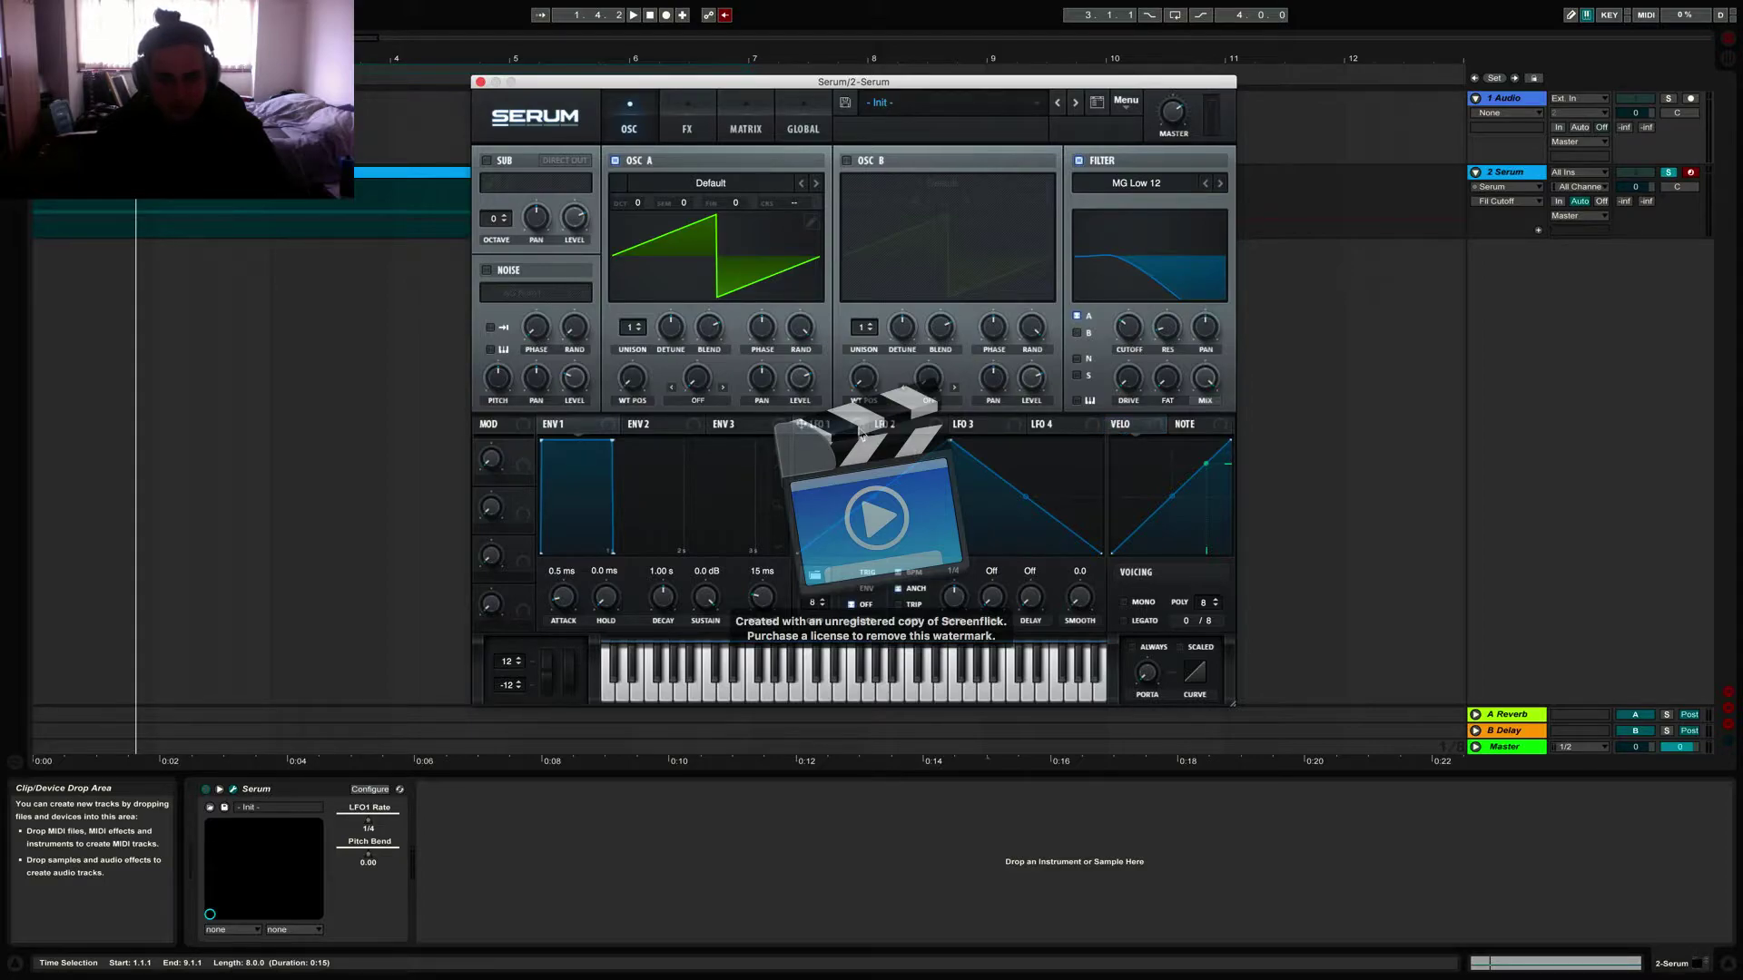
Step: Assign LFO 1 to the filter cutoff and audition the result
drag(872, 434, 1132, 339)
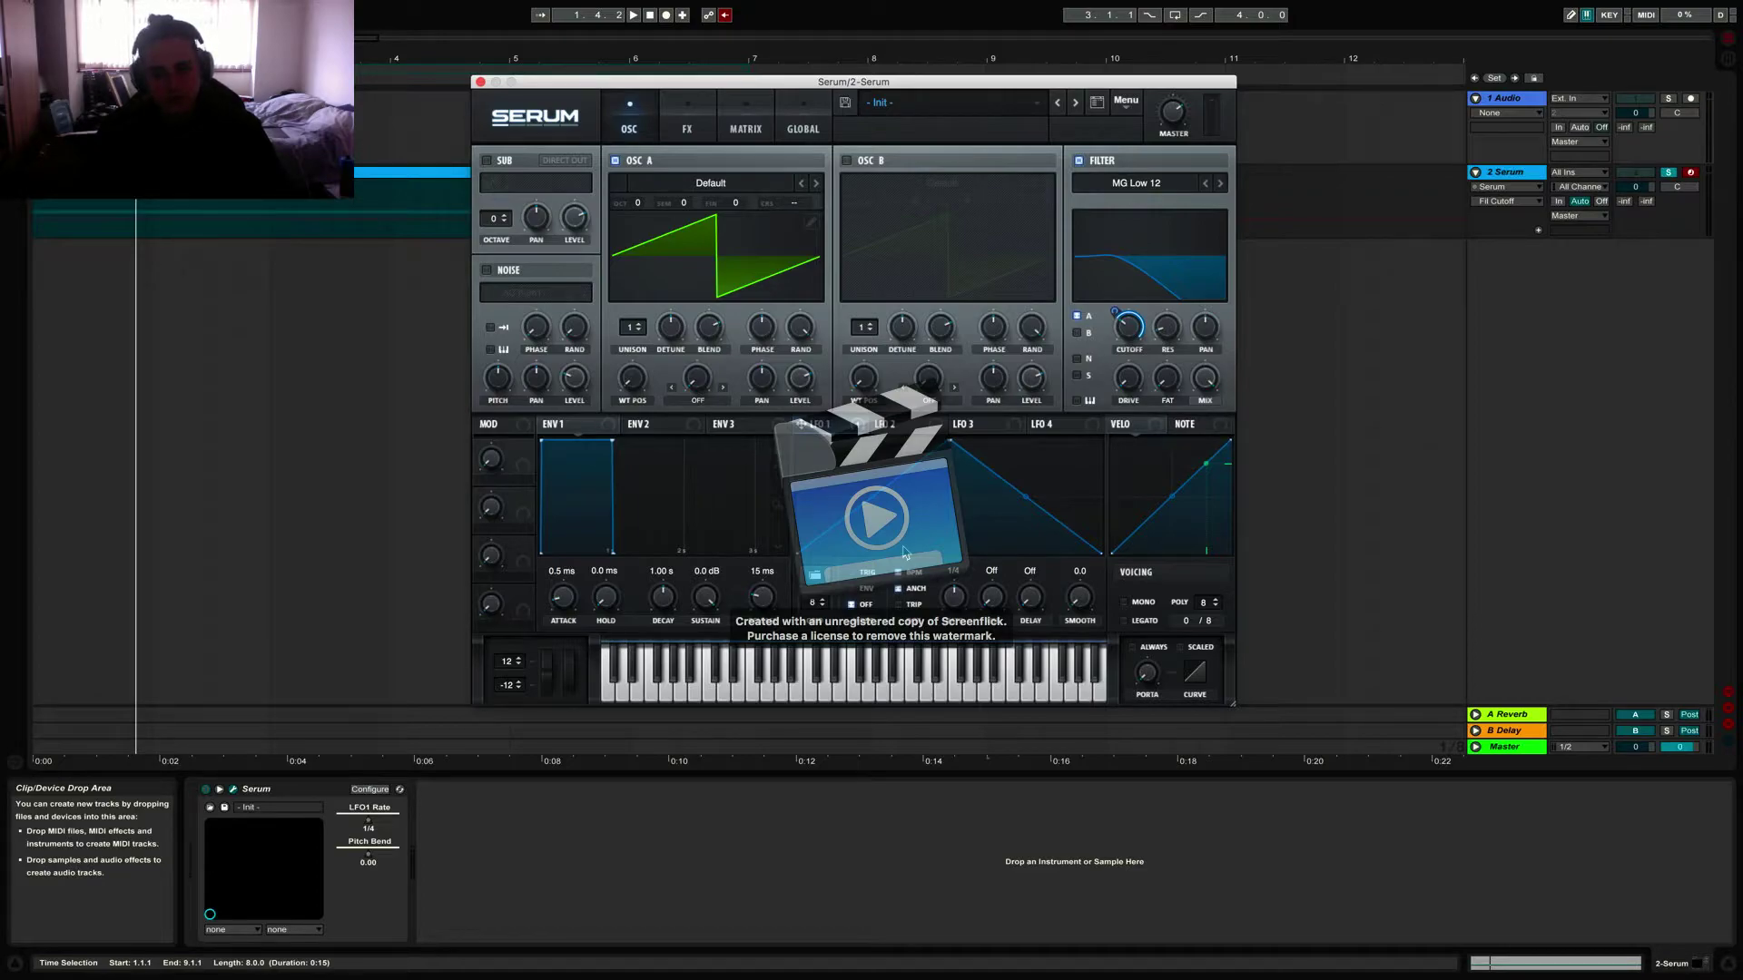
key(space)
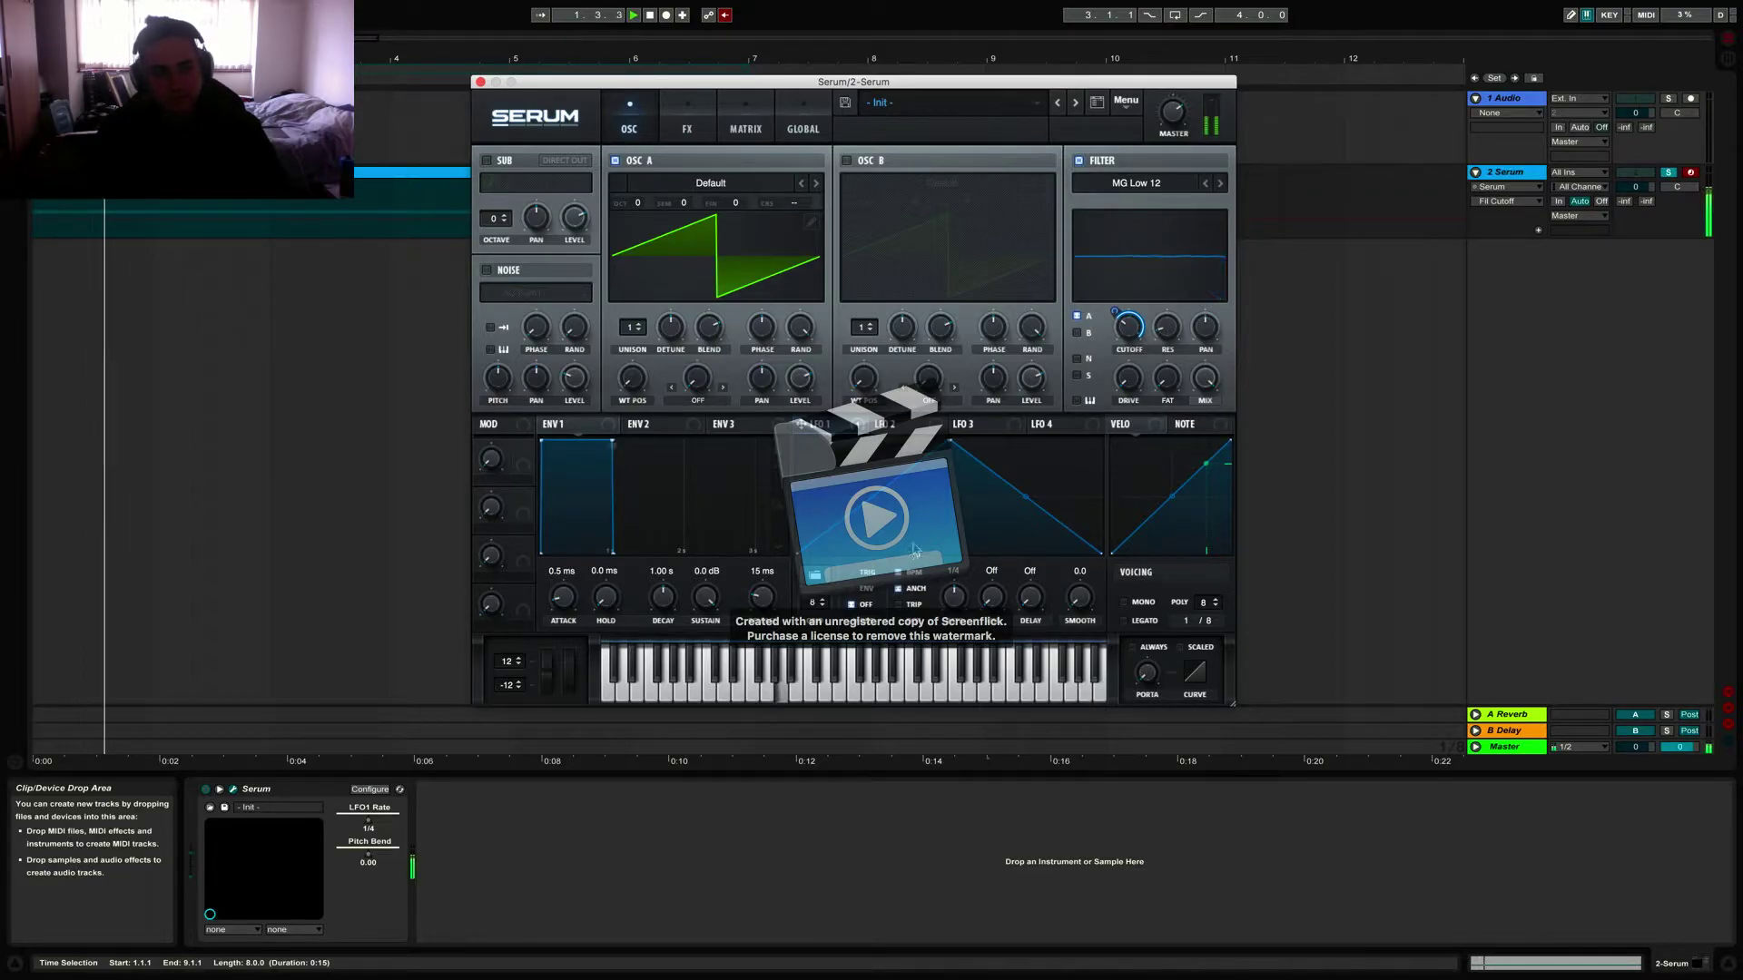
key(space)
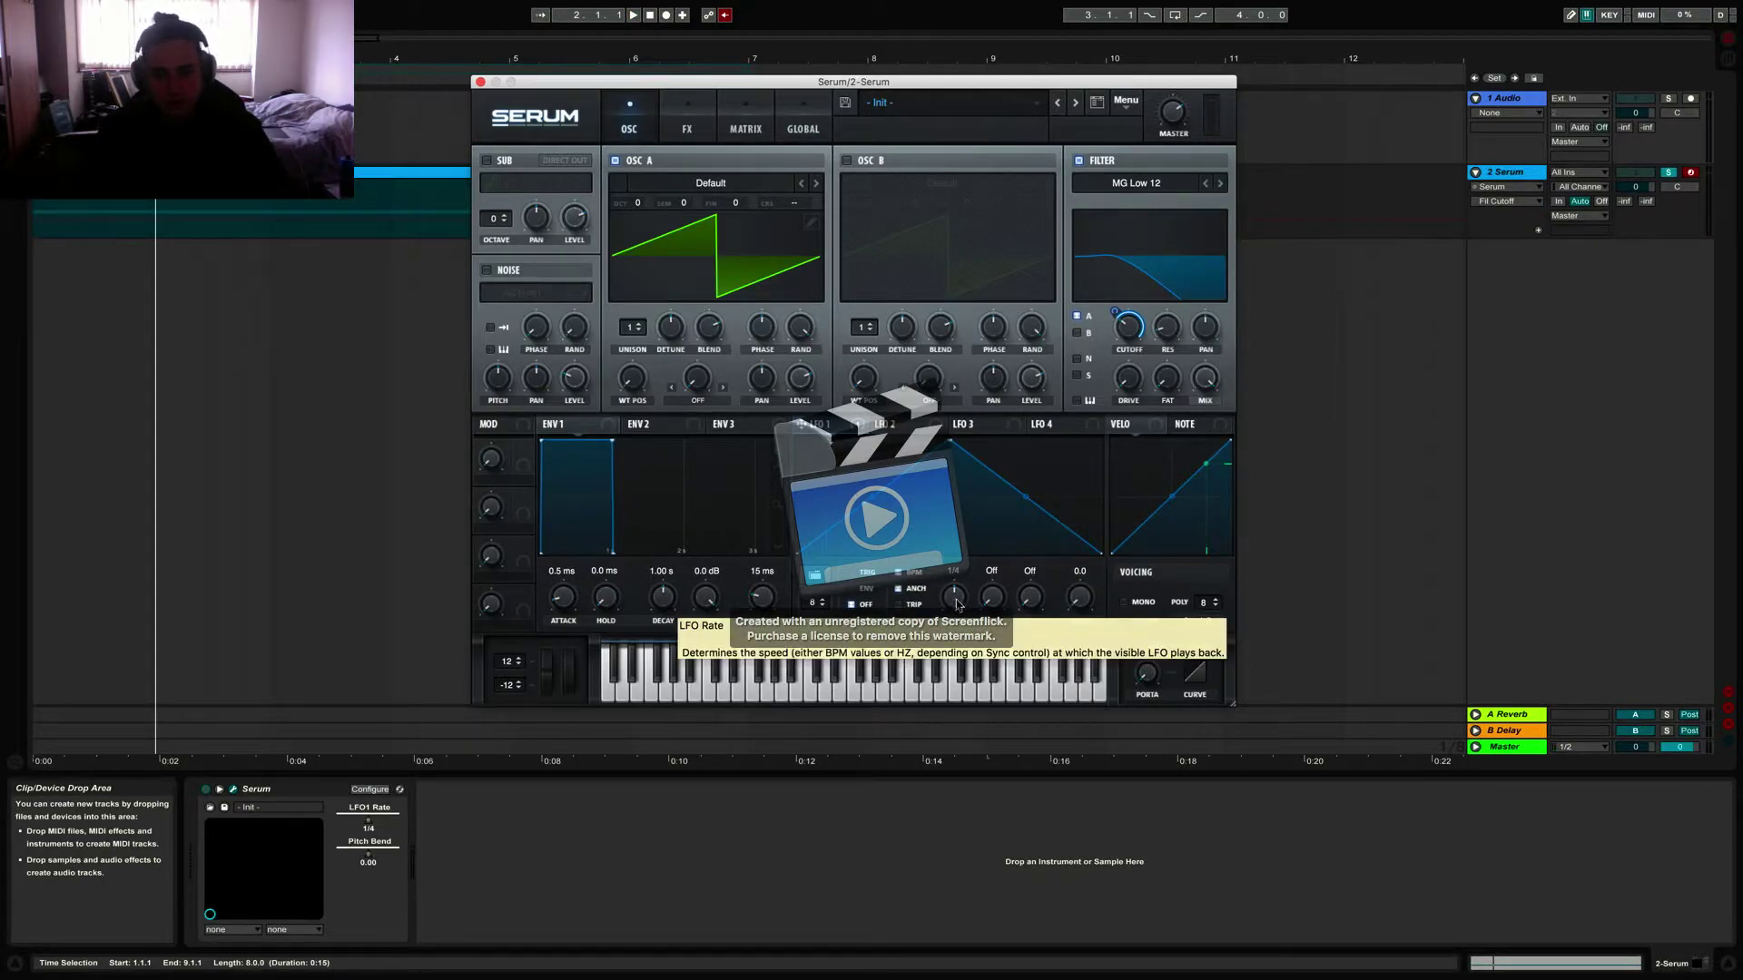
Step: Try an LFO 1 rate of 1/8 on playback, then set it back to 1/4
drag(958, 604, 968, 582)
key(space)
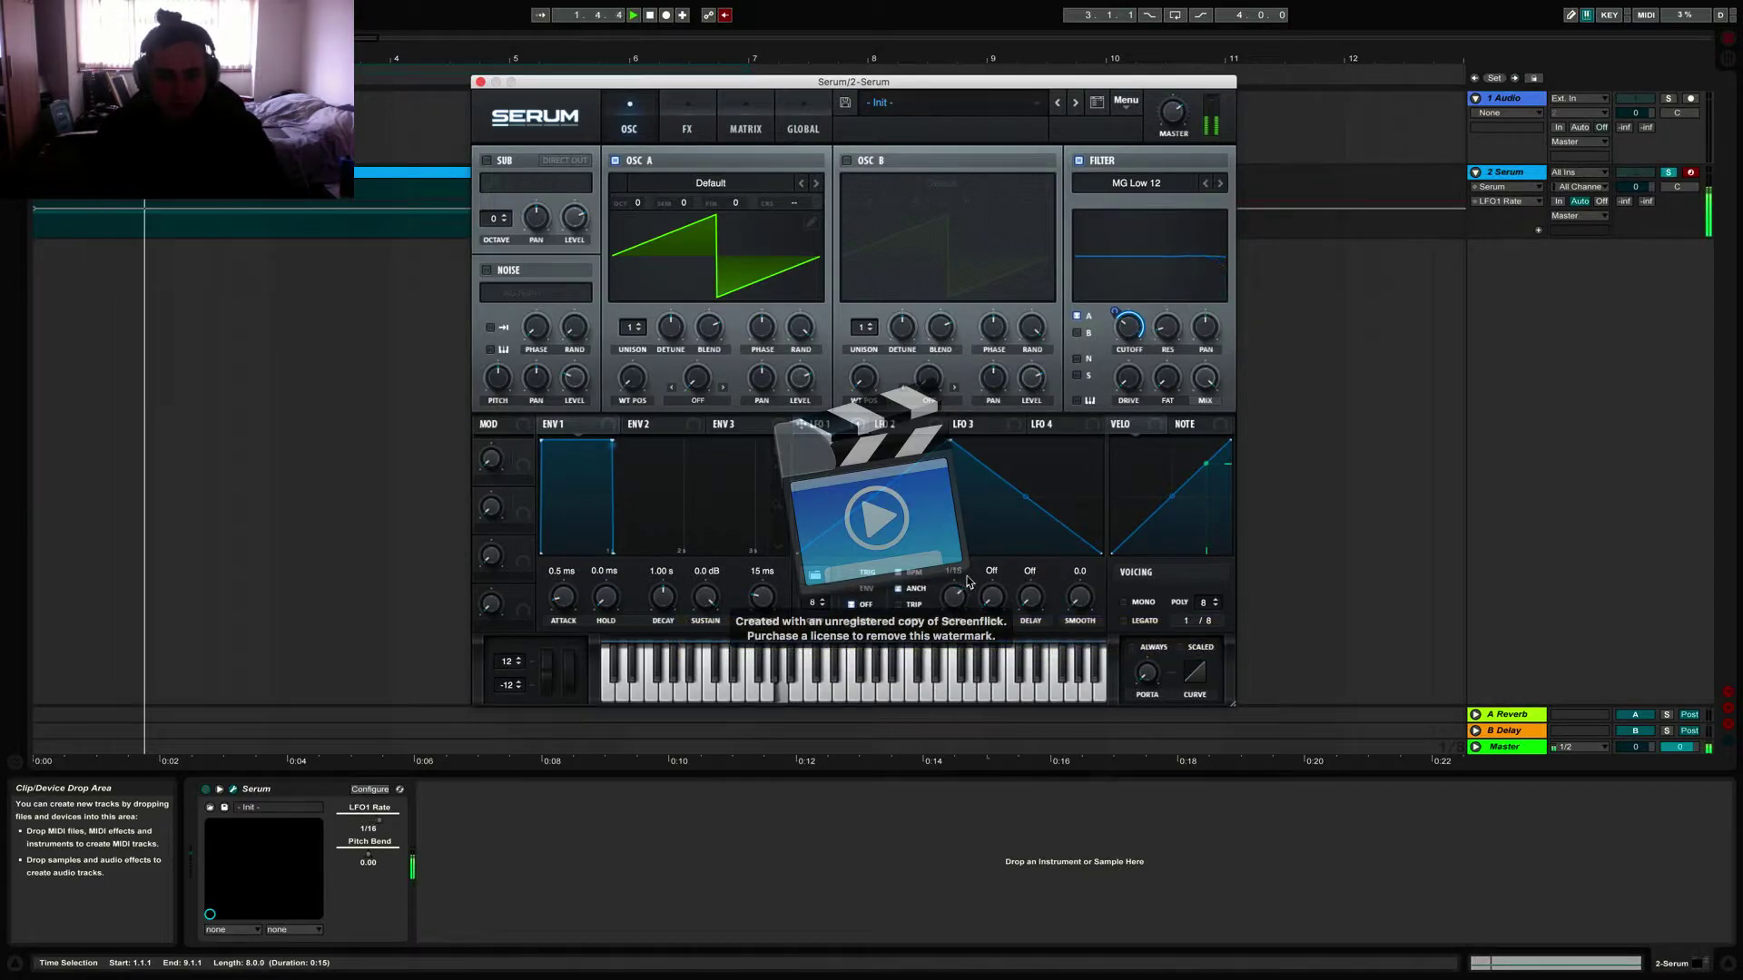
key(space)
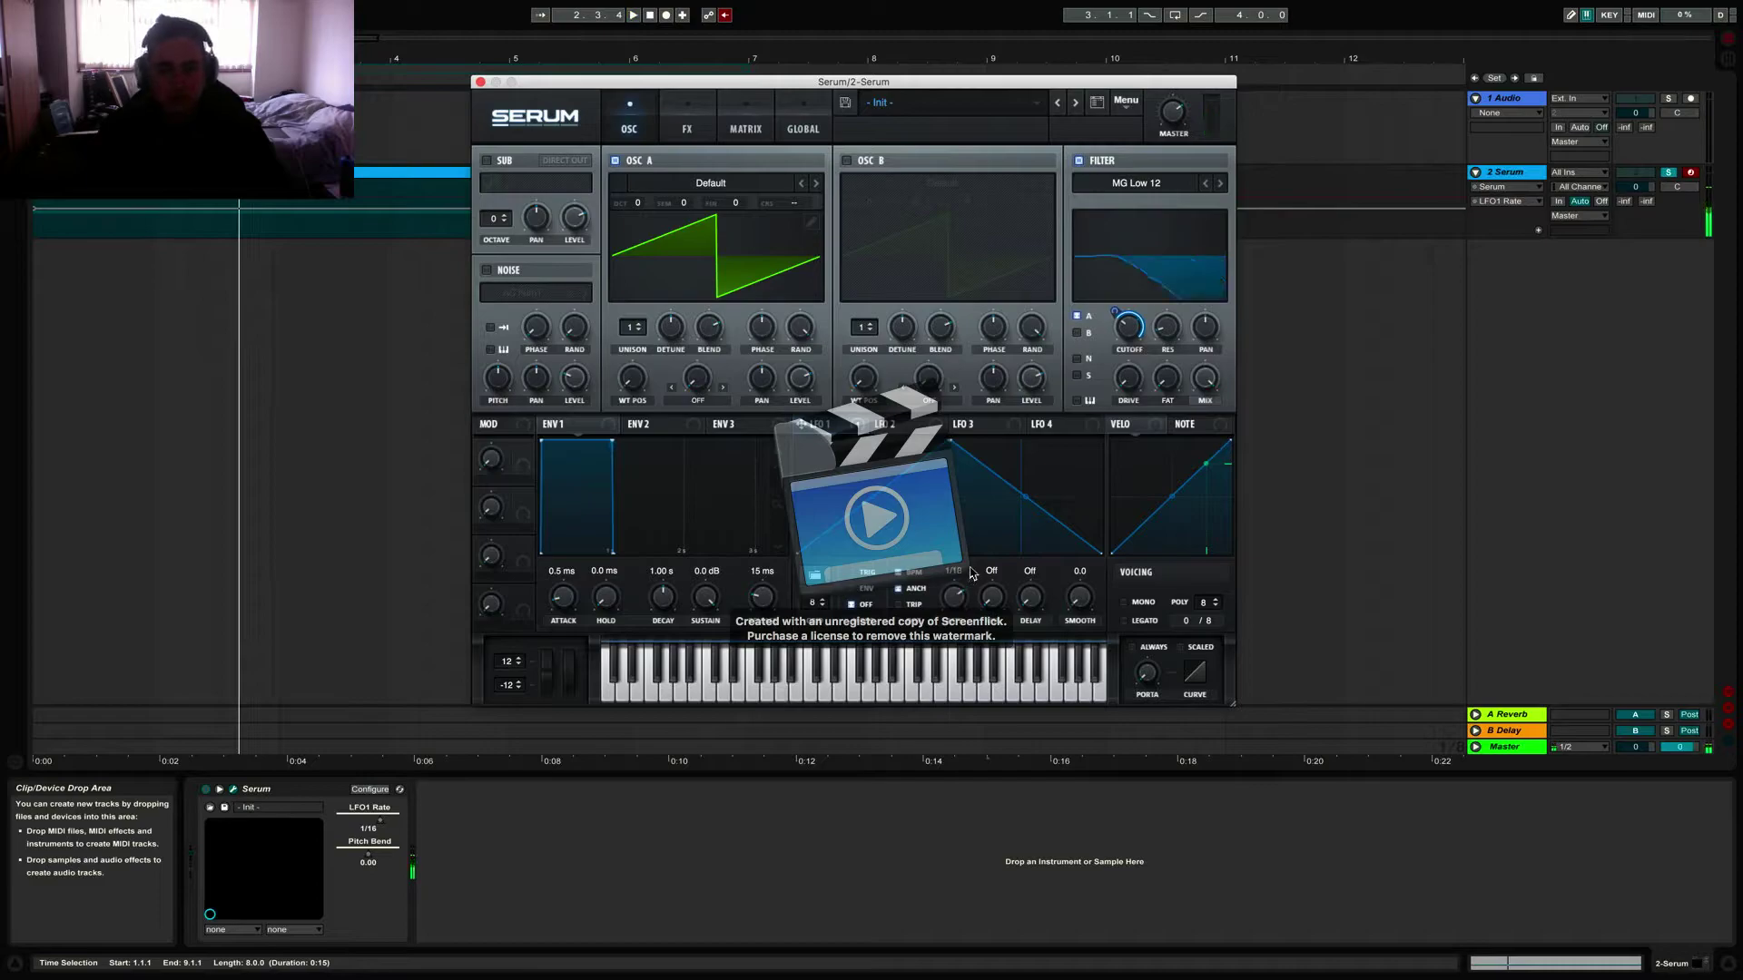
drag(971, 574, 953, 629)
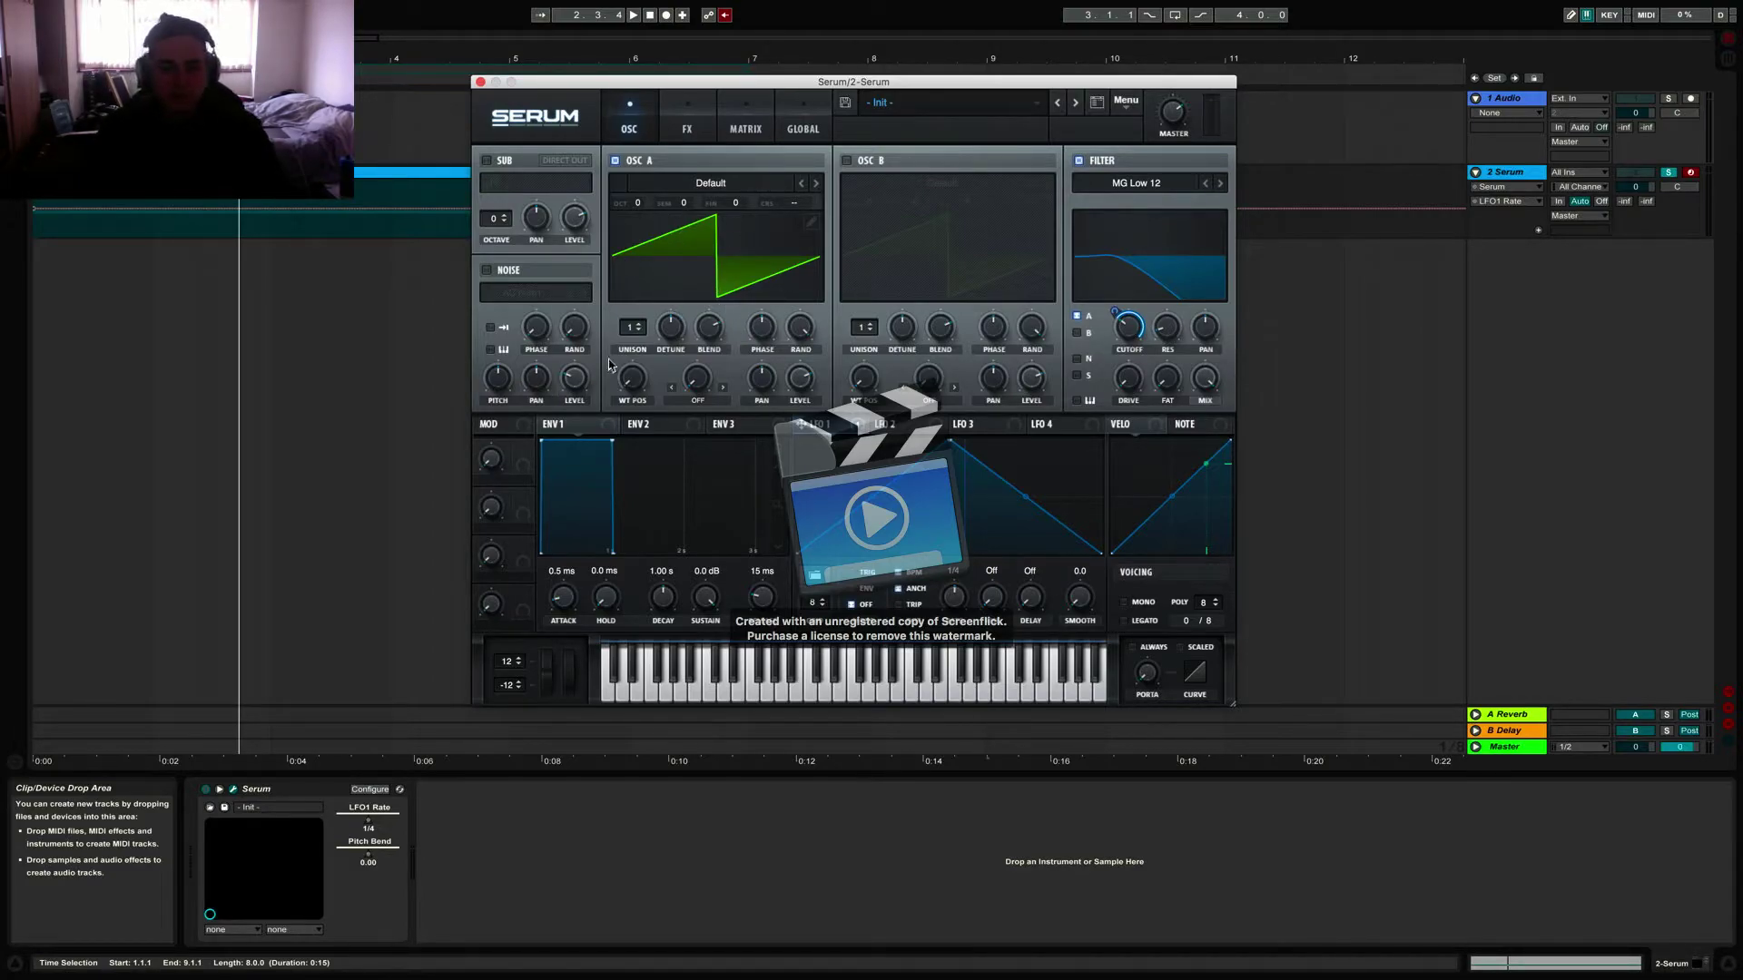
Step: Raise oscillator A's unison to 7 voices and play back the thicker saw
click(632, 325)
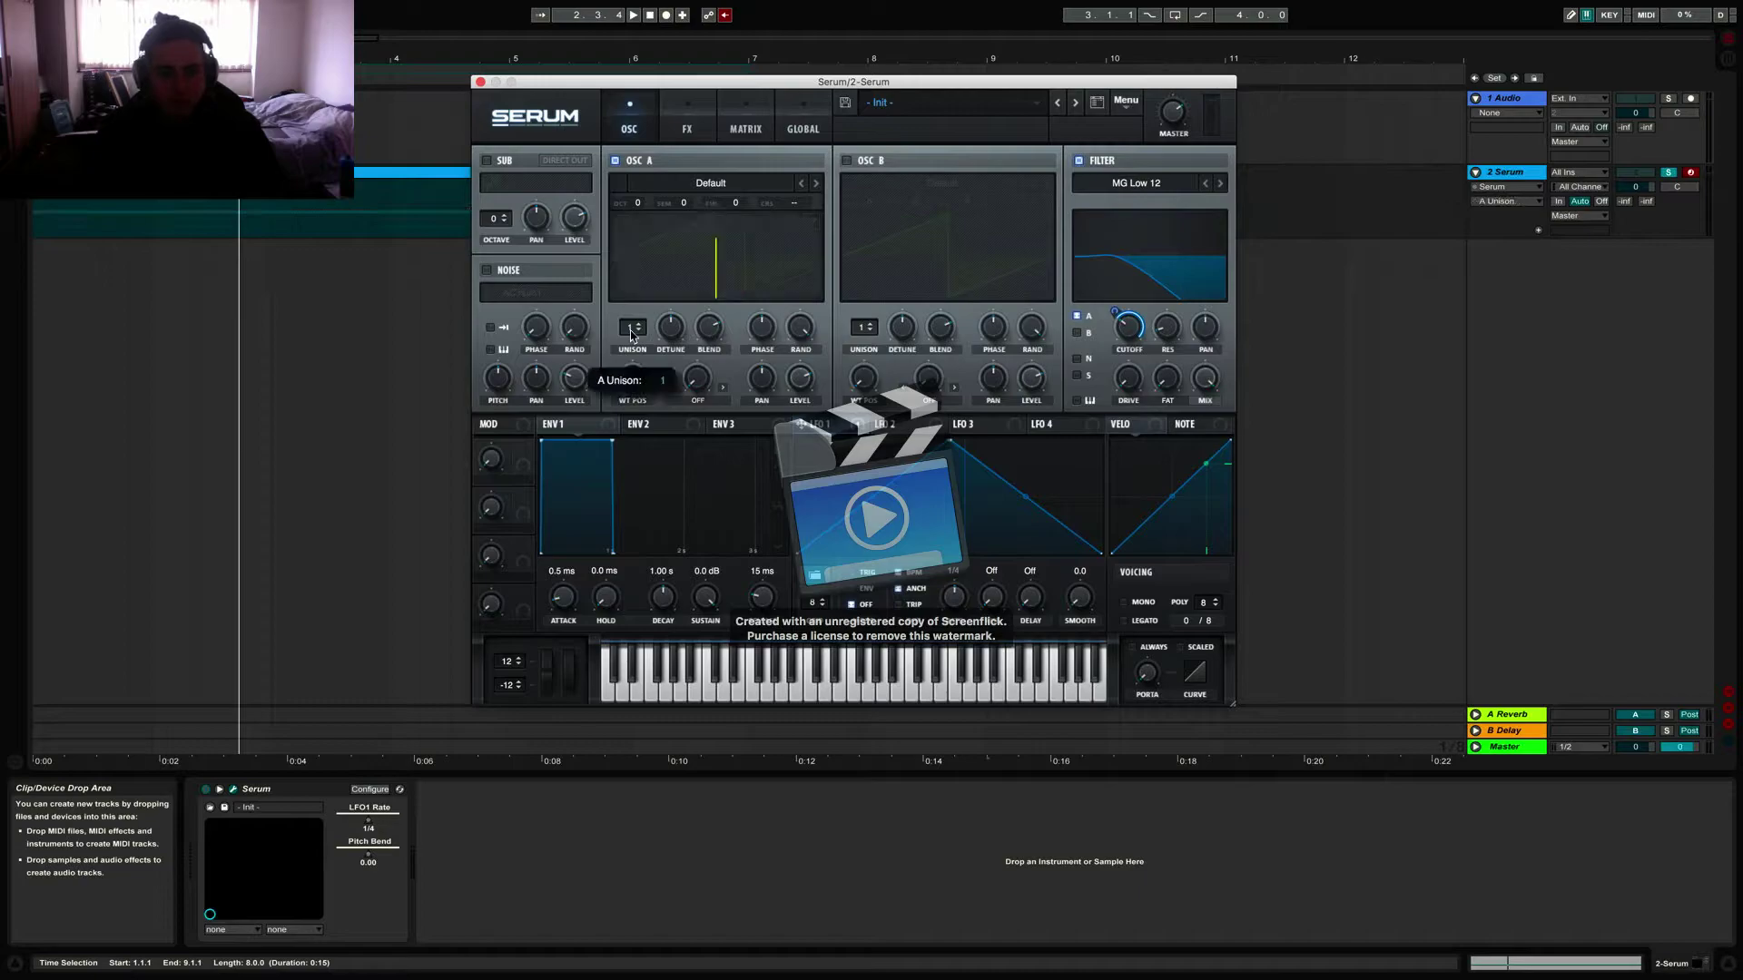
drag(633, 325, 639, 262)
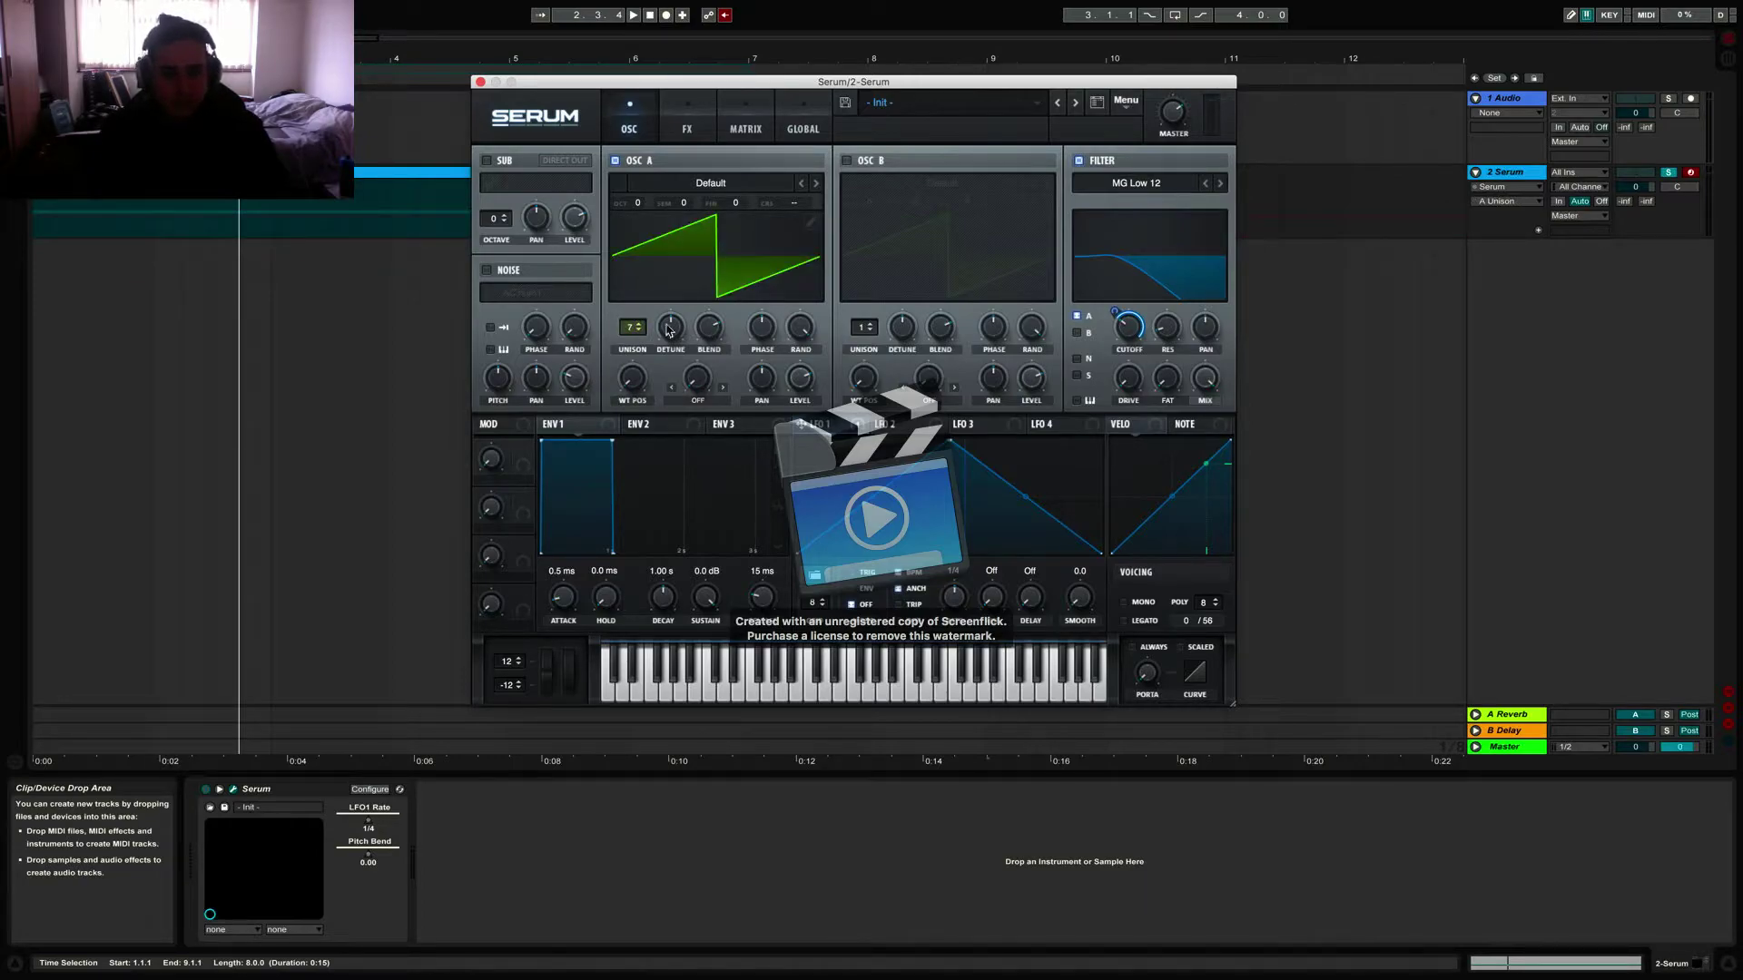
drag(670, 333, 711, 328)
key(space)
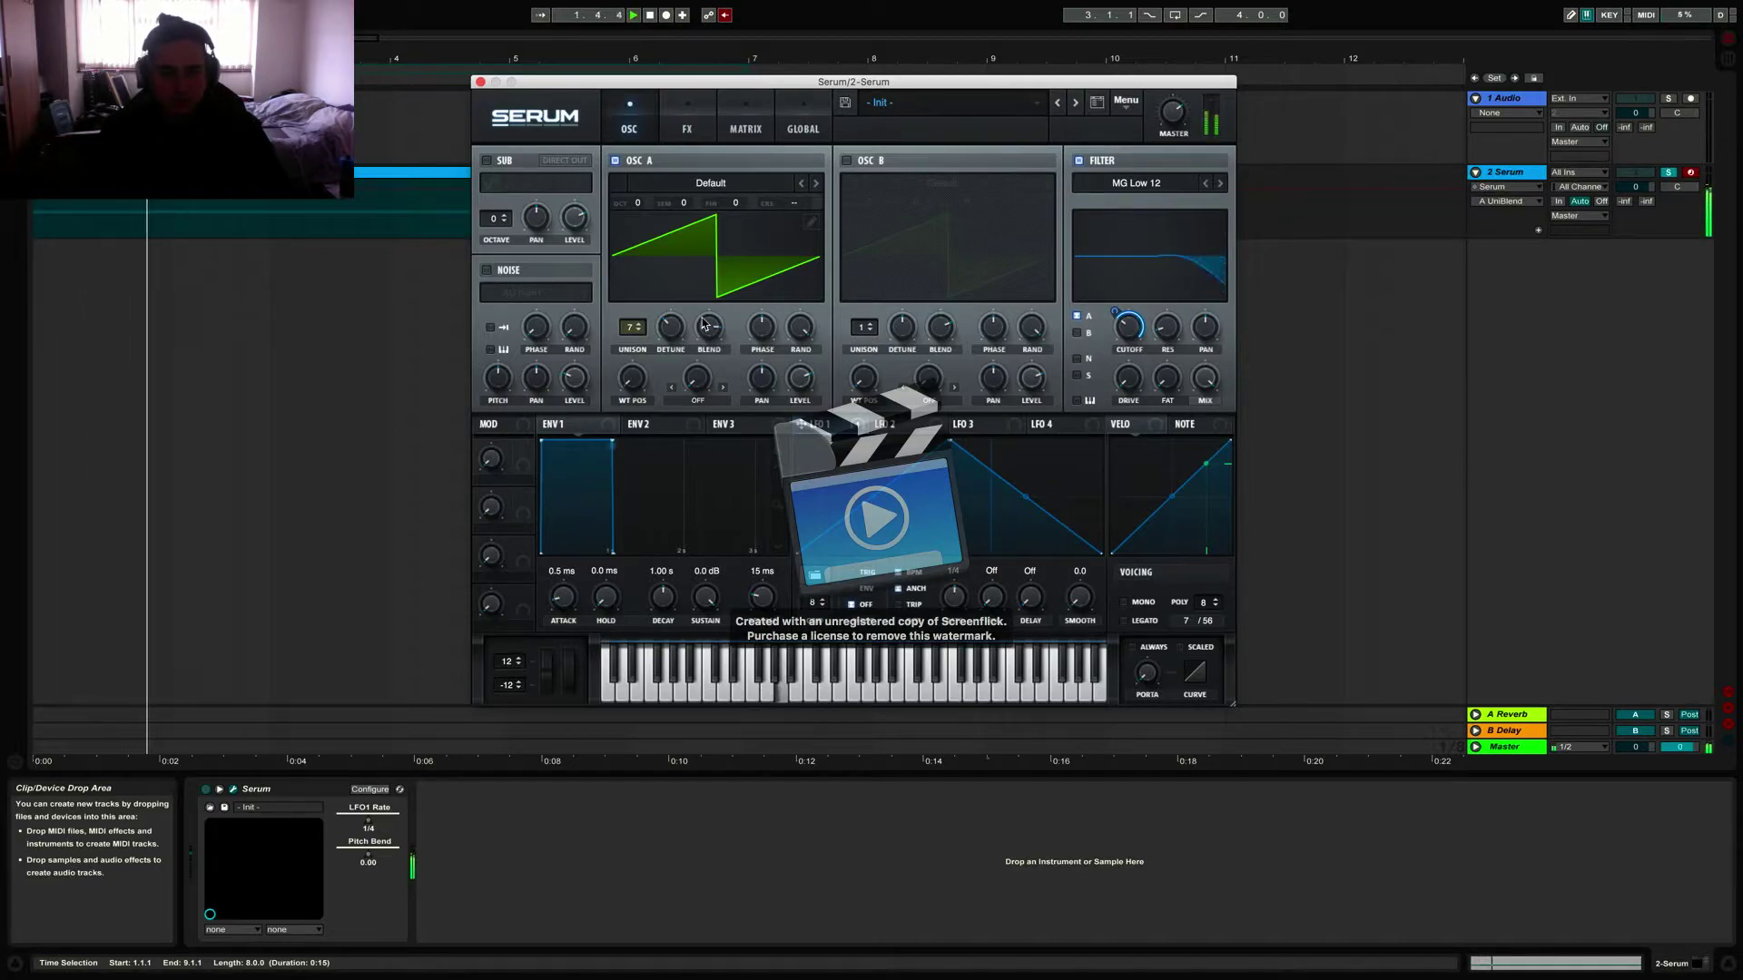
key(space)
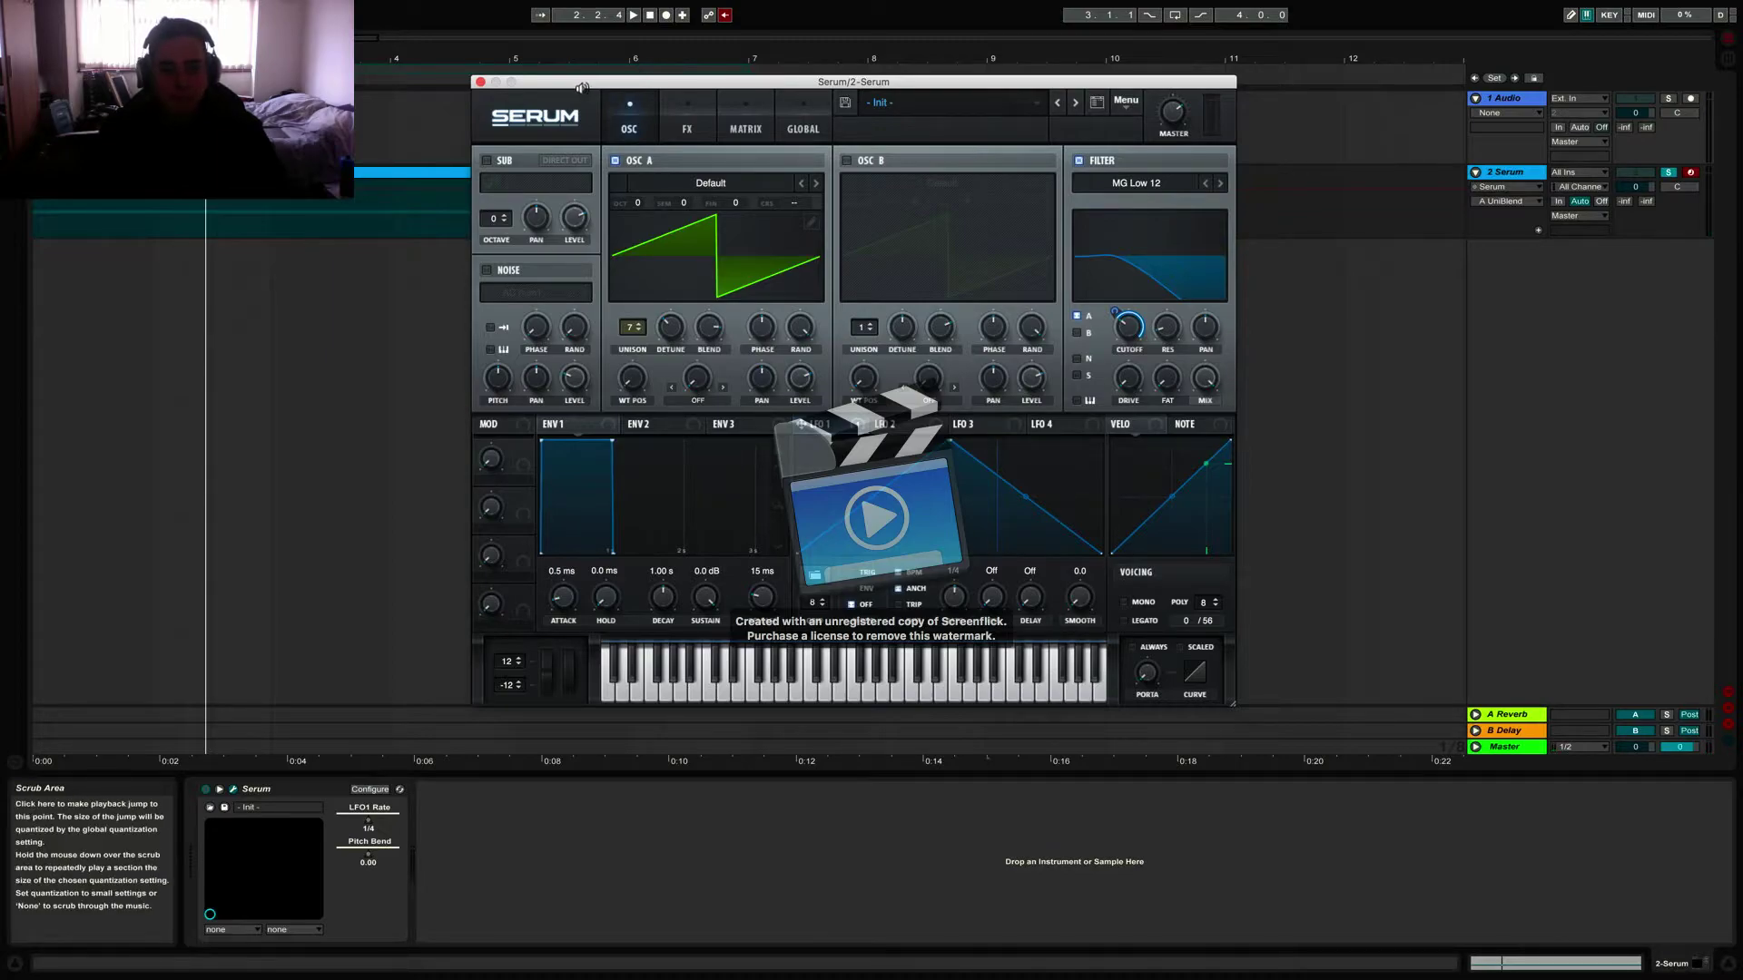
Step: Show the Serum LFO1 Rate automation lane and select bars 1 to 5 of the clip
click(480, 82)
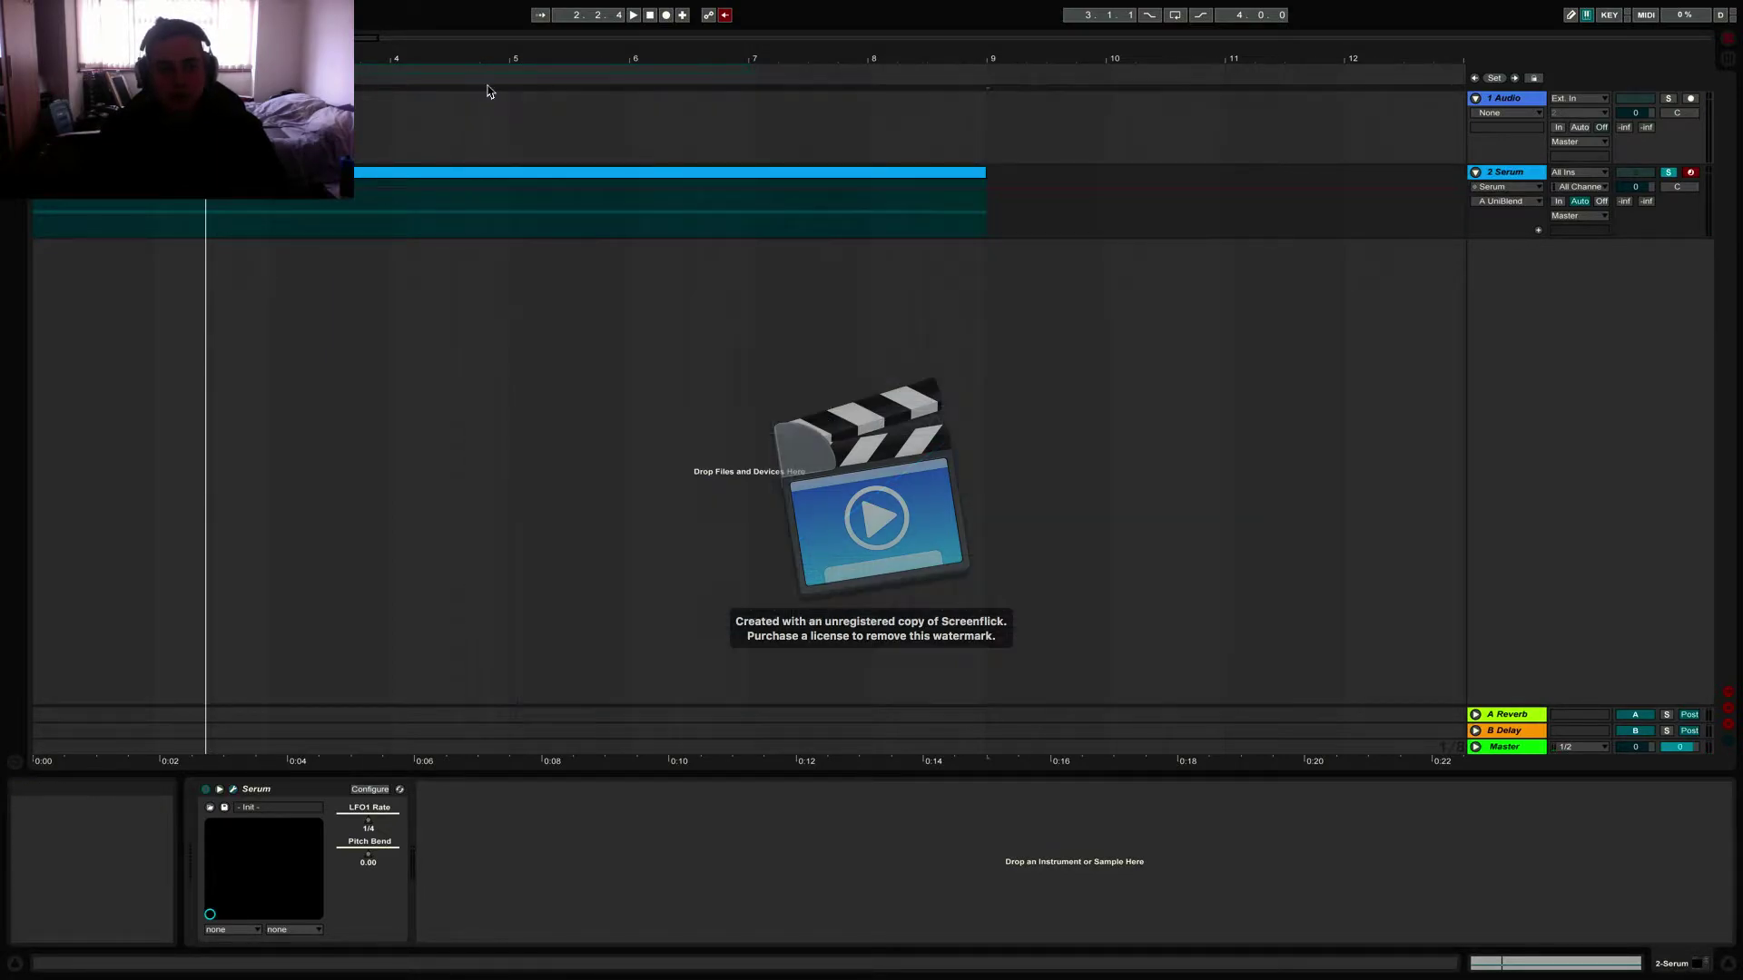
click(1523, 188)
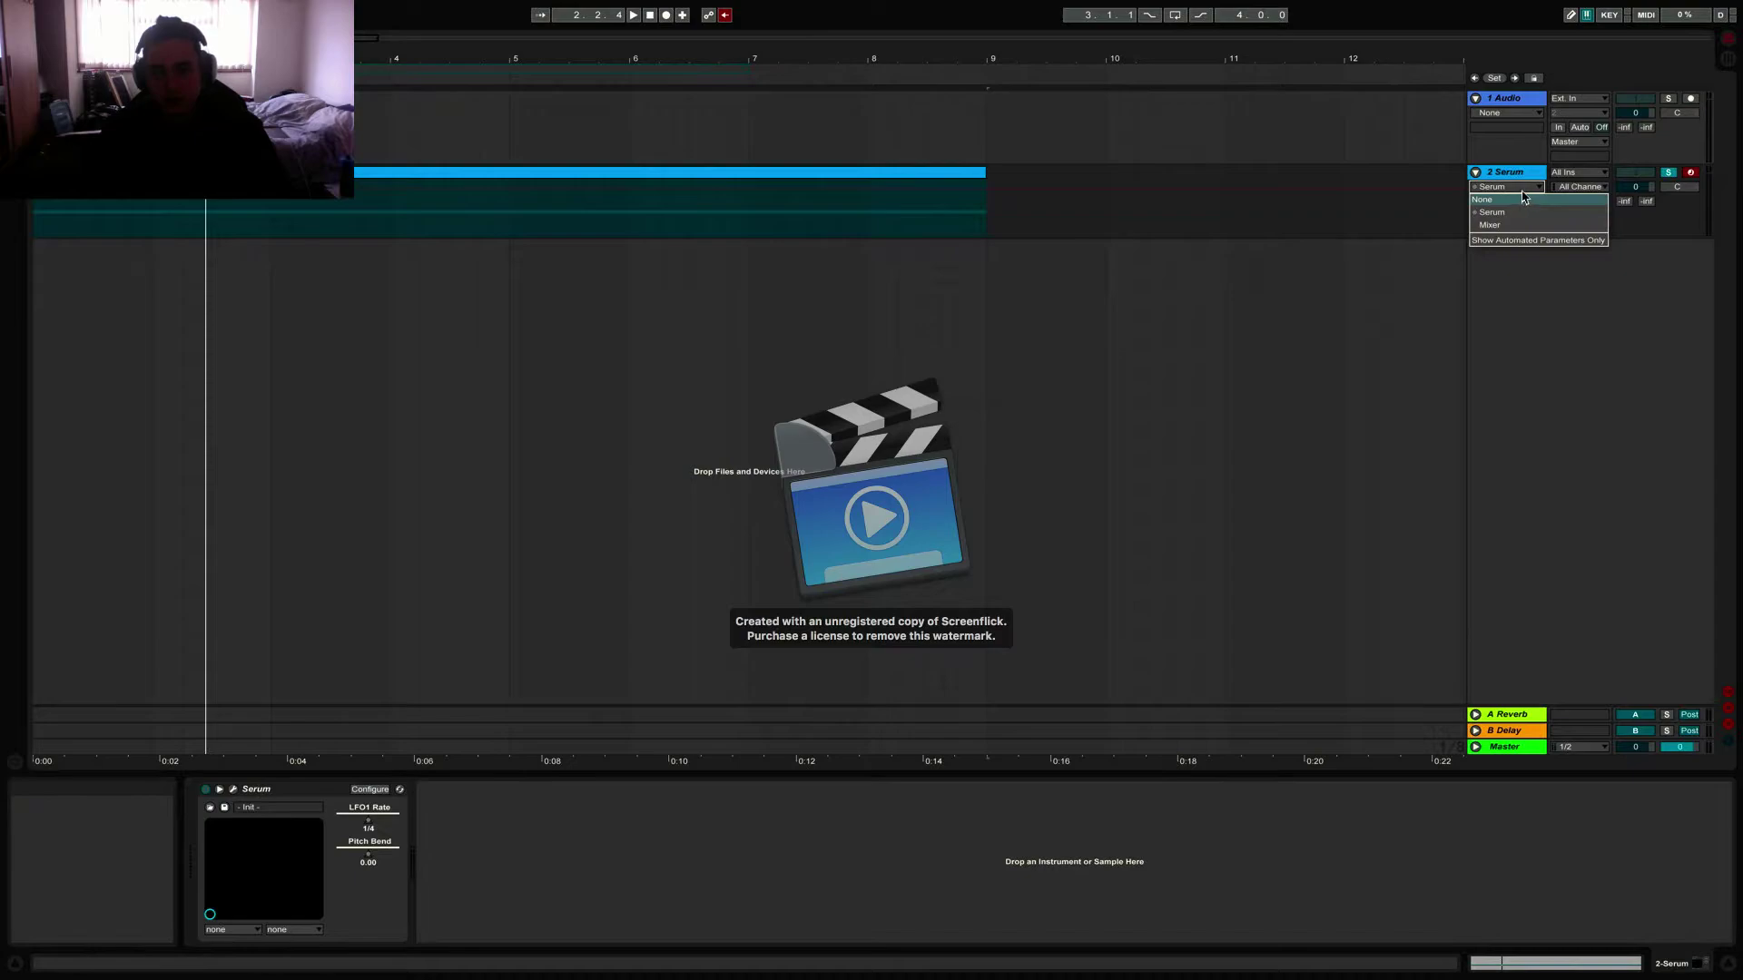
click(1526, 211)
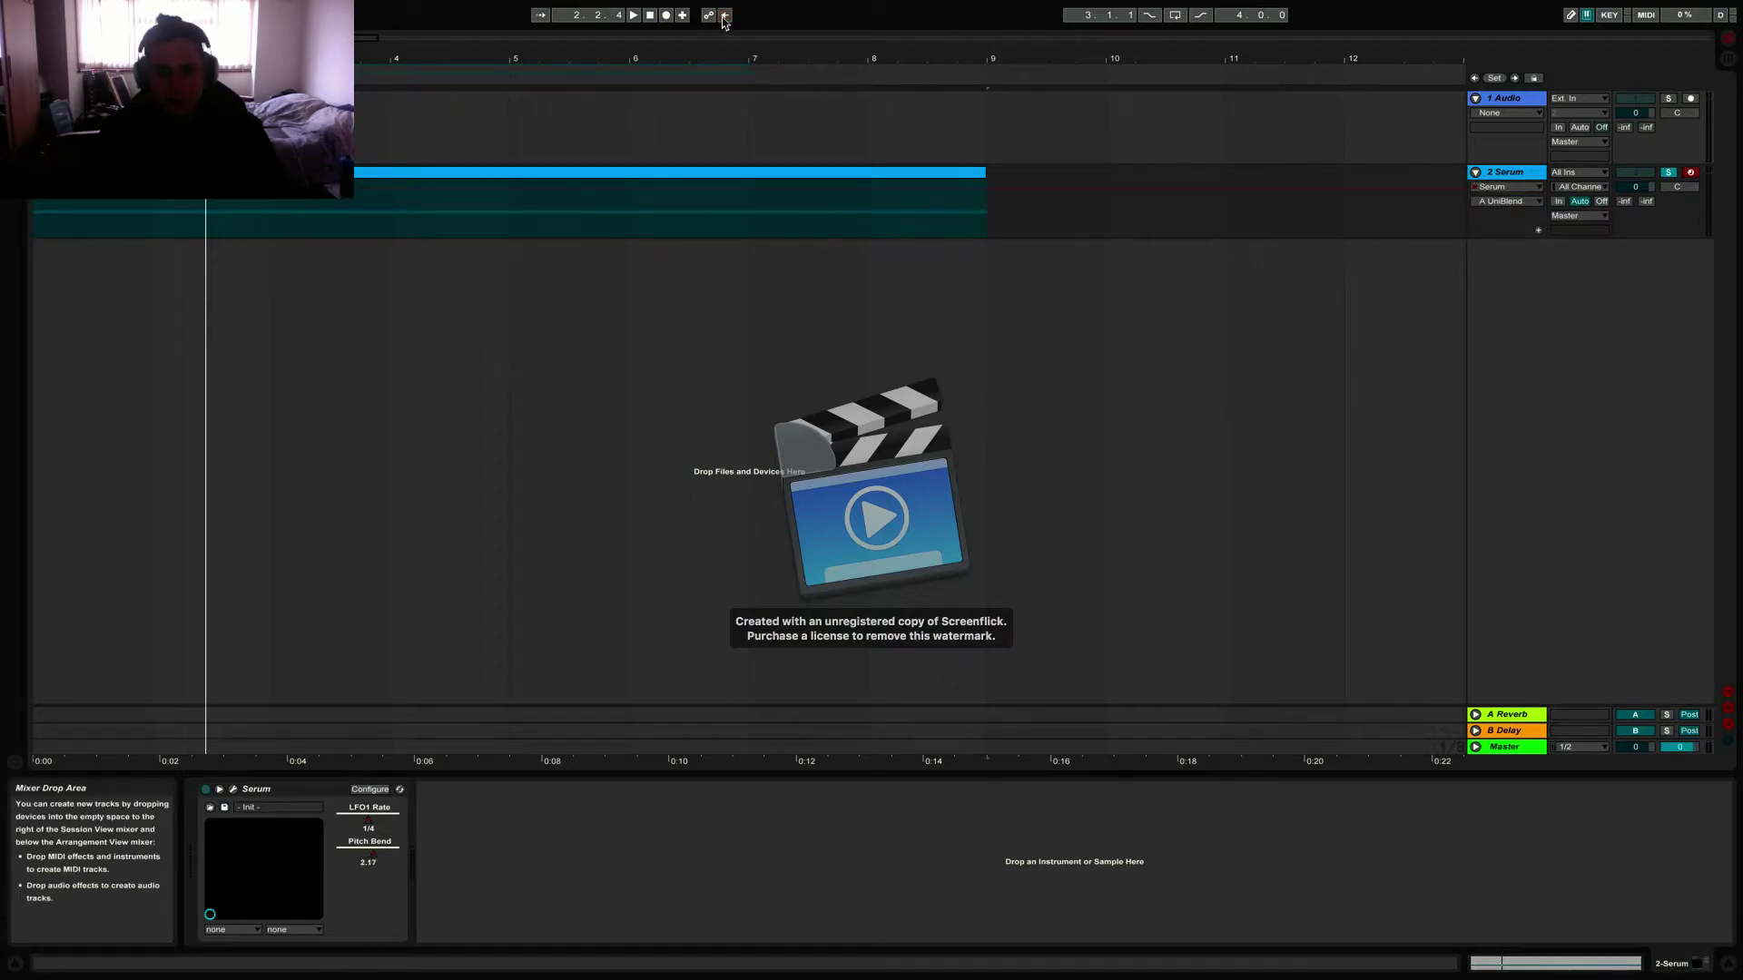
click(1512, 202)
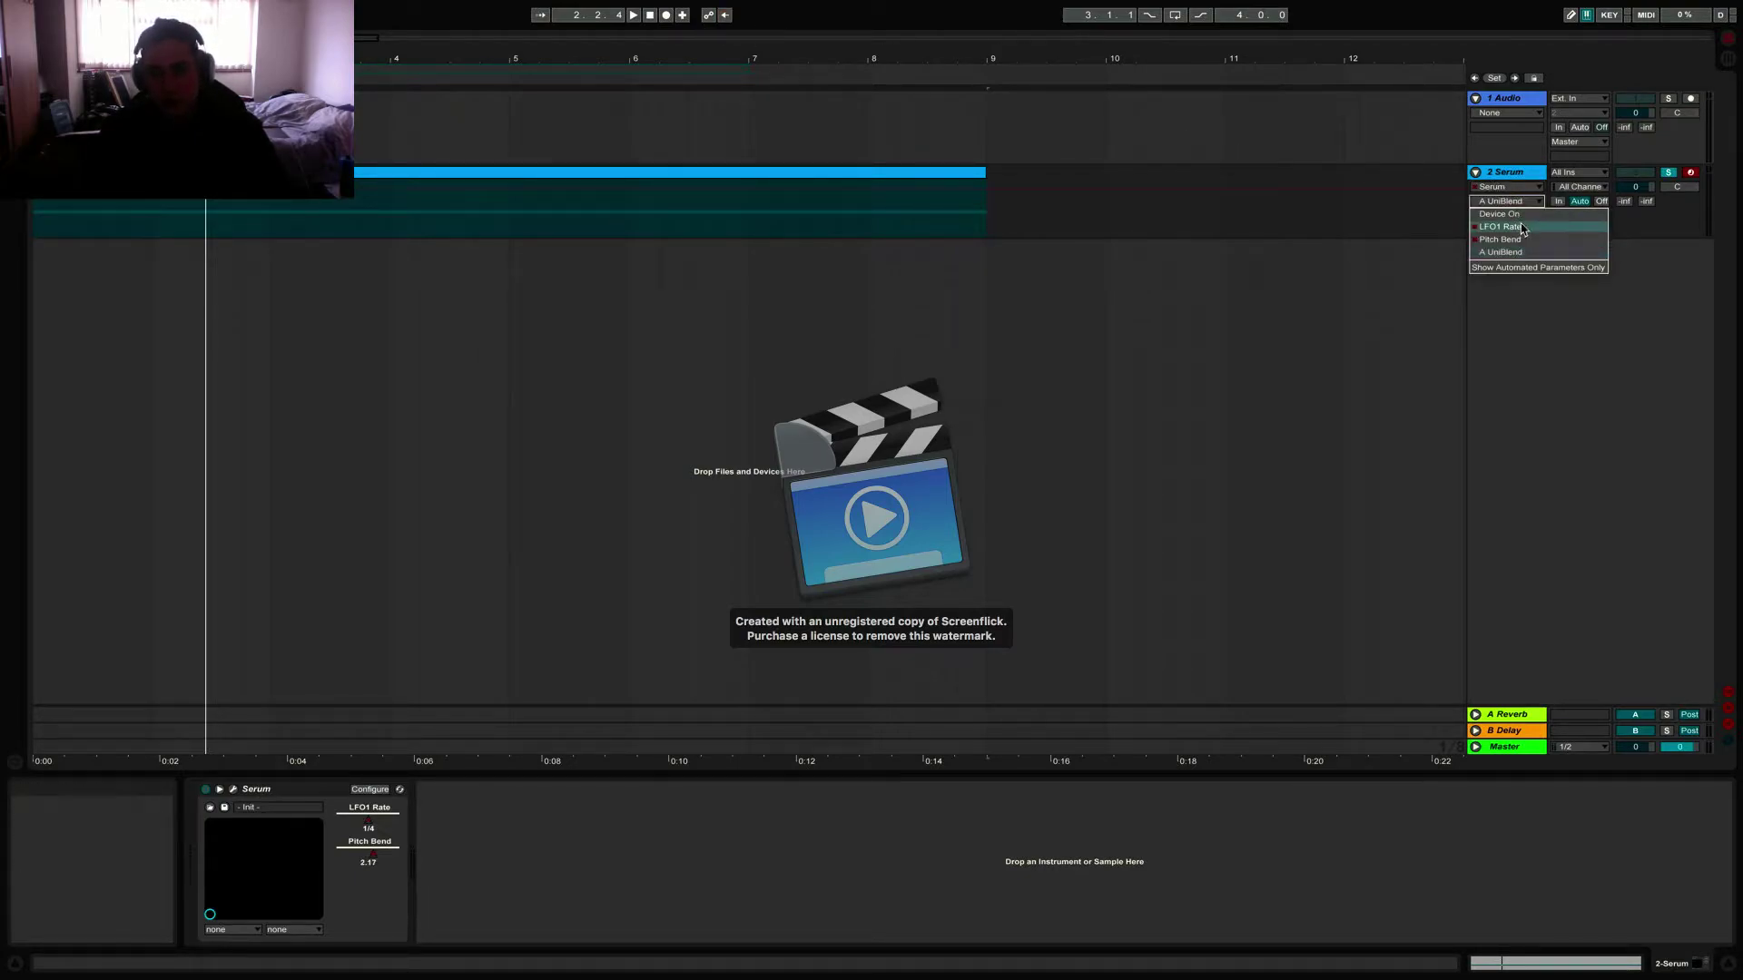
click(1521, 229)
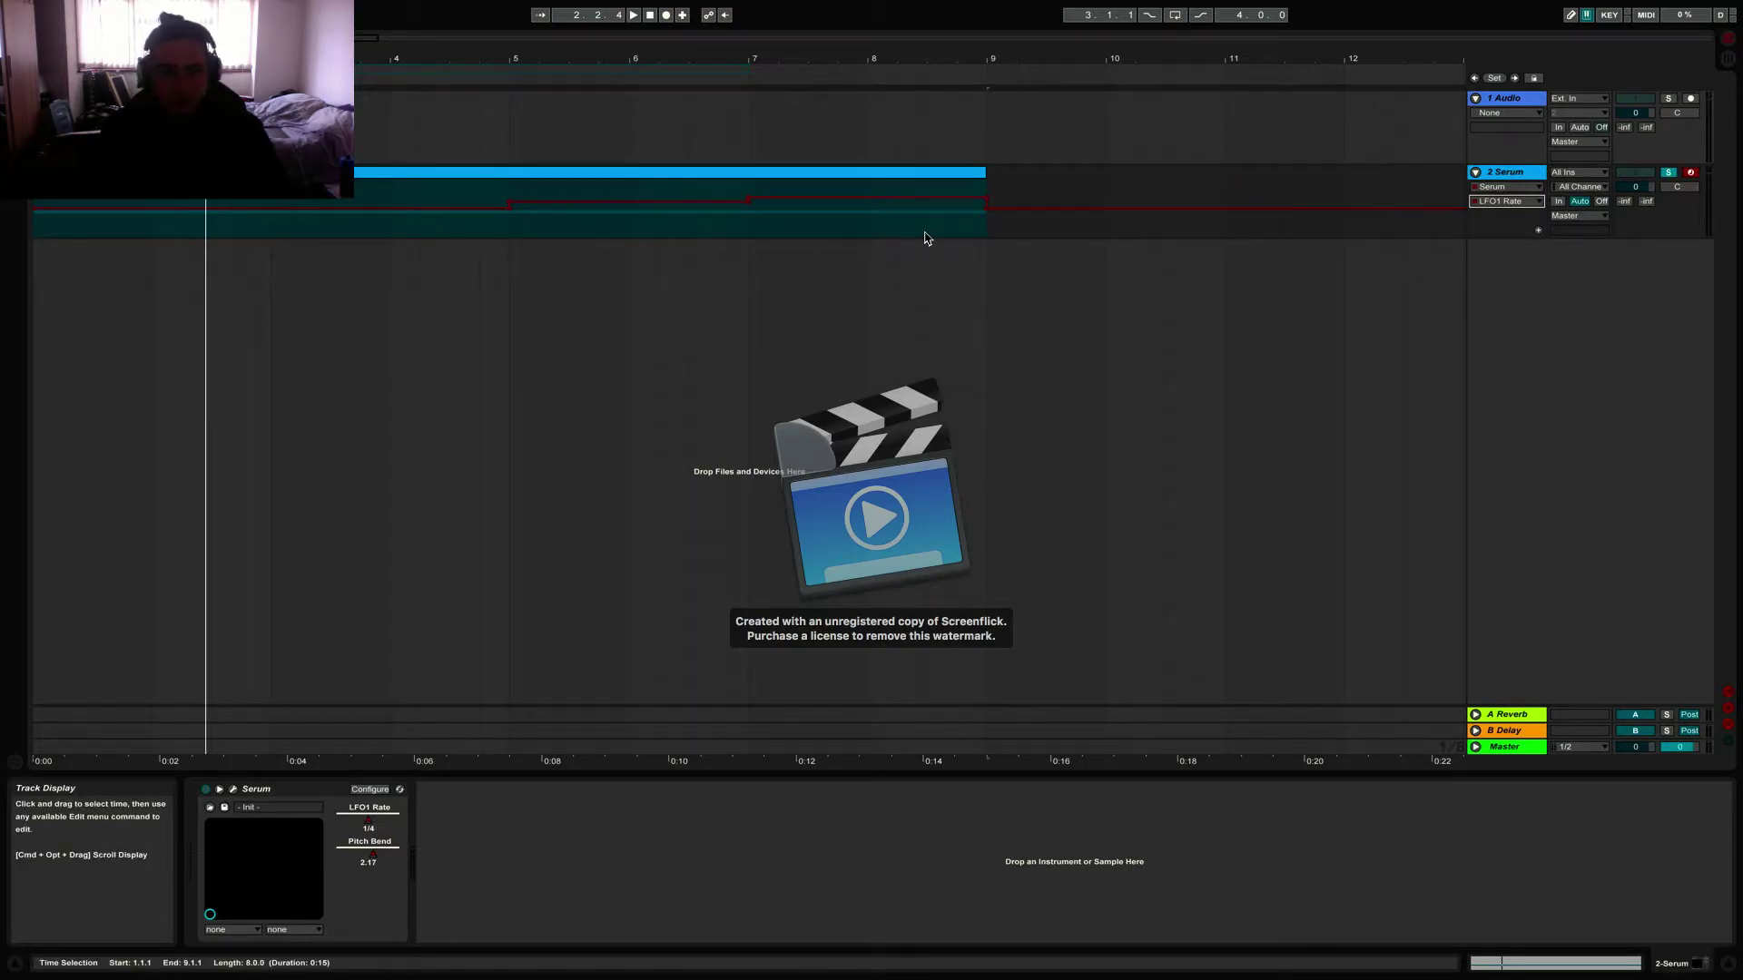
click(38, 229)
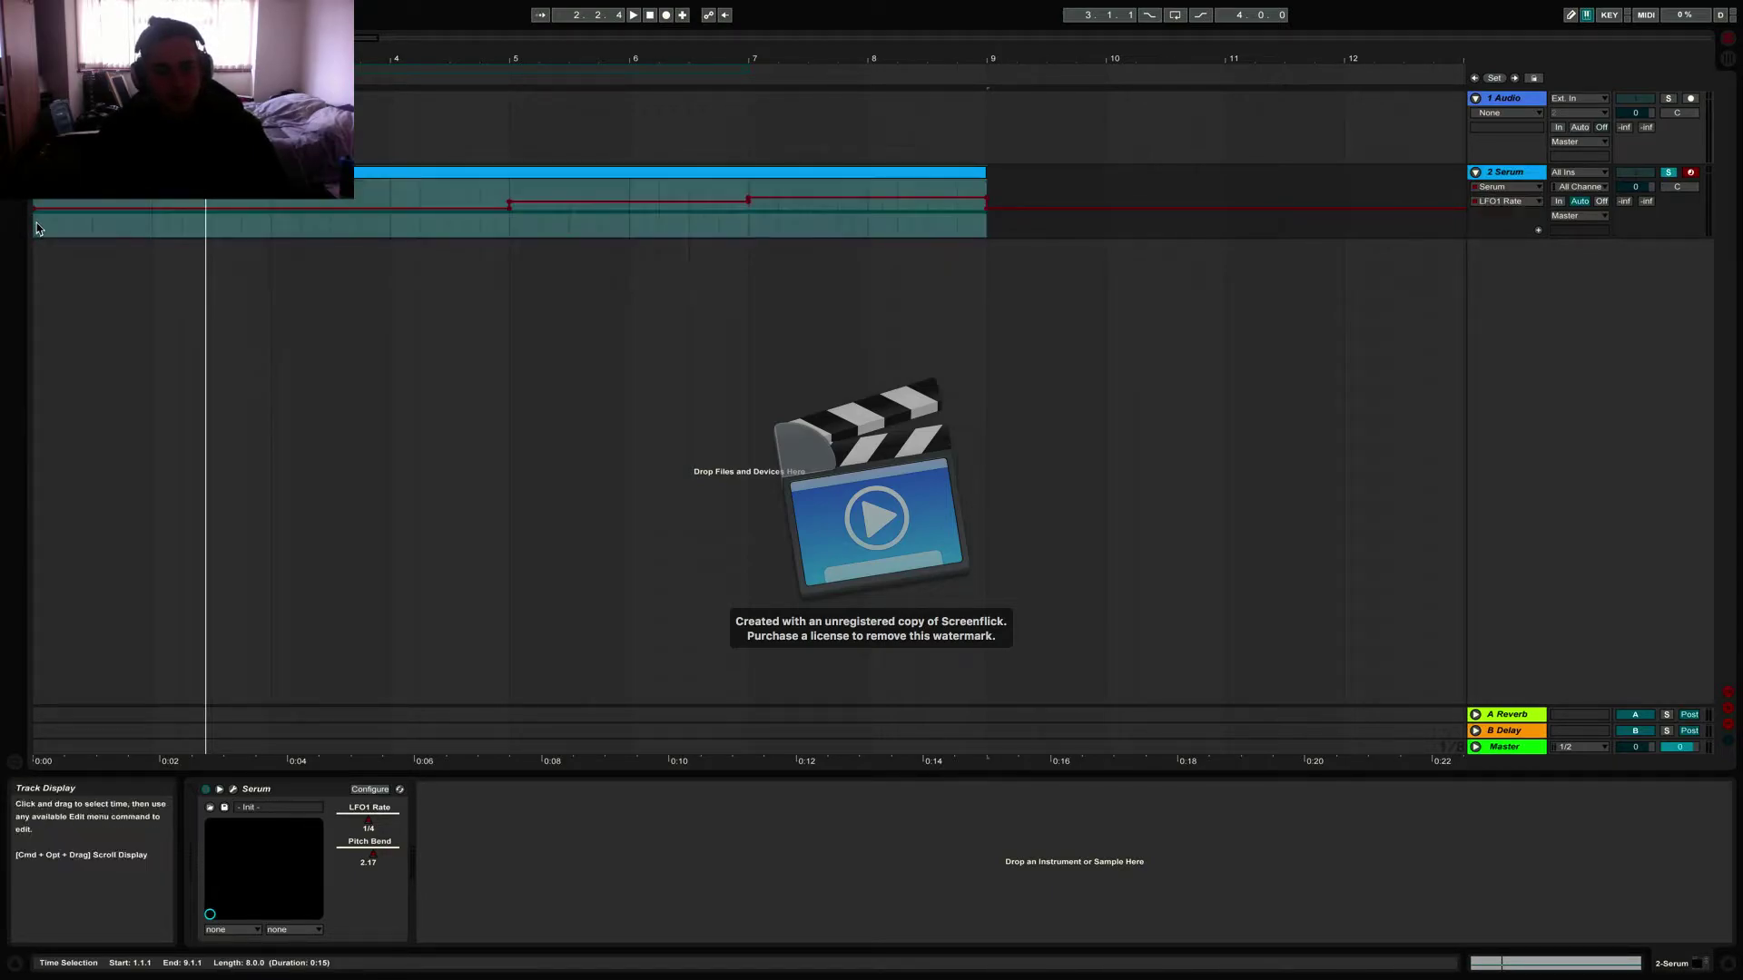
drag(36, 229, 989, 227)
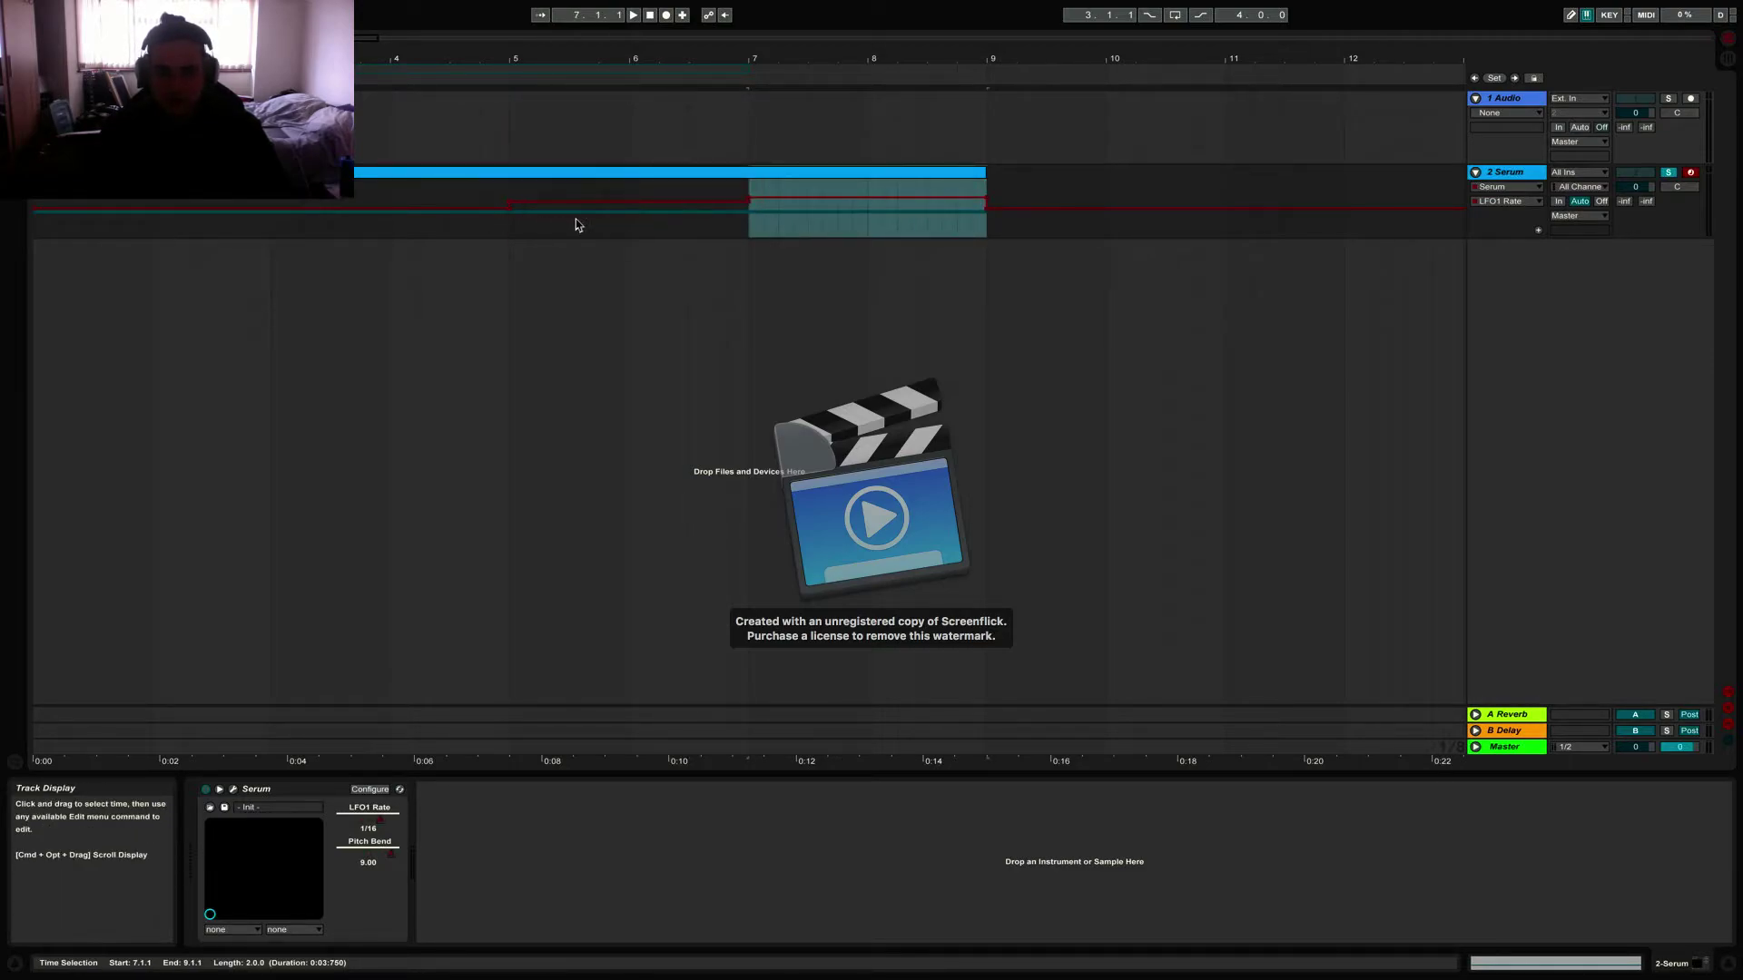
Step: Switch to the Pitch Bend envelope and drop its end point to 0.00
click(1001, 227)
click(1505, 201)
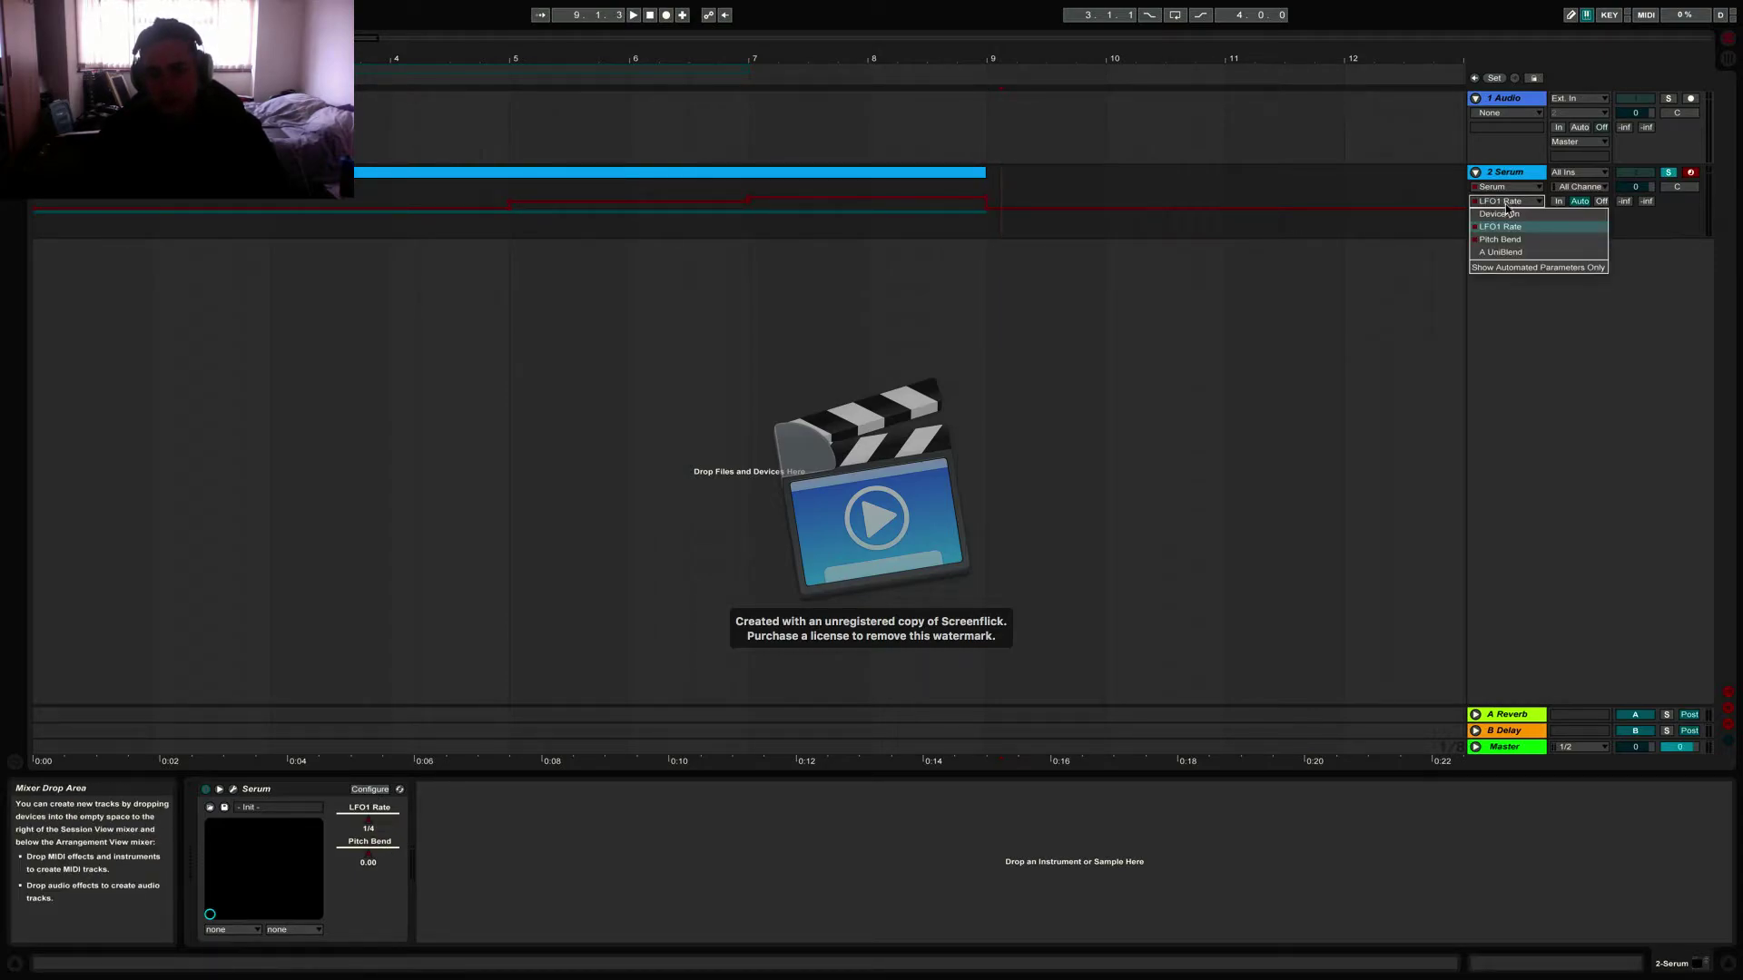
click(1512, 247)
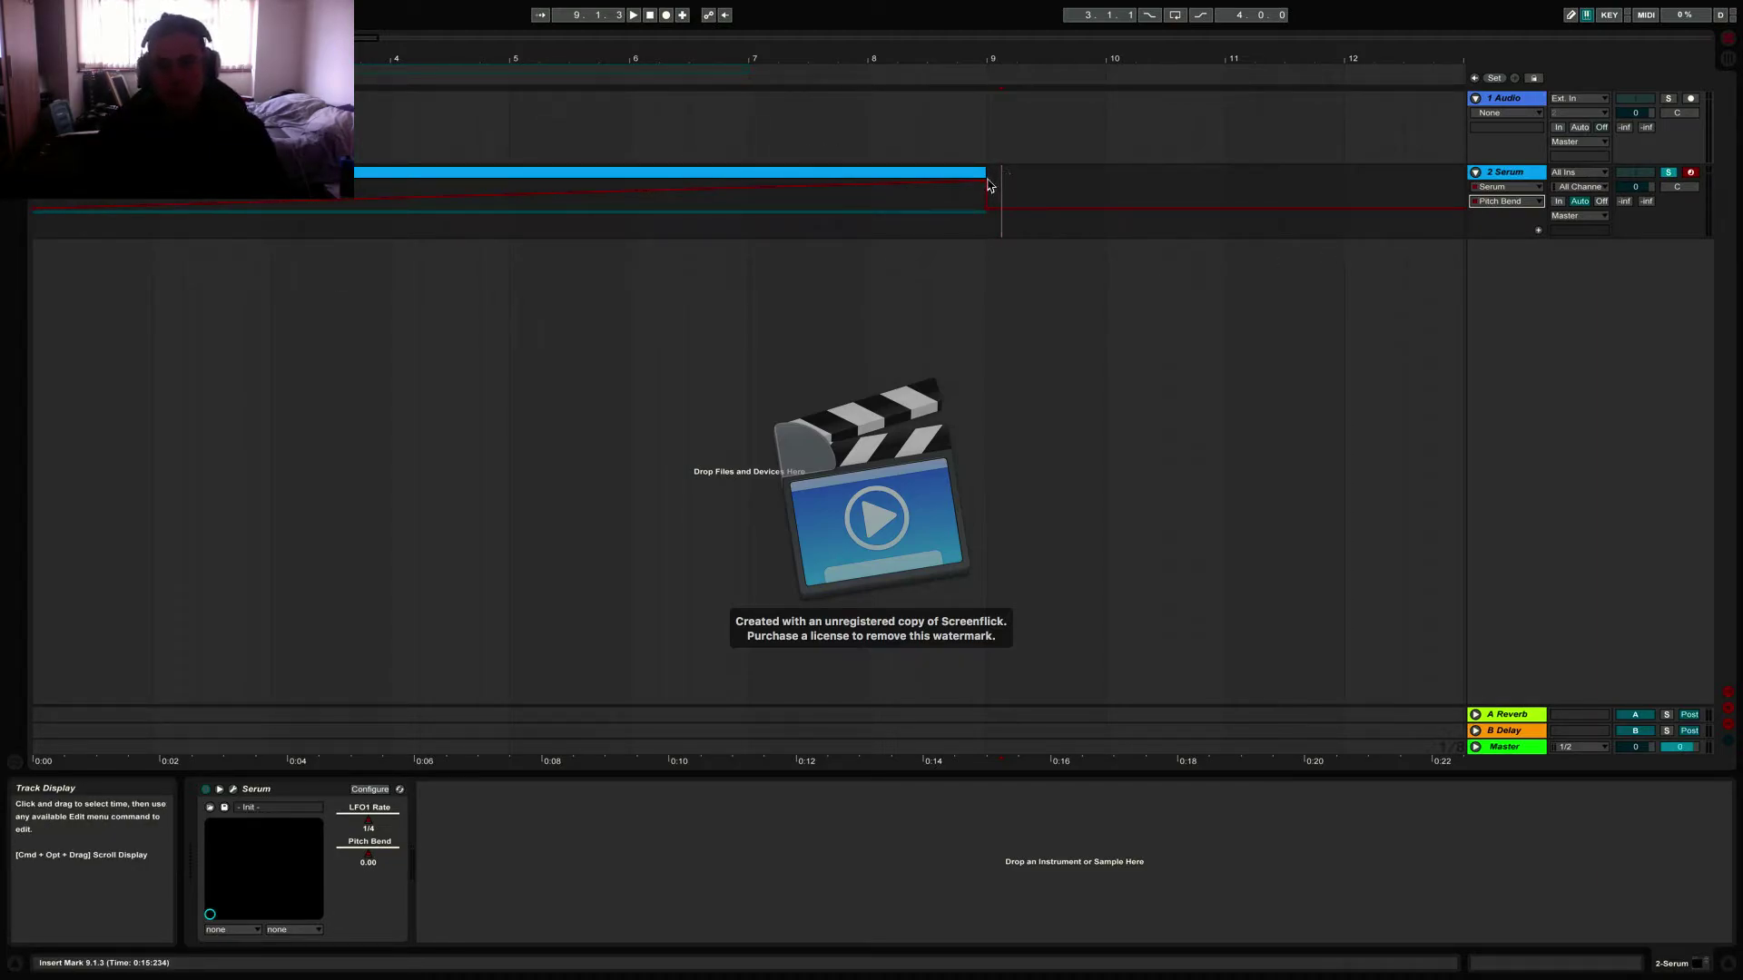
drag(990, 186, 987, 236)
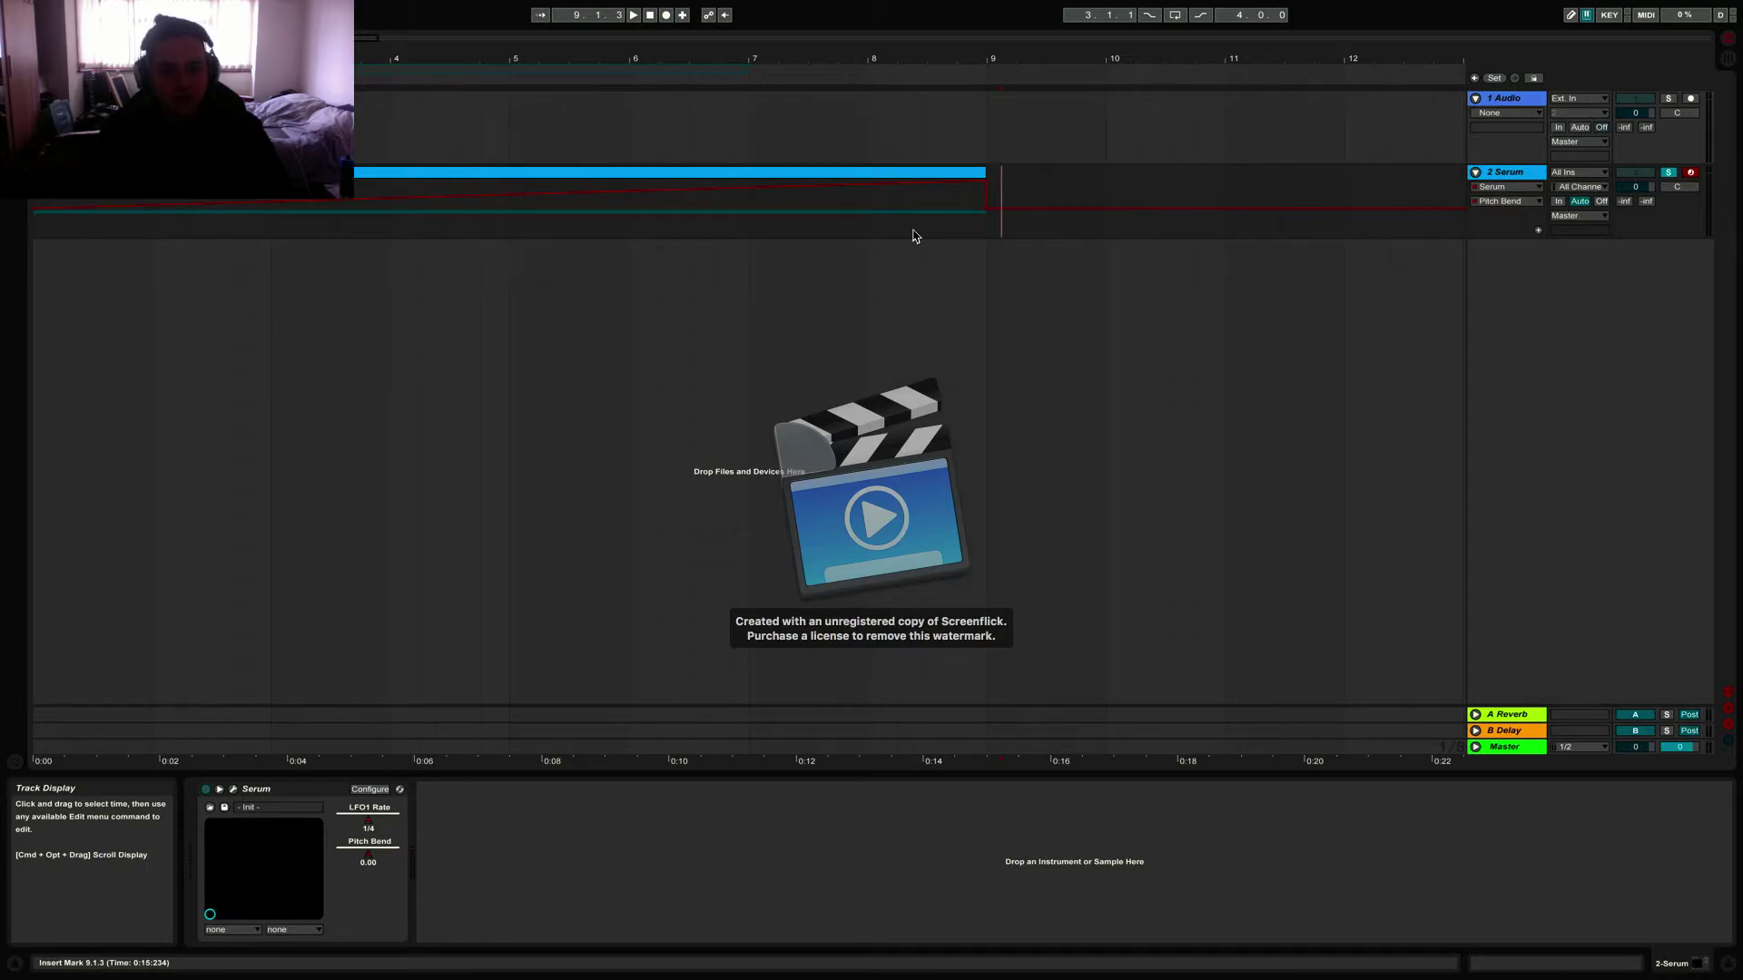
Step: Play the clip, return to the LFO1 Rate envelope, and select the full 8-bar range
click(671, 176)
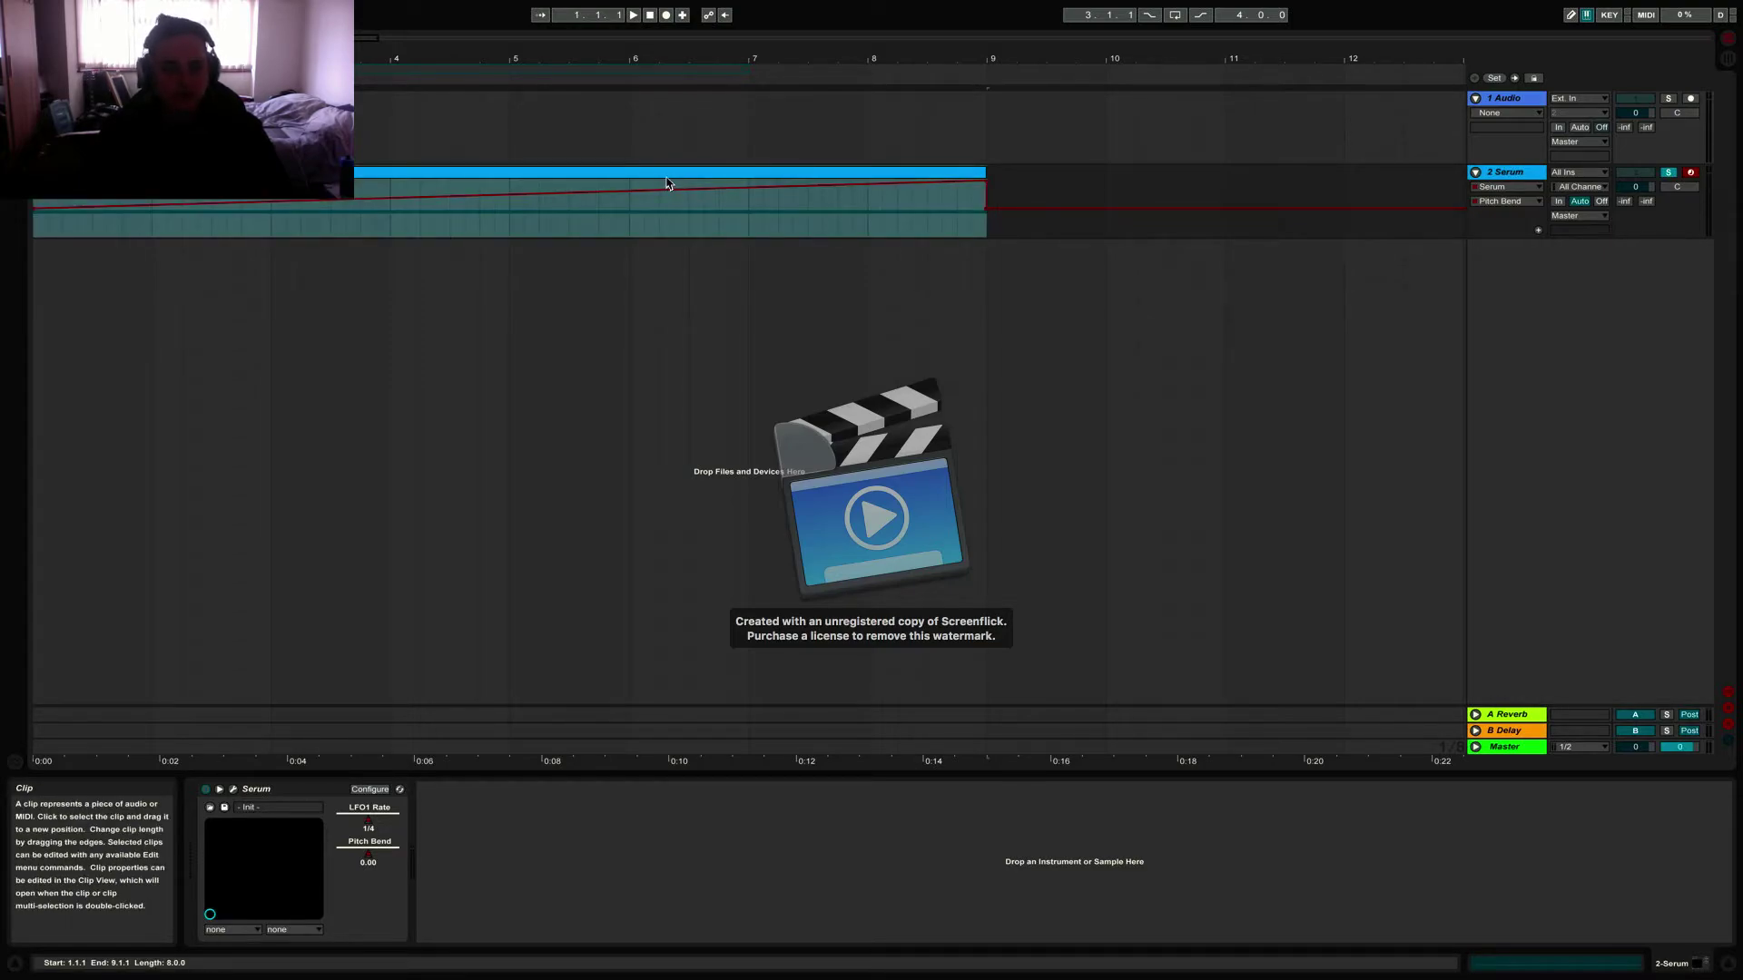
key(space)
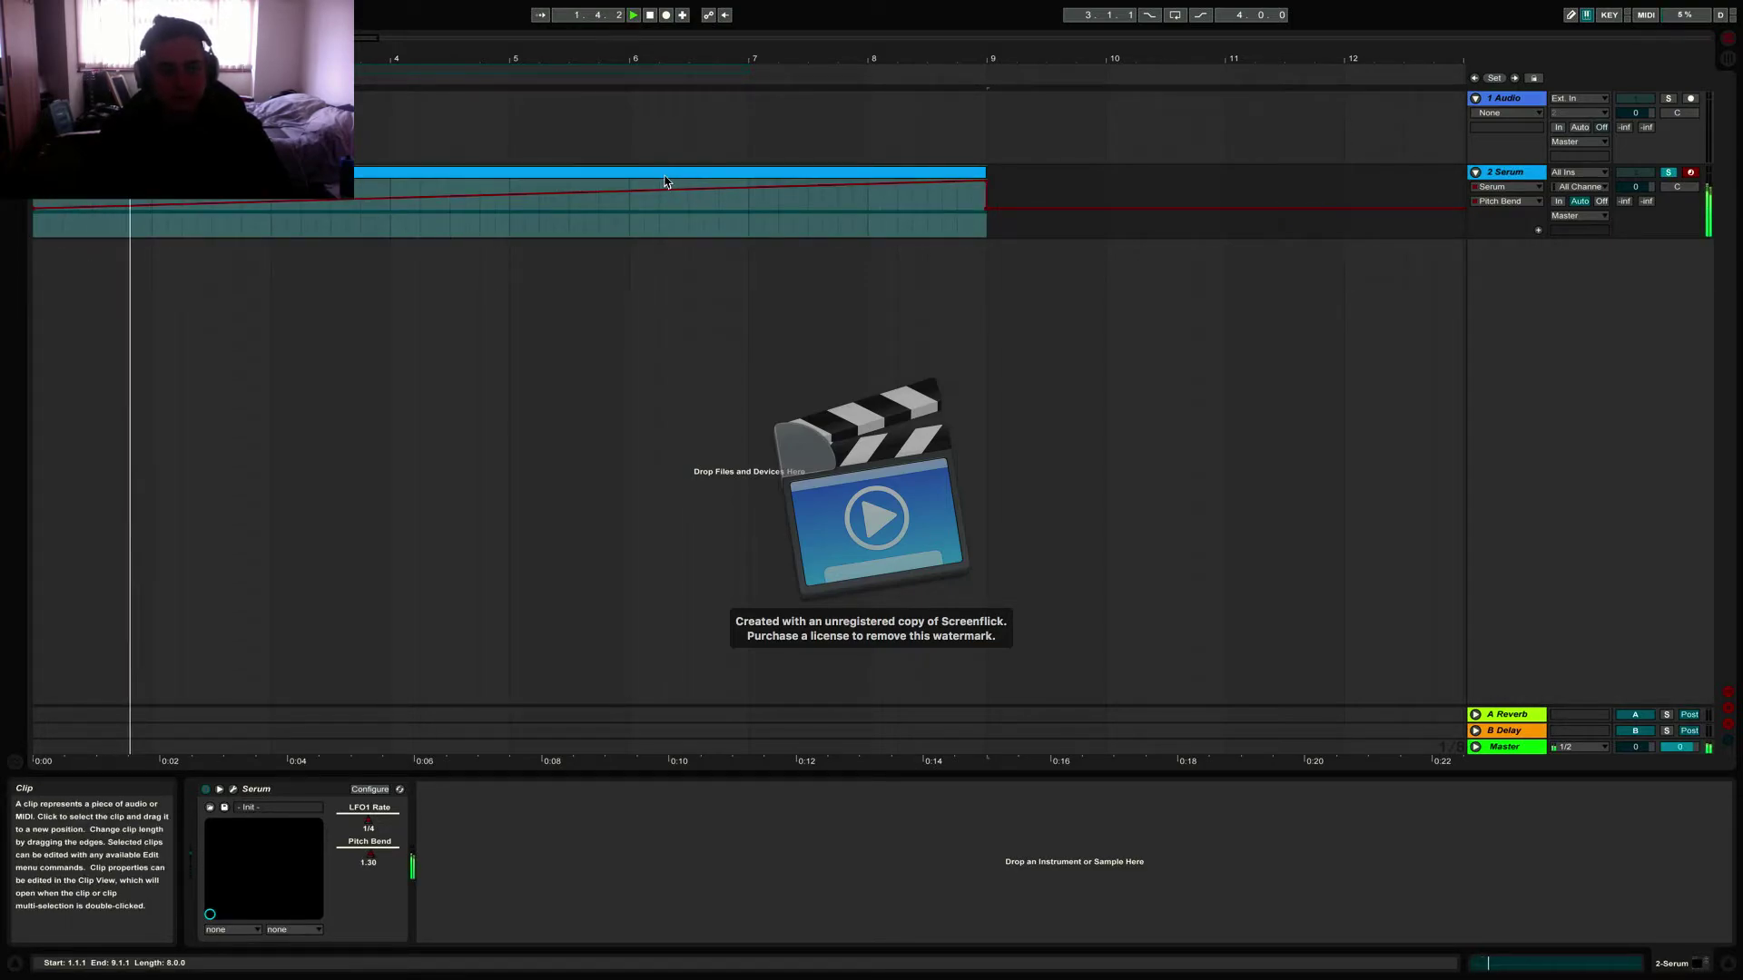
click(1505, 201)
click(1502, 234)
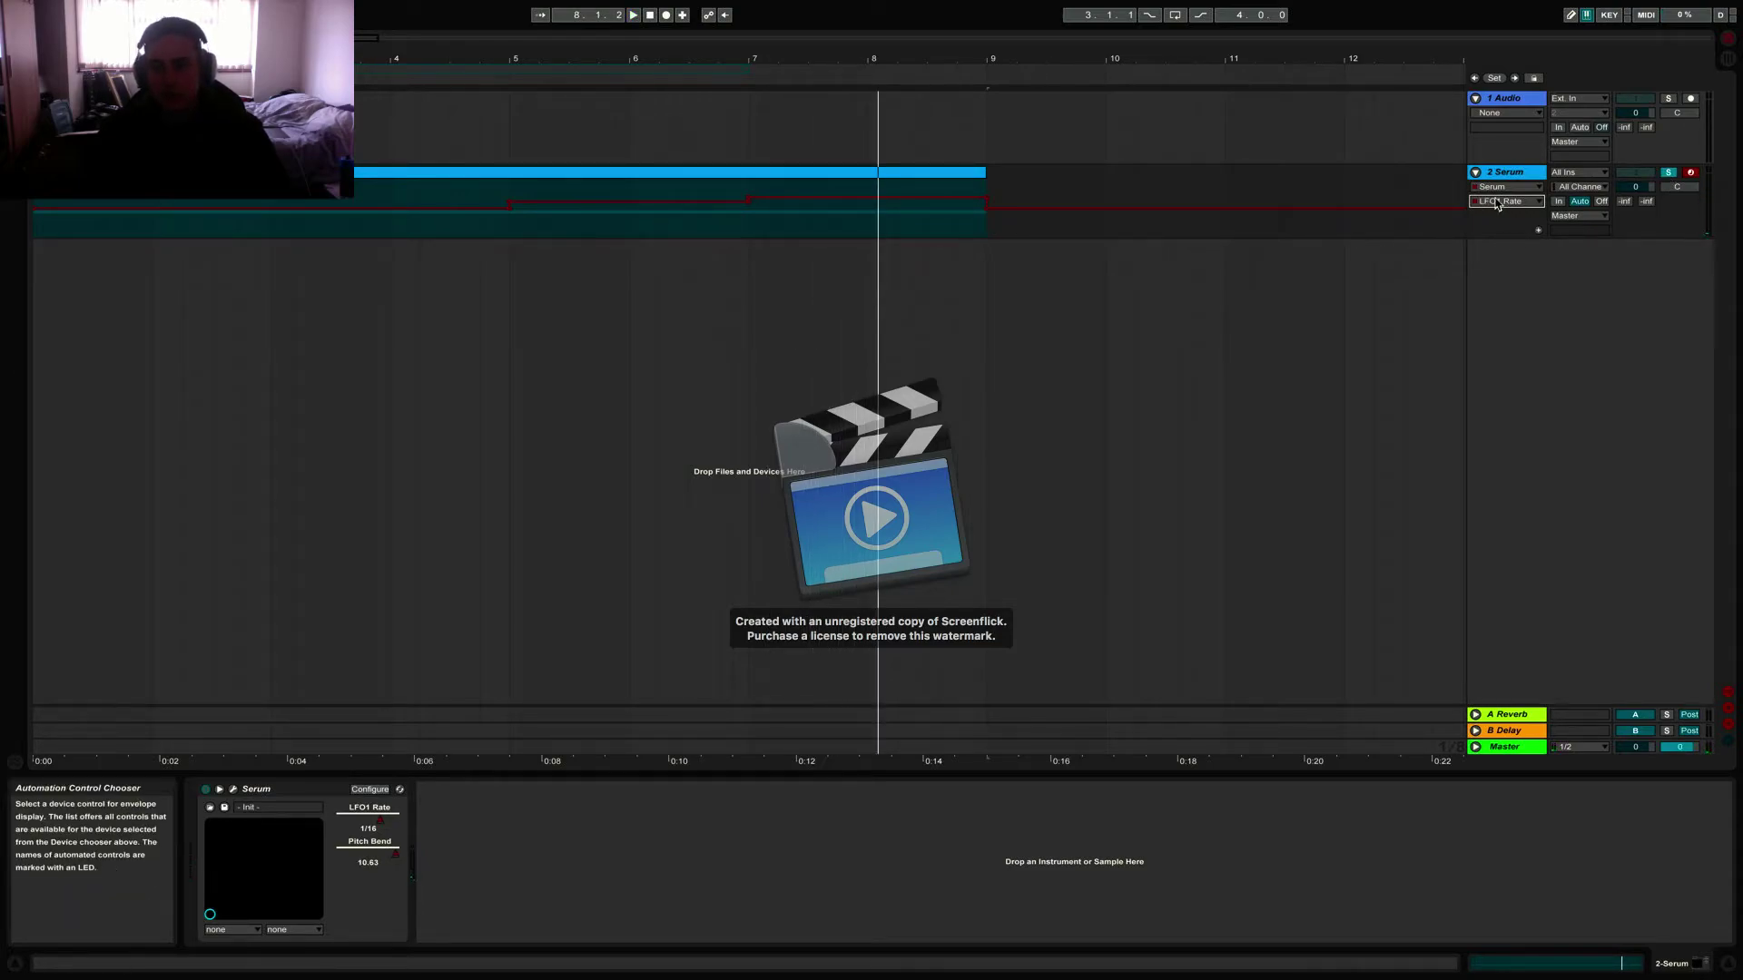
click(1507, 175)
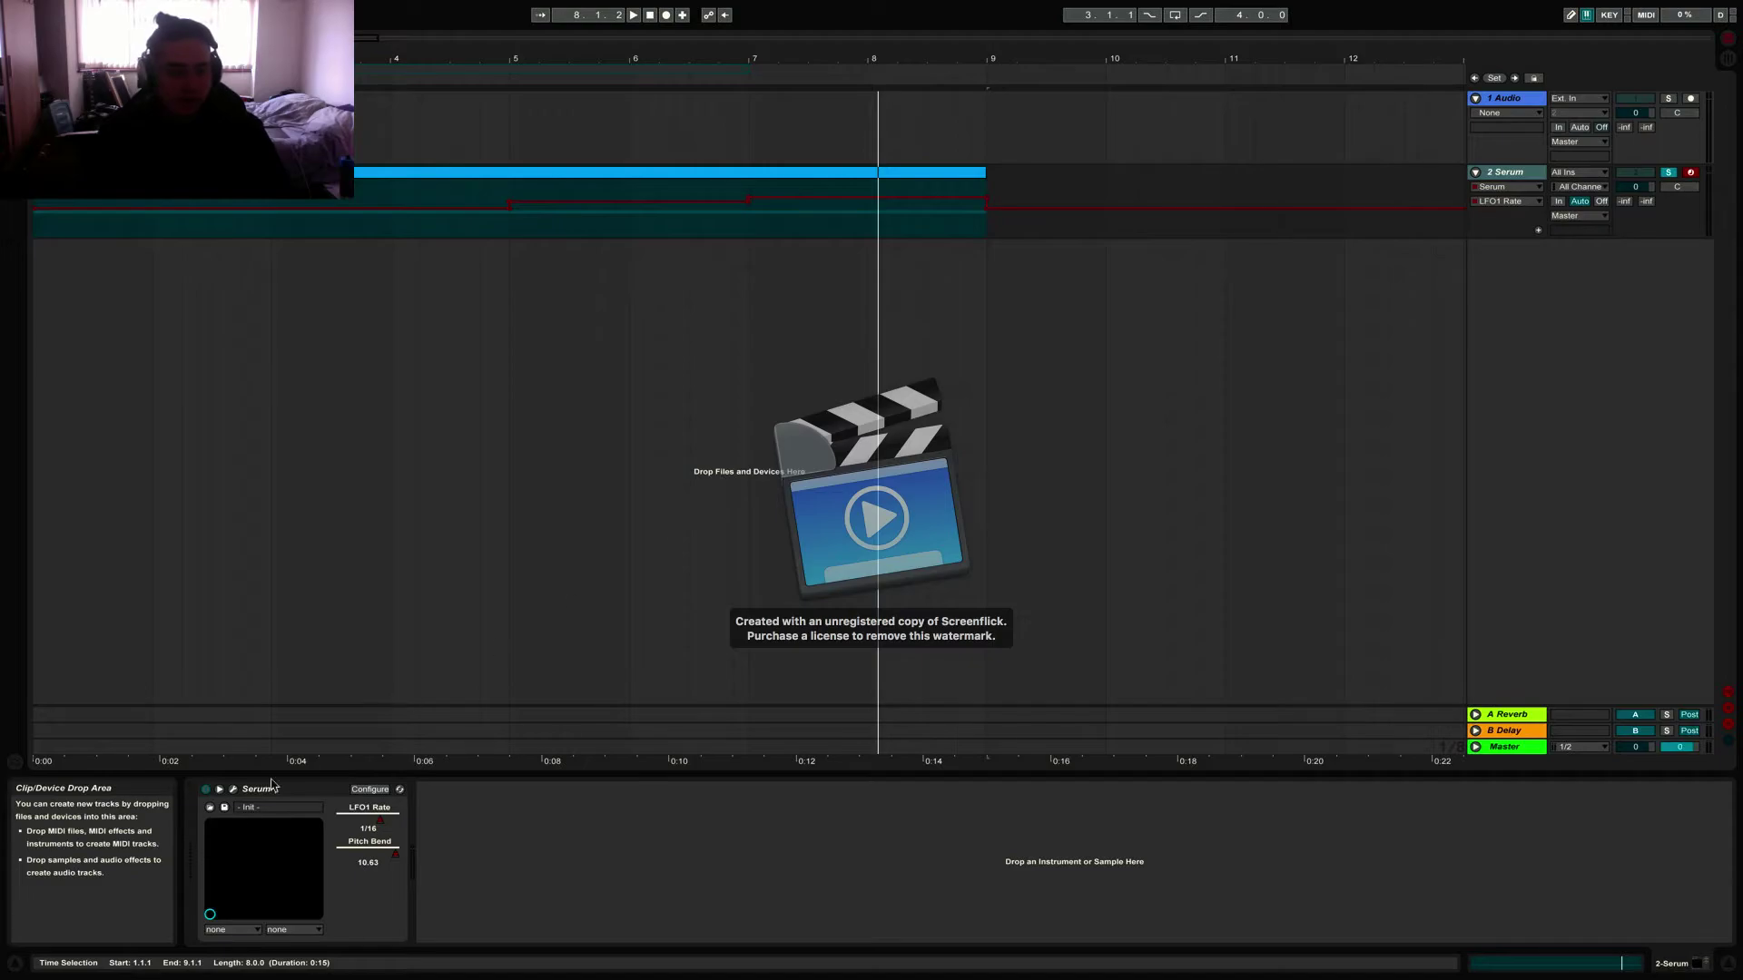
Step: Load the LD Dirty Saw 2 [KSHMR] preset by searching 'dirty' among Serum's Lead presets
click(233, 790)
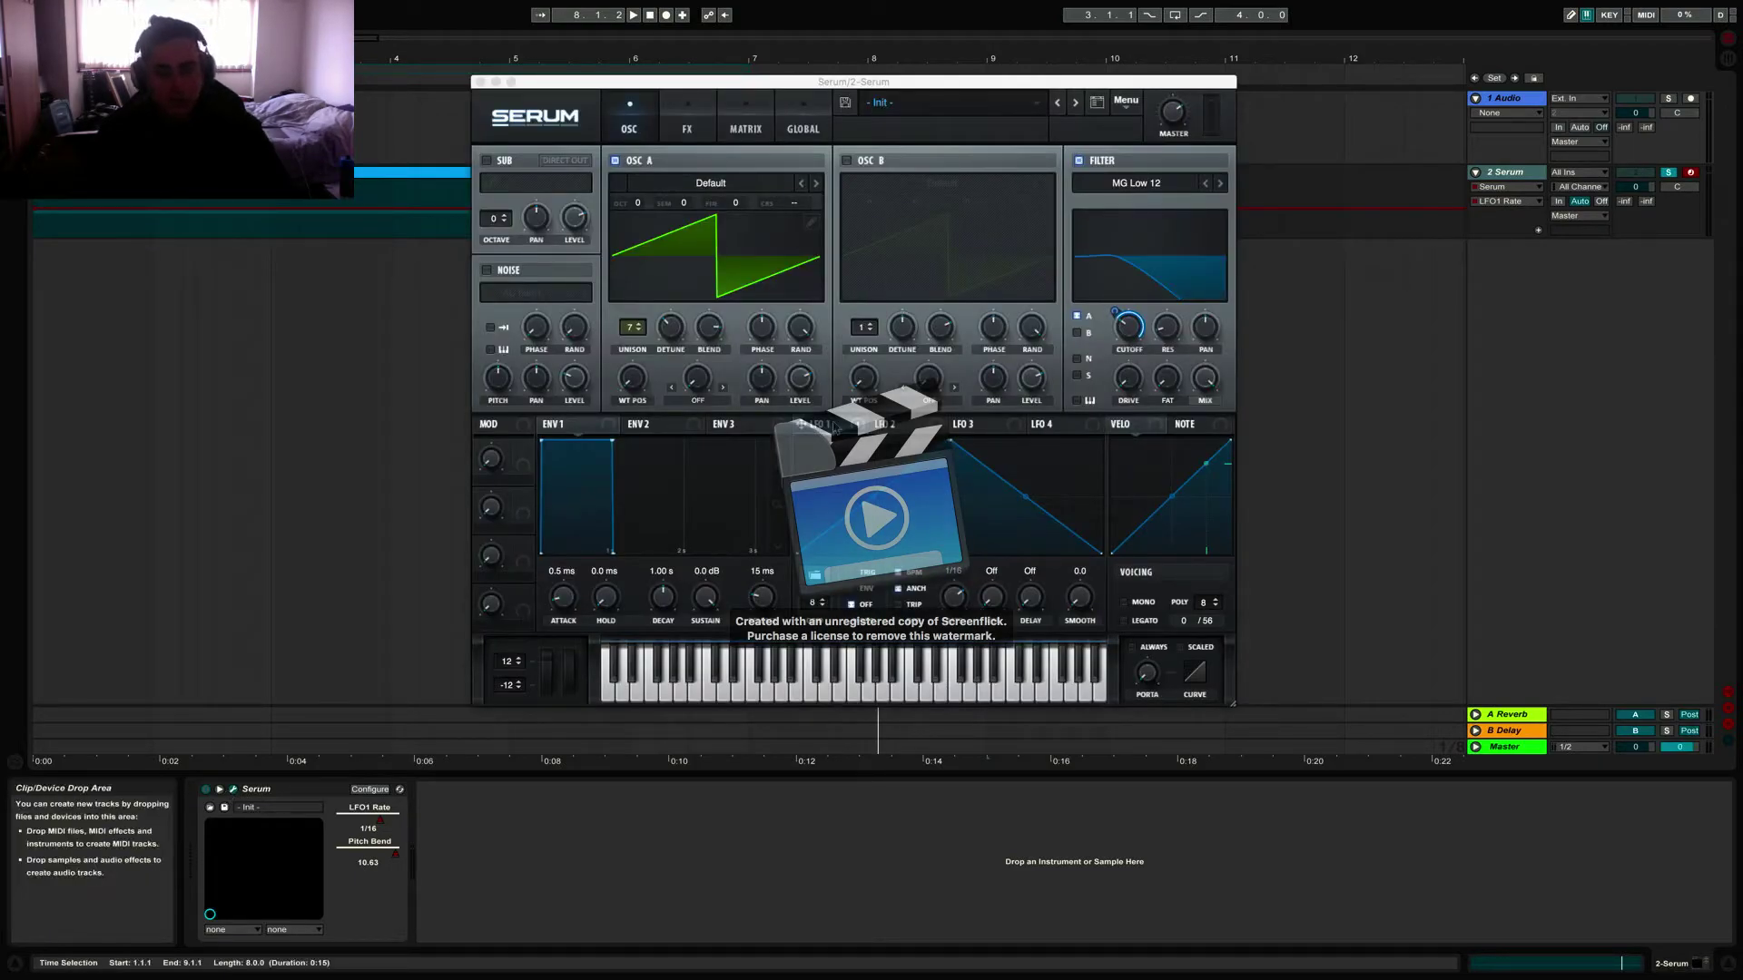
click(1096, 104)
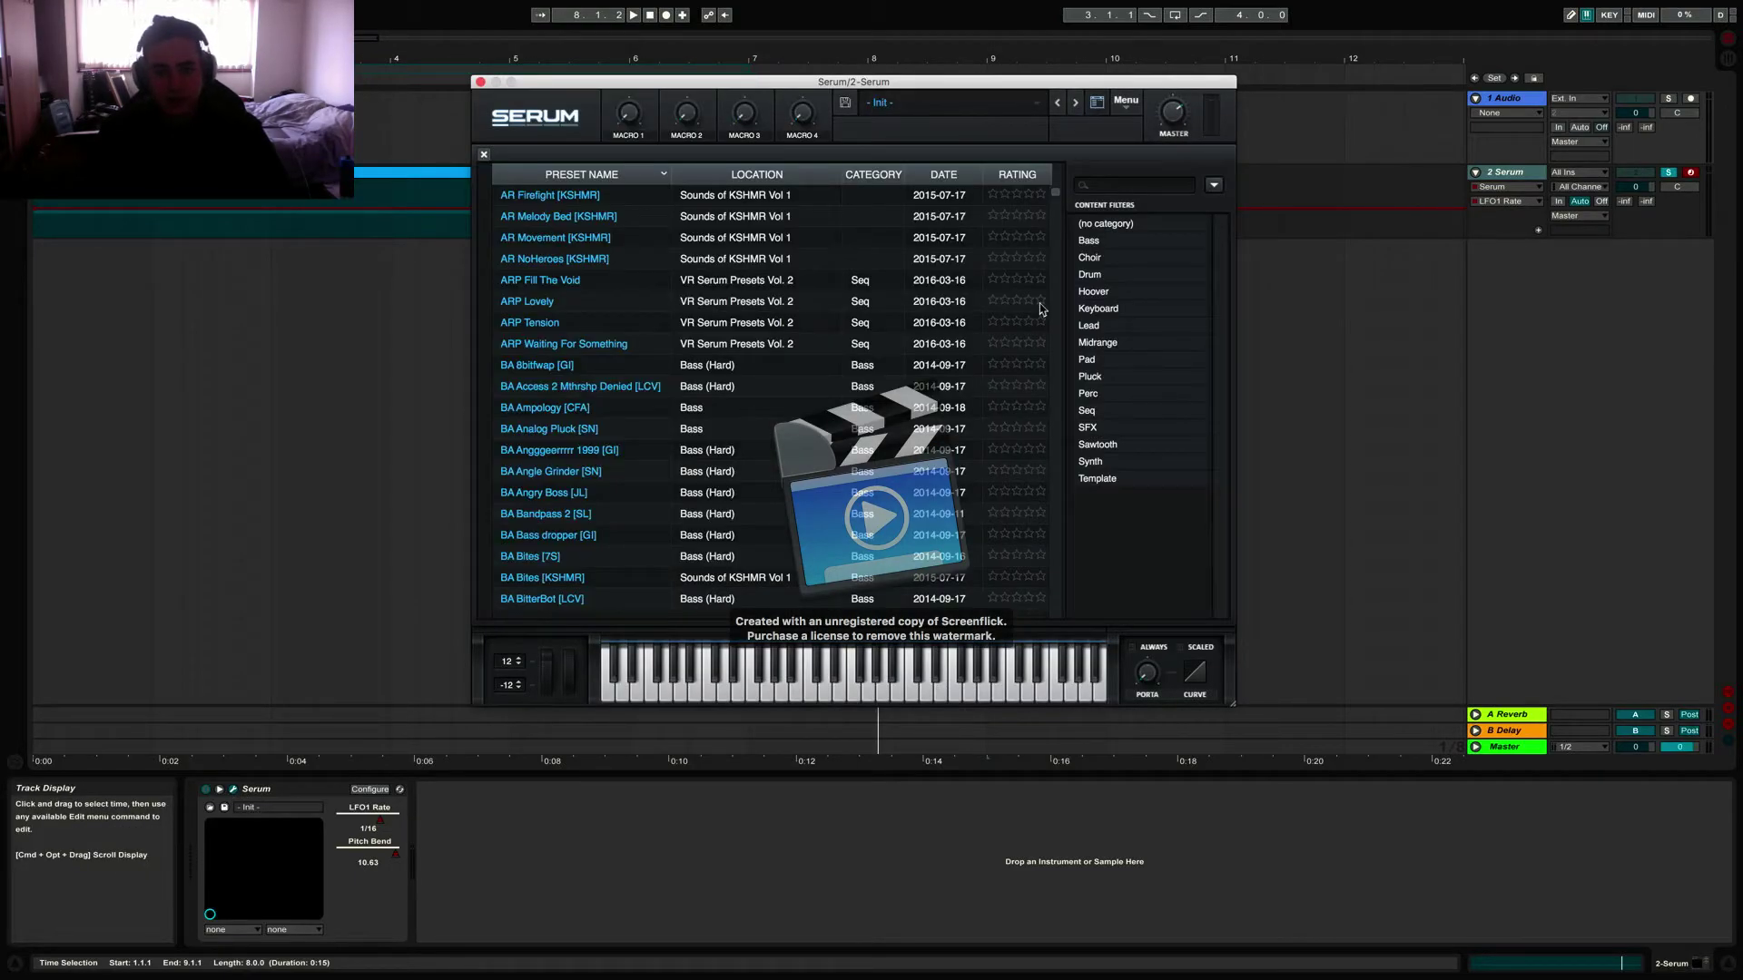
click(1104, 327)
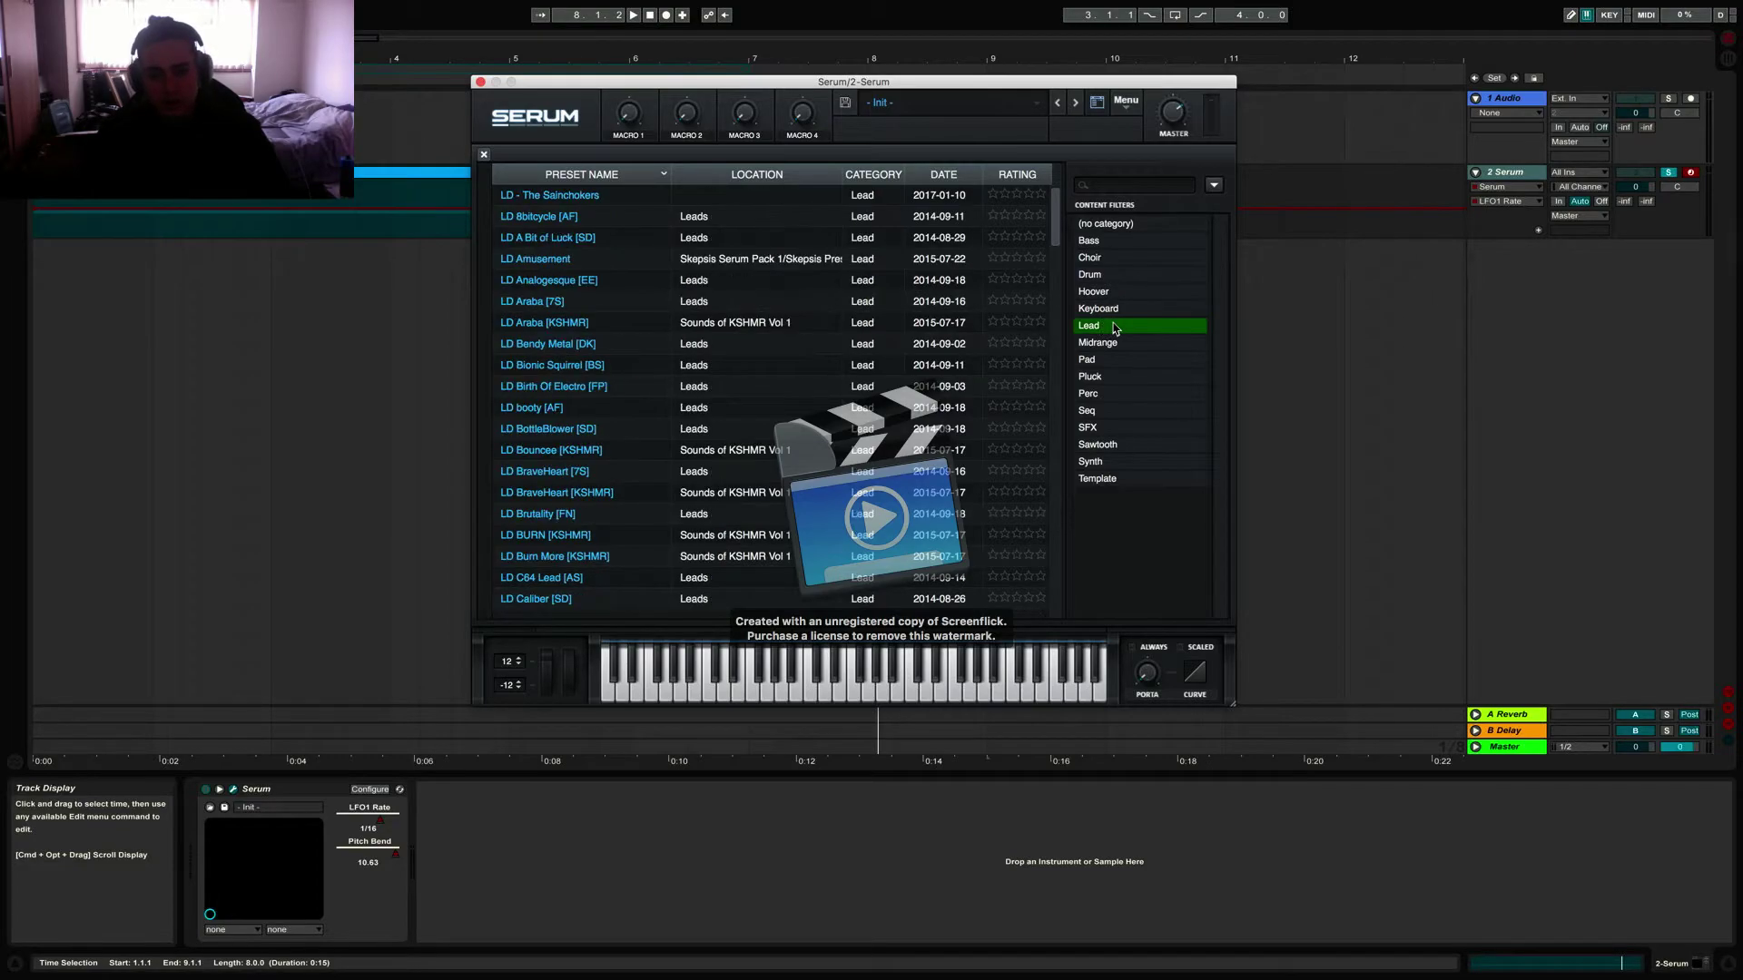
scroll(873, 370, down, 5)
scroll(872, 372, up, 8)
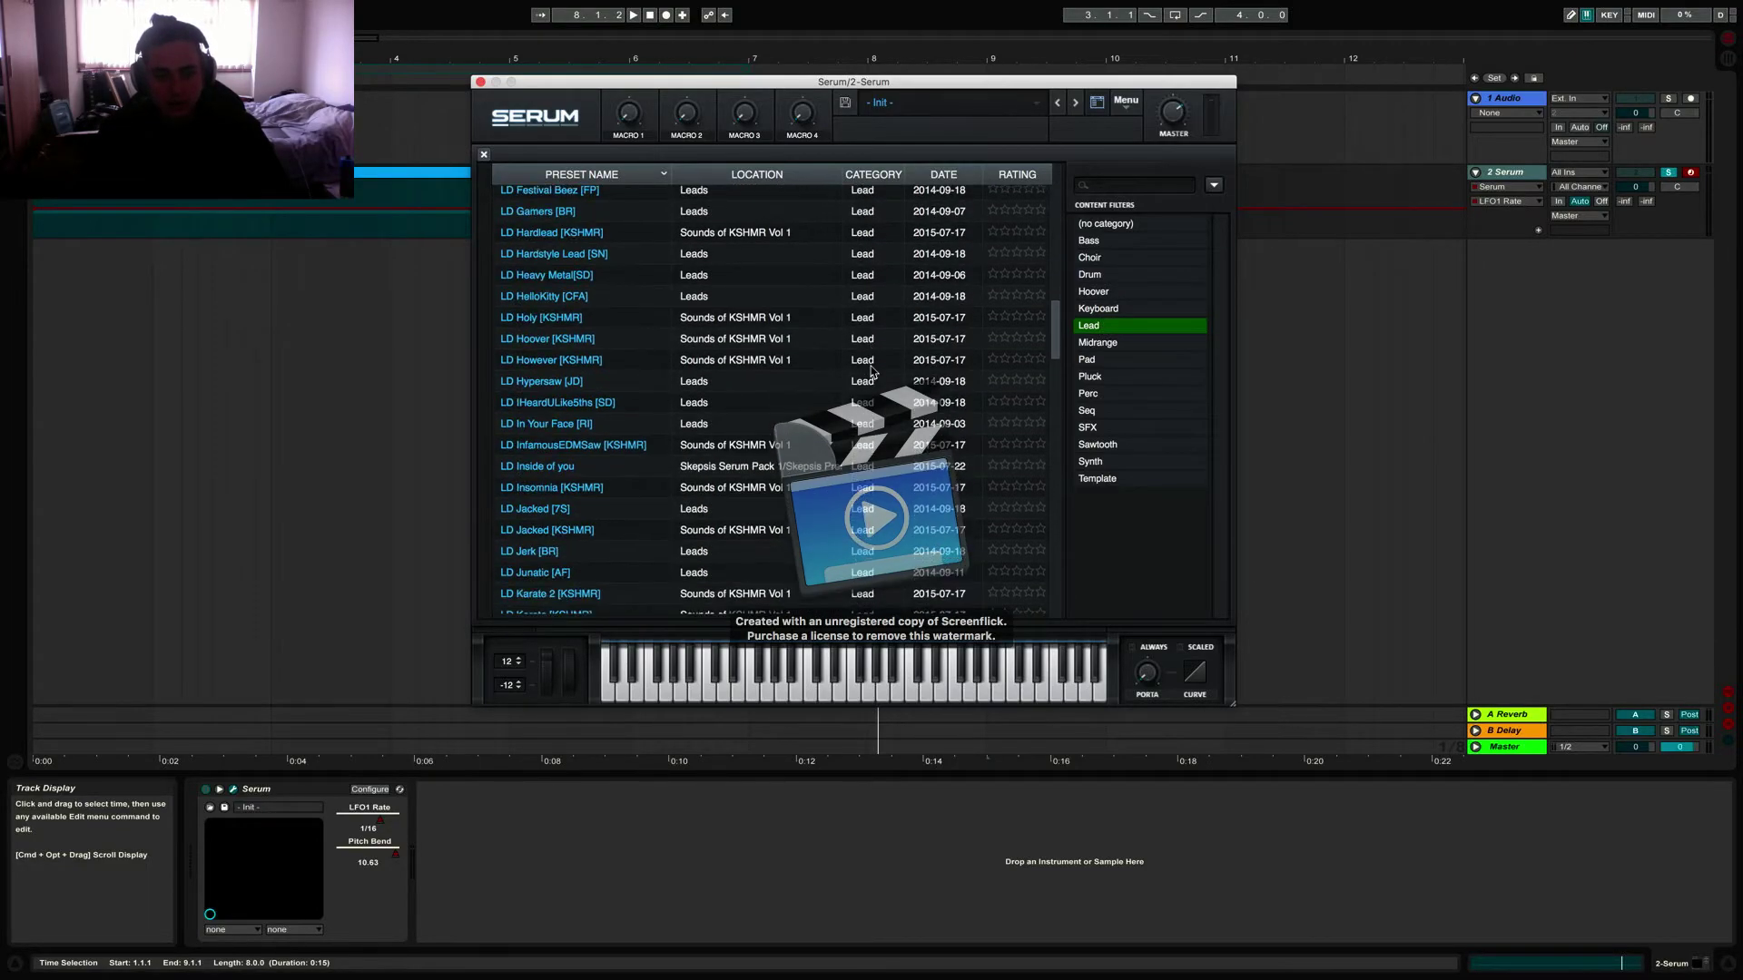
scroll(660, 281, down, 8)
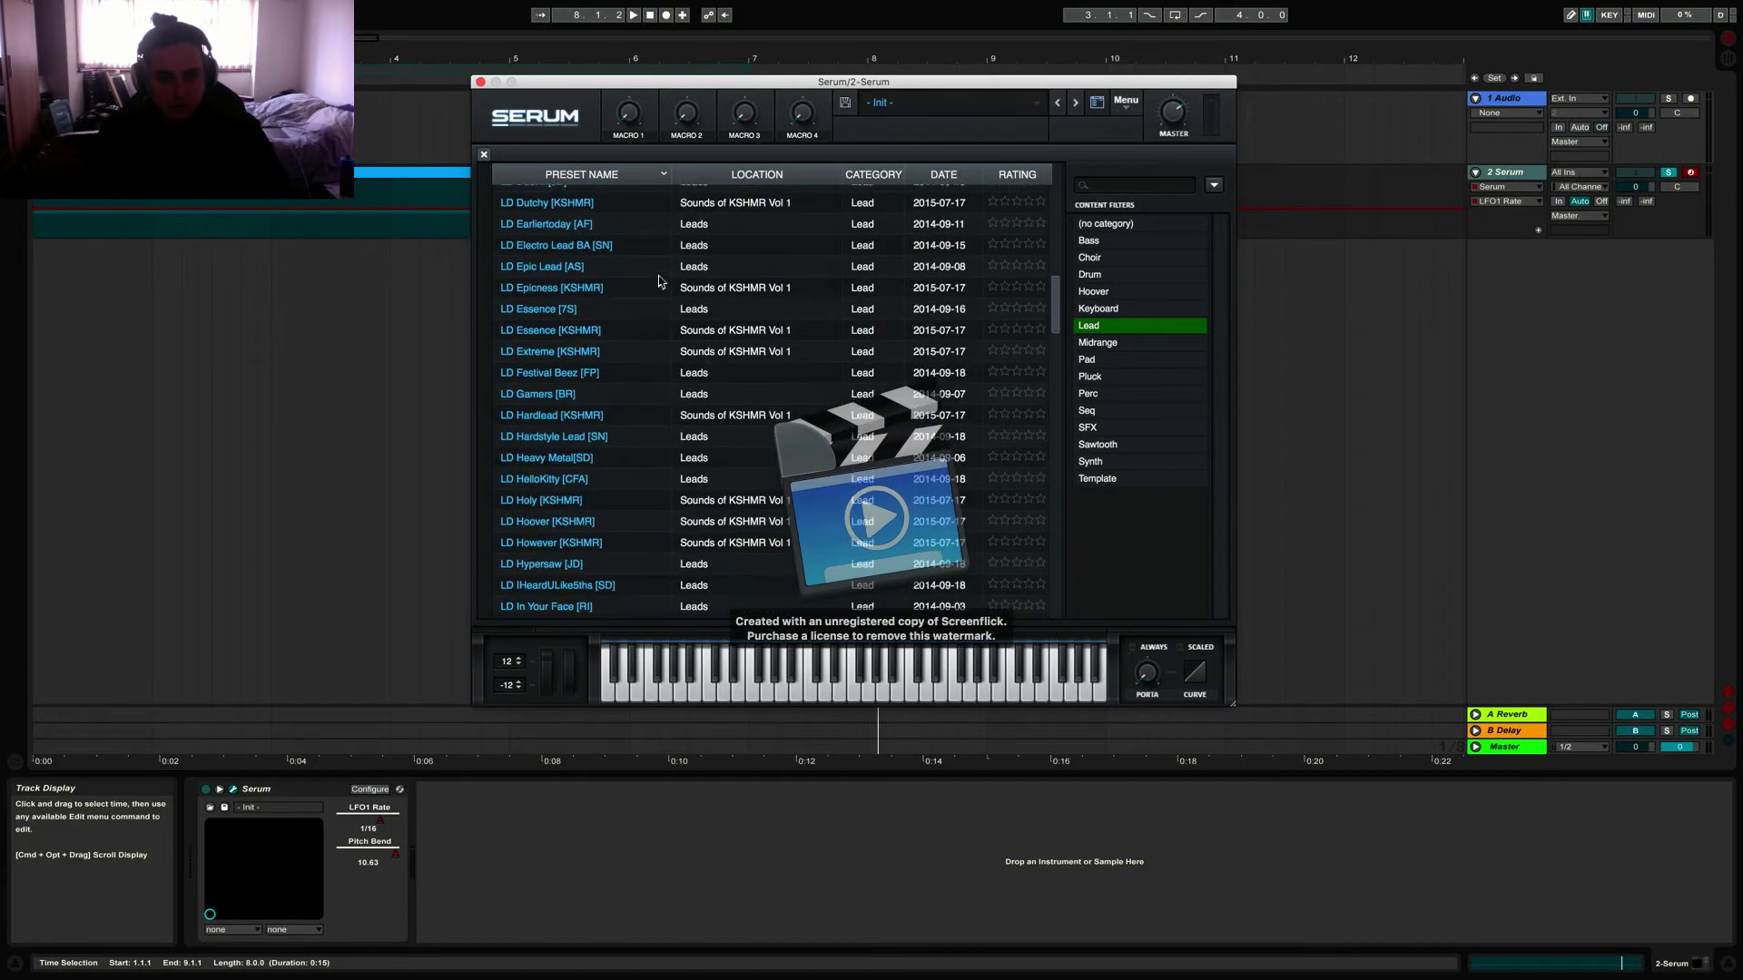
scroll(660, 281, up, 8)
click(1167, 186)
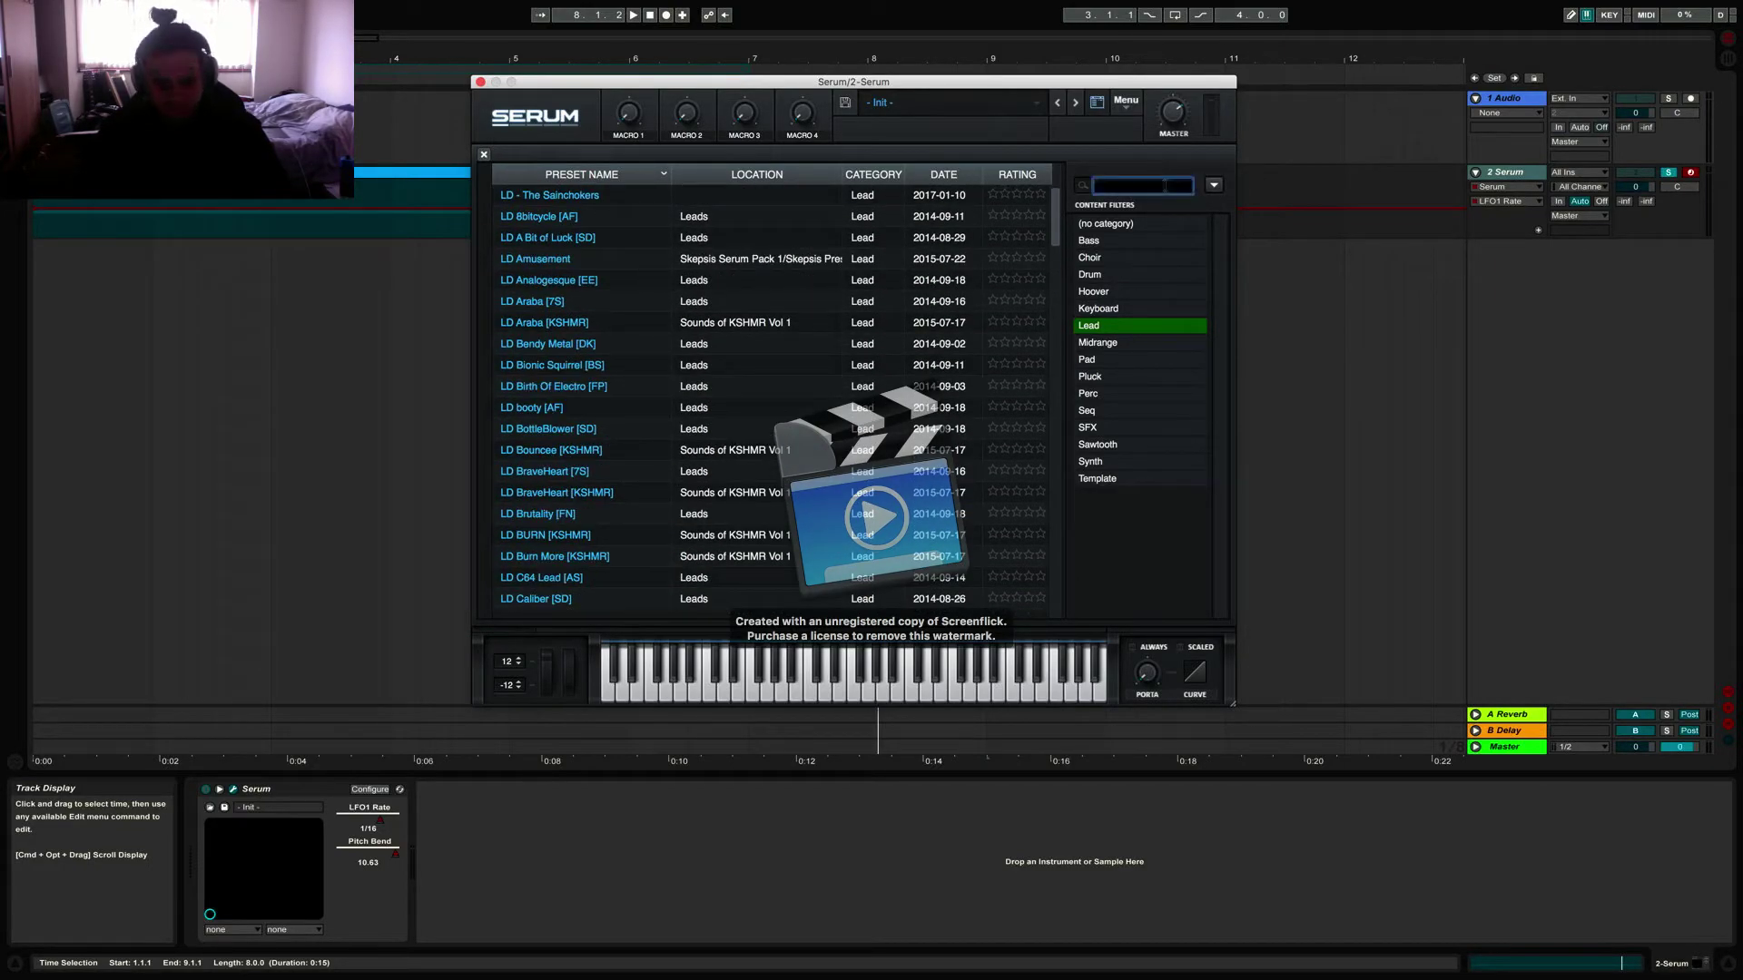
text(dirty)
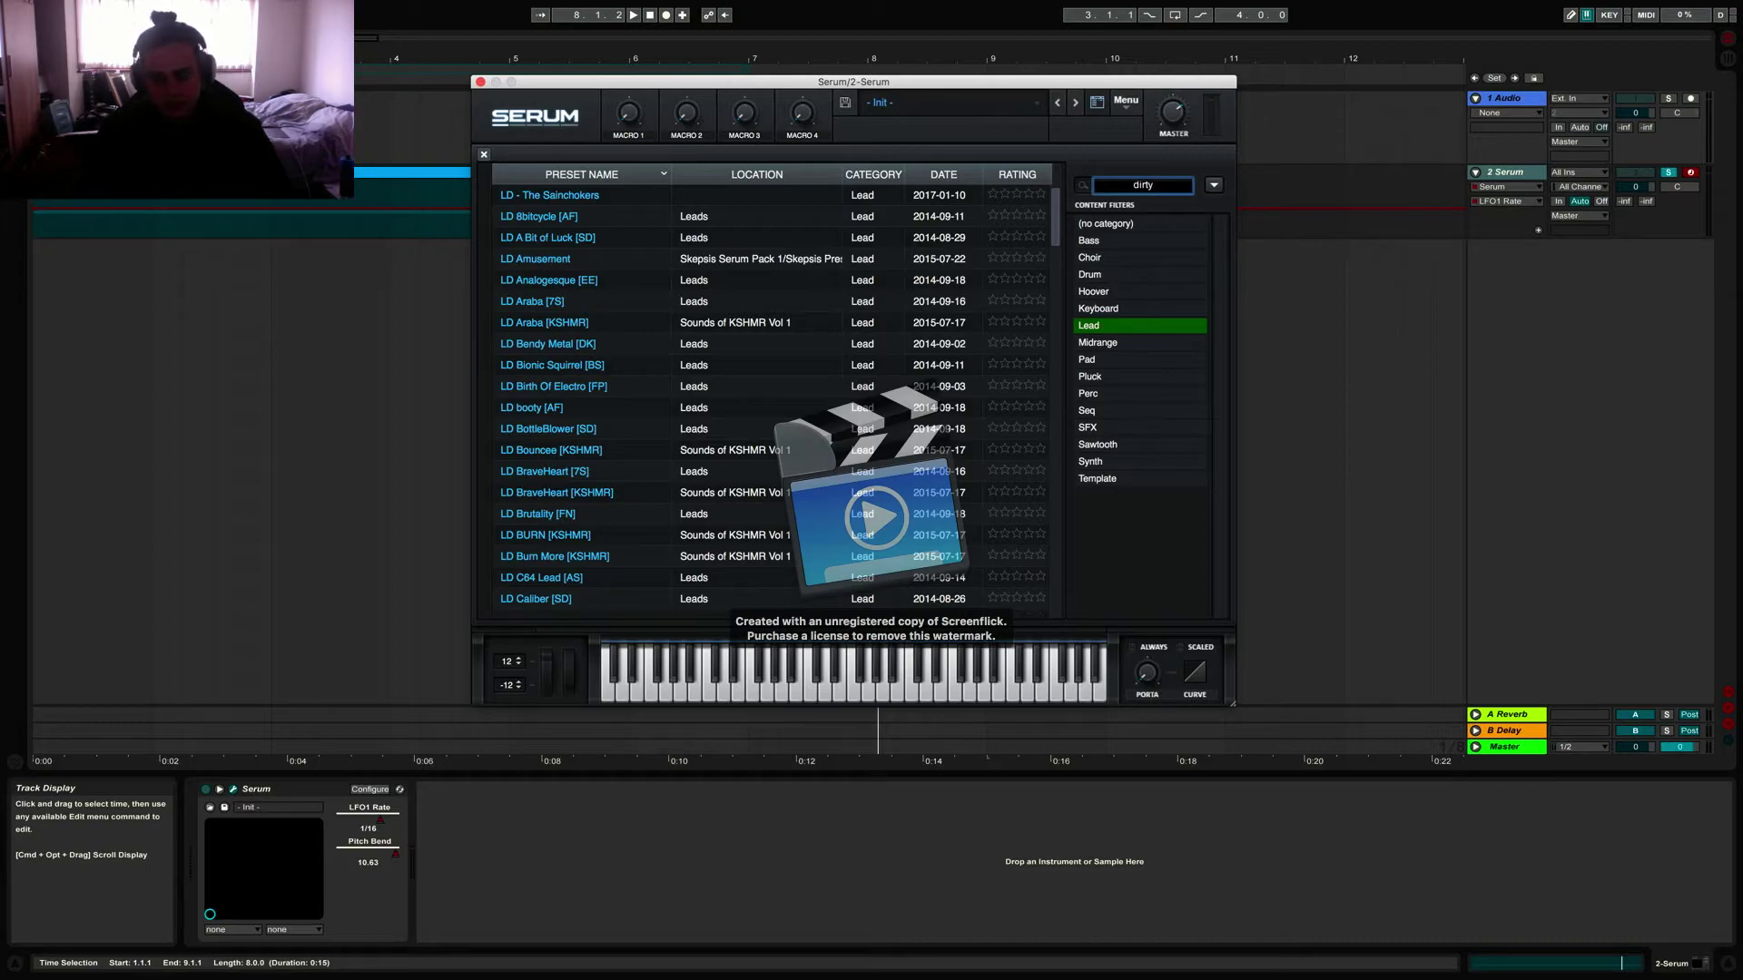
key(Return)
click(627, 224)
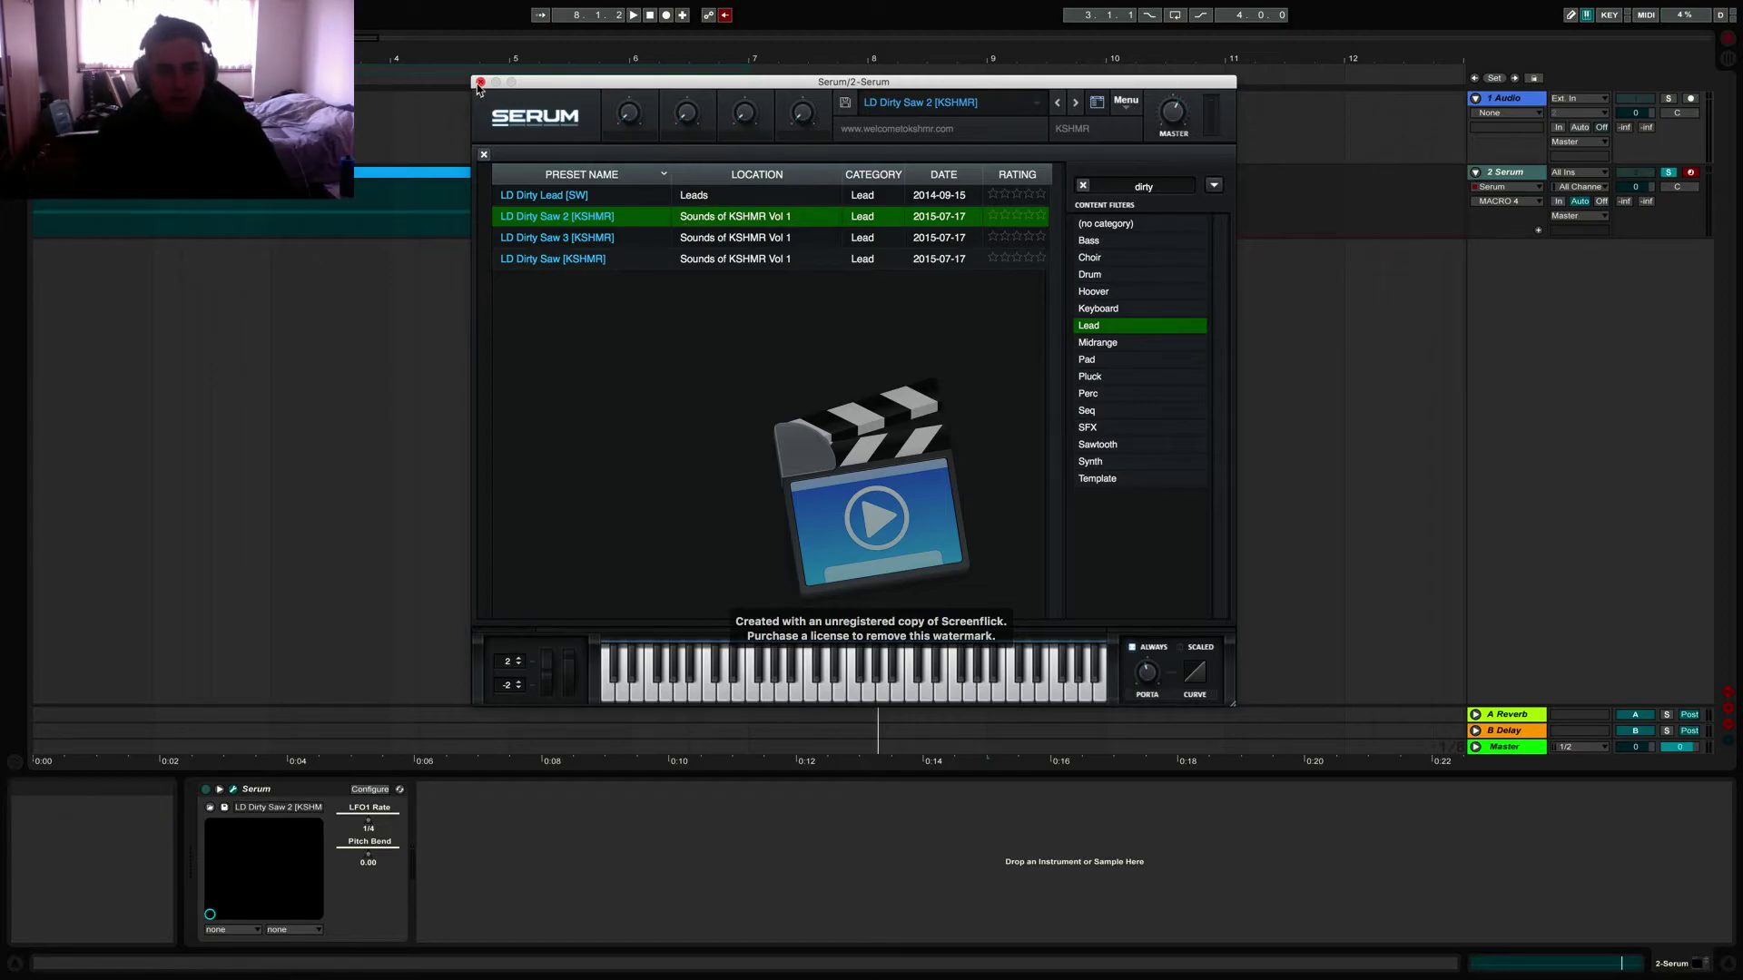
Step: Close the preset browser and set the pitch-bend range to +12 and -12 semitones
click(1100, 106)
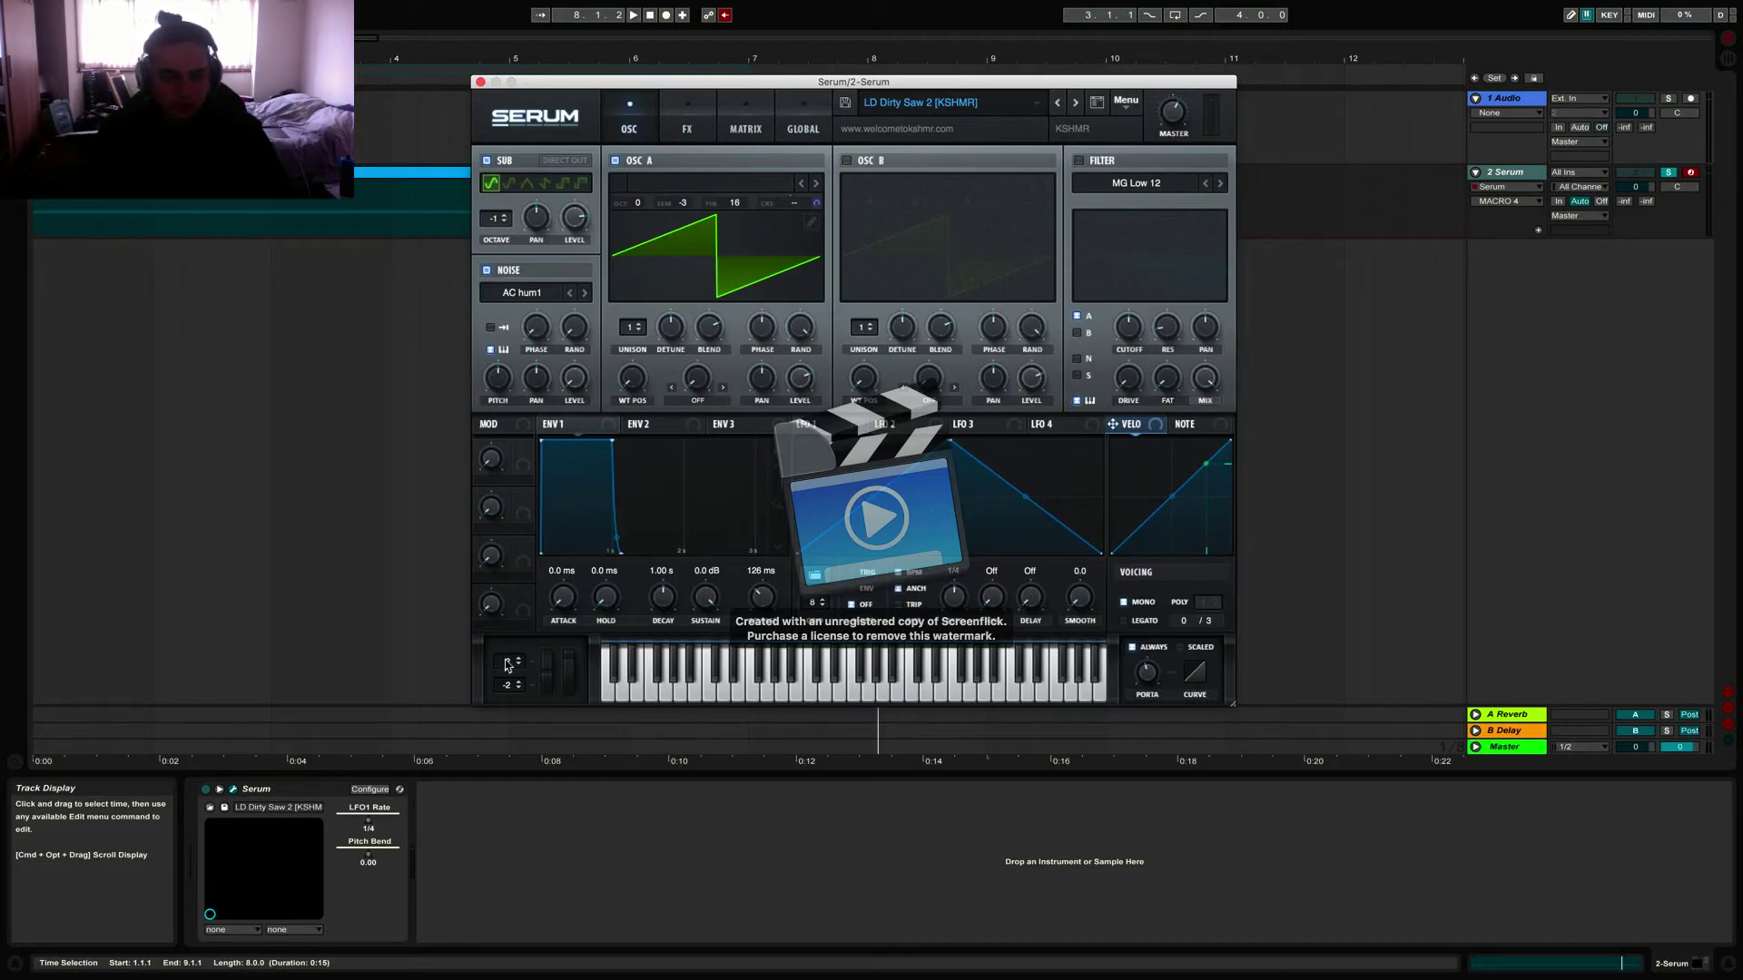
scroll(507, 656, up, 2)
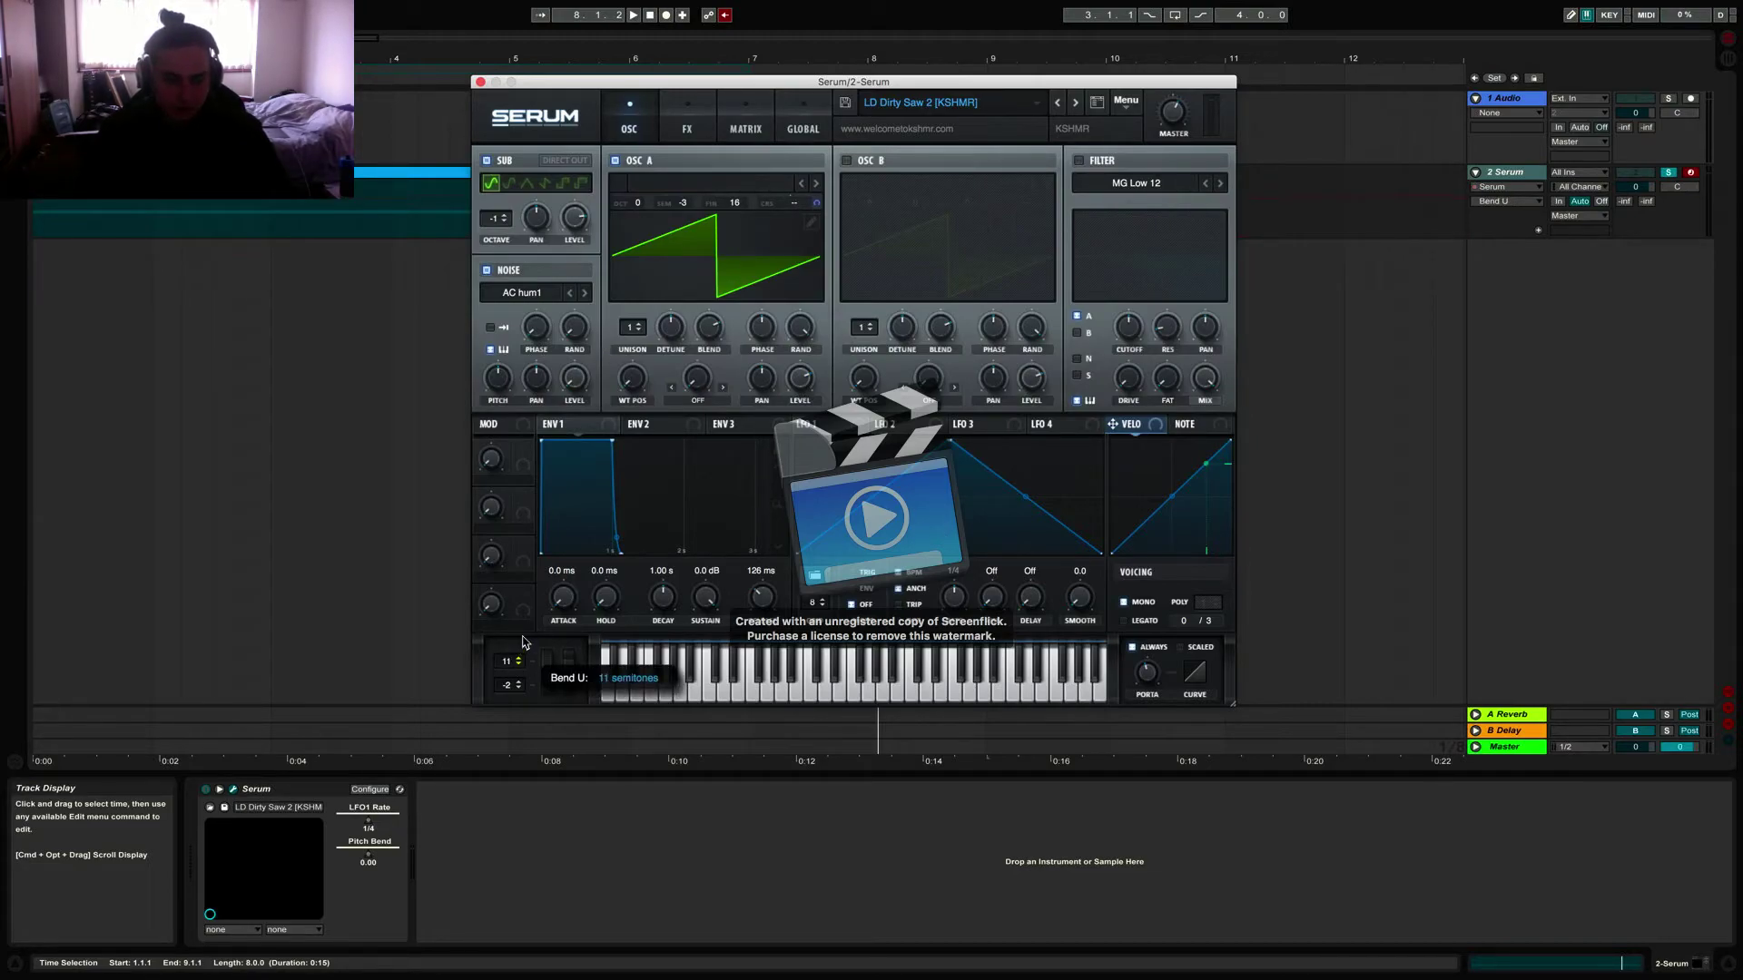
scroll(521, 643, up, 1)
drag(508, 690, 509, 733)
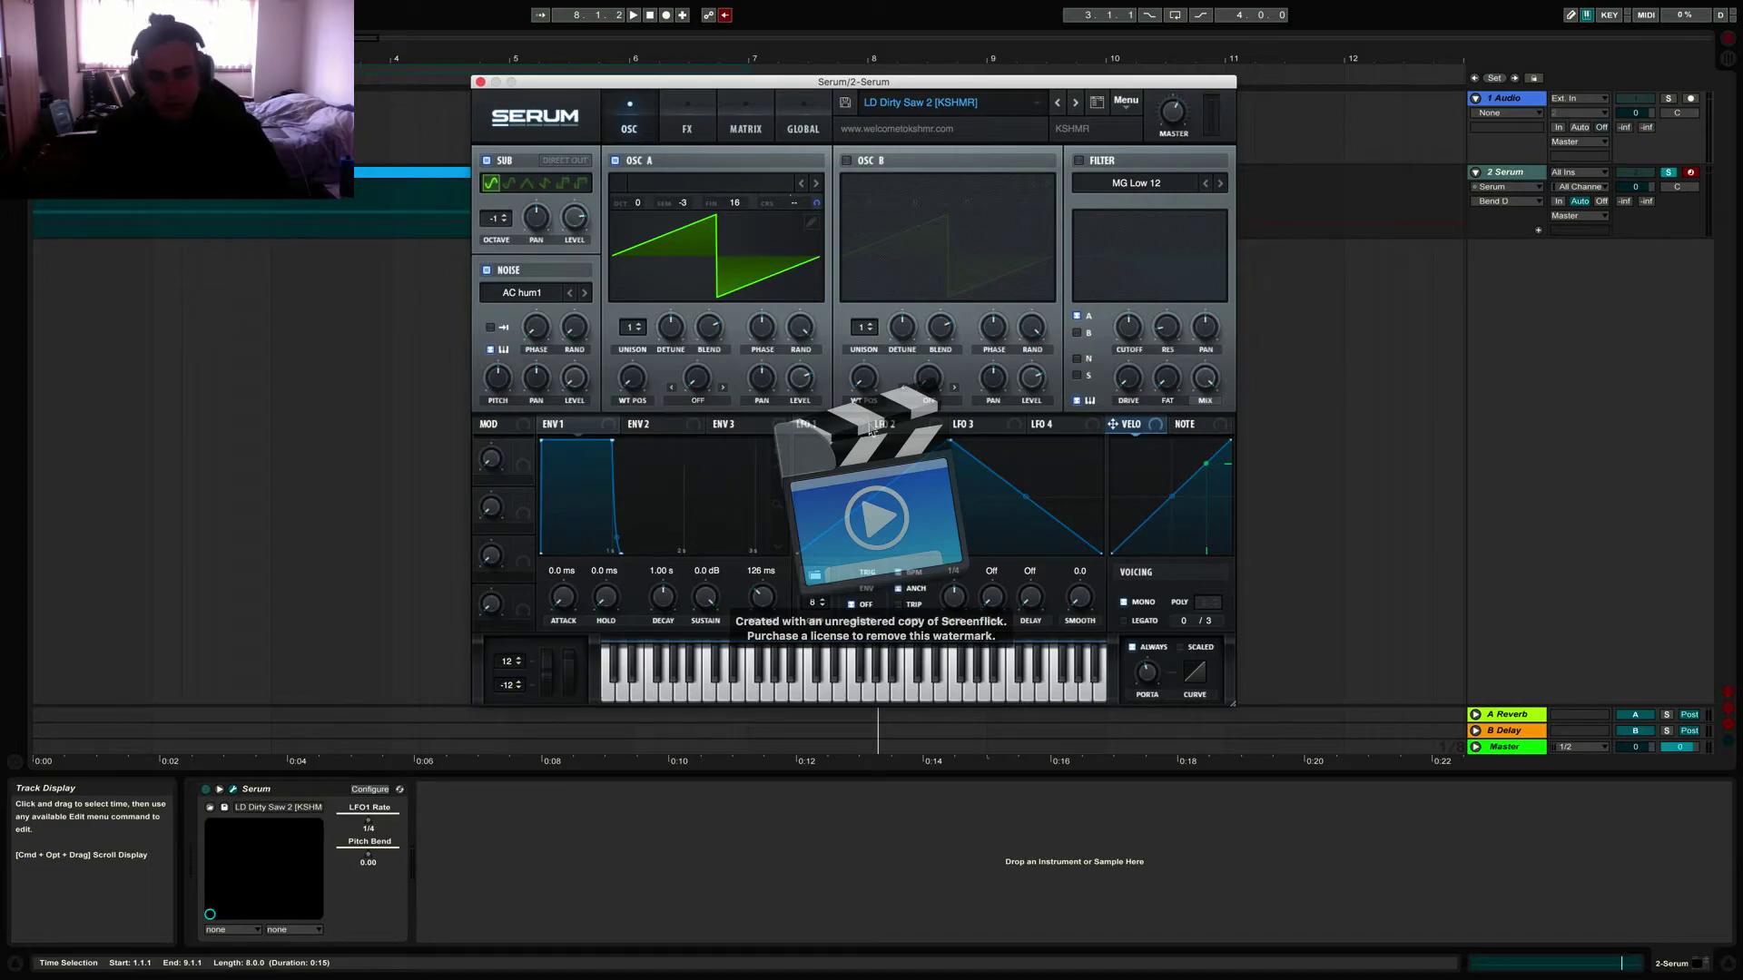
Step: Switch on the filter and lower its cutoff to about 373 Hz
click(1079, 161)
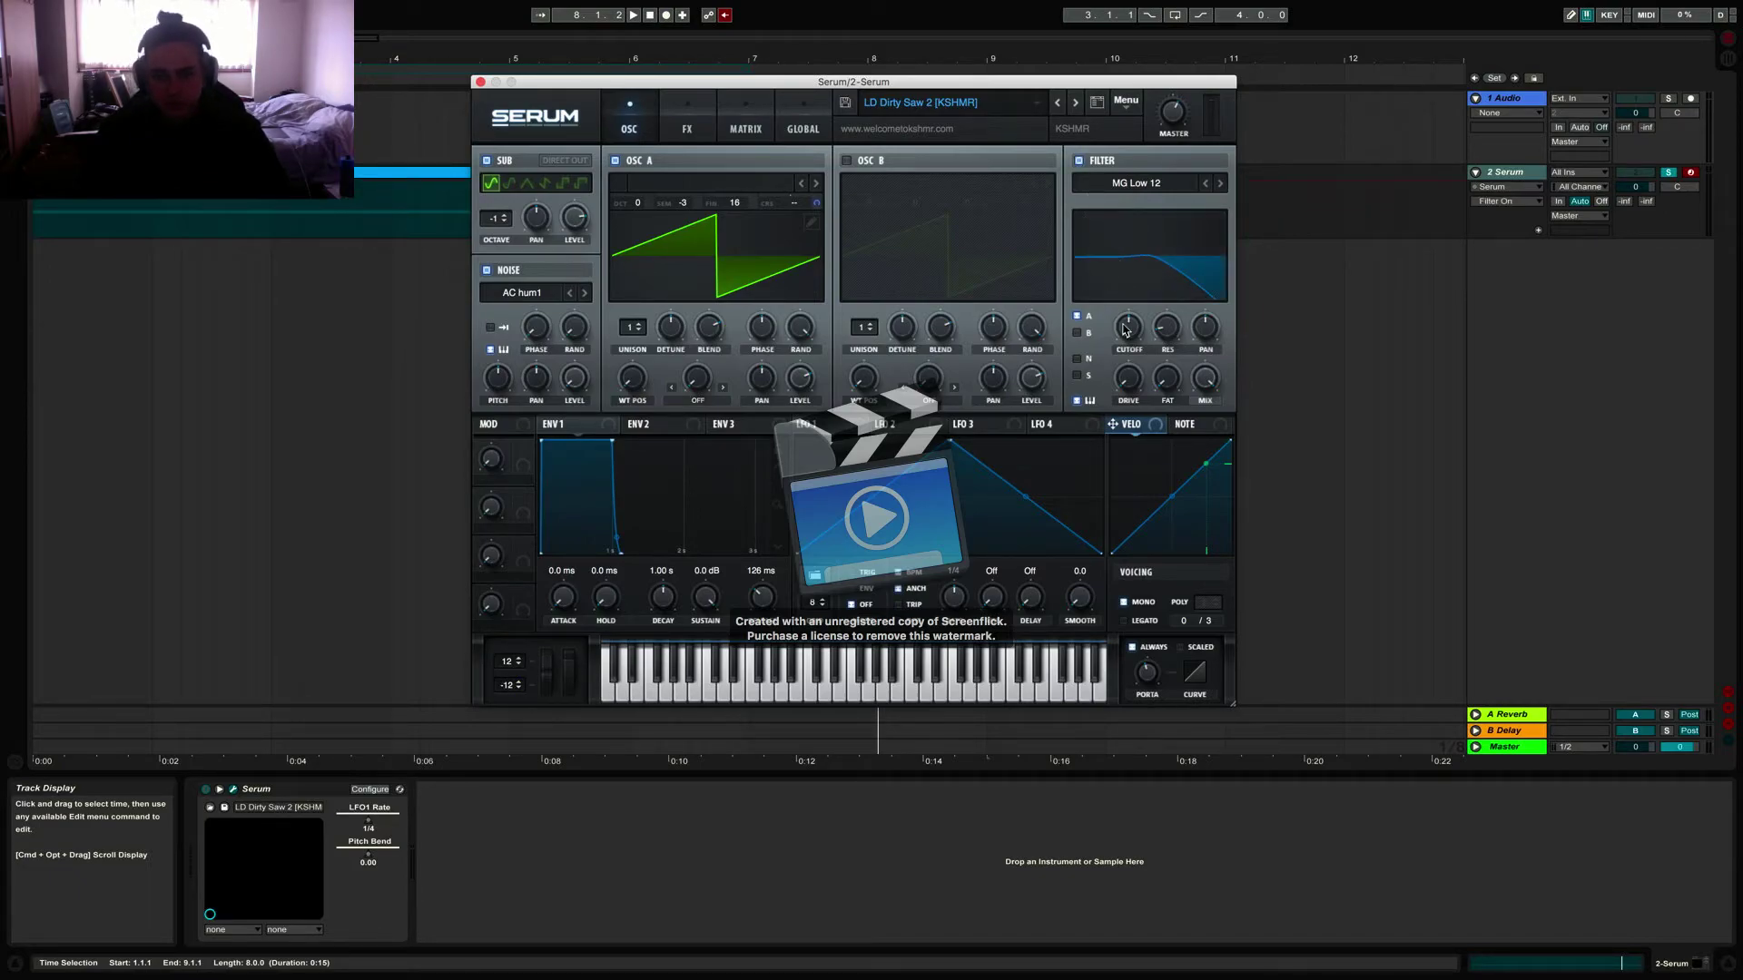
drag(1126, 329, 1115, 360)
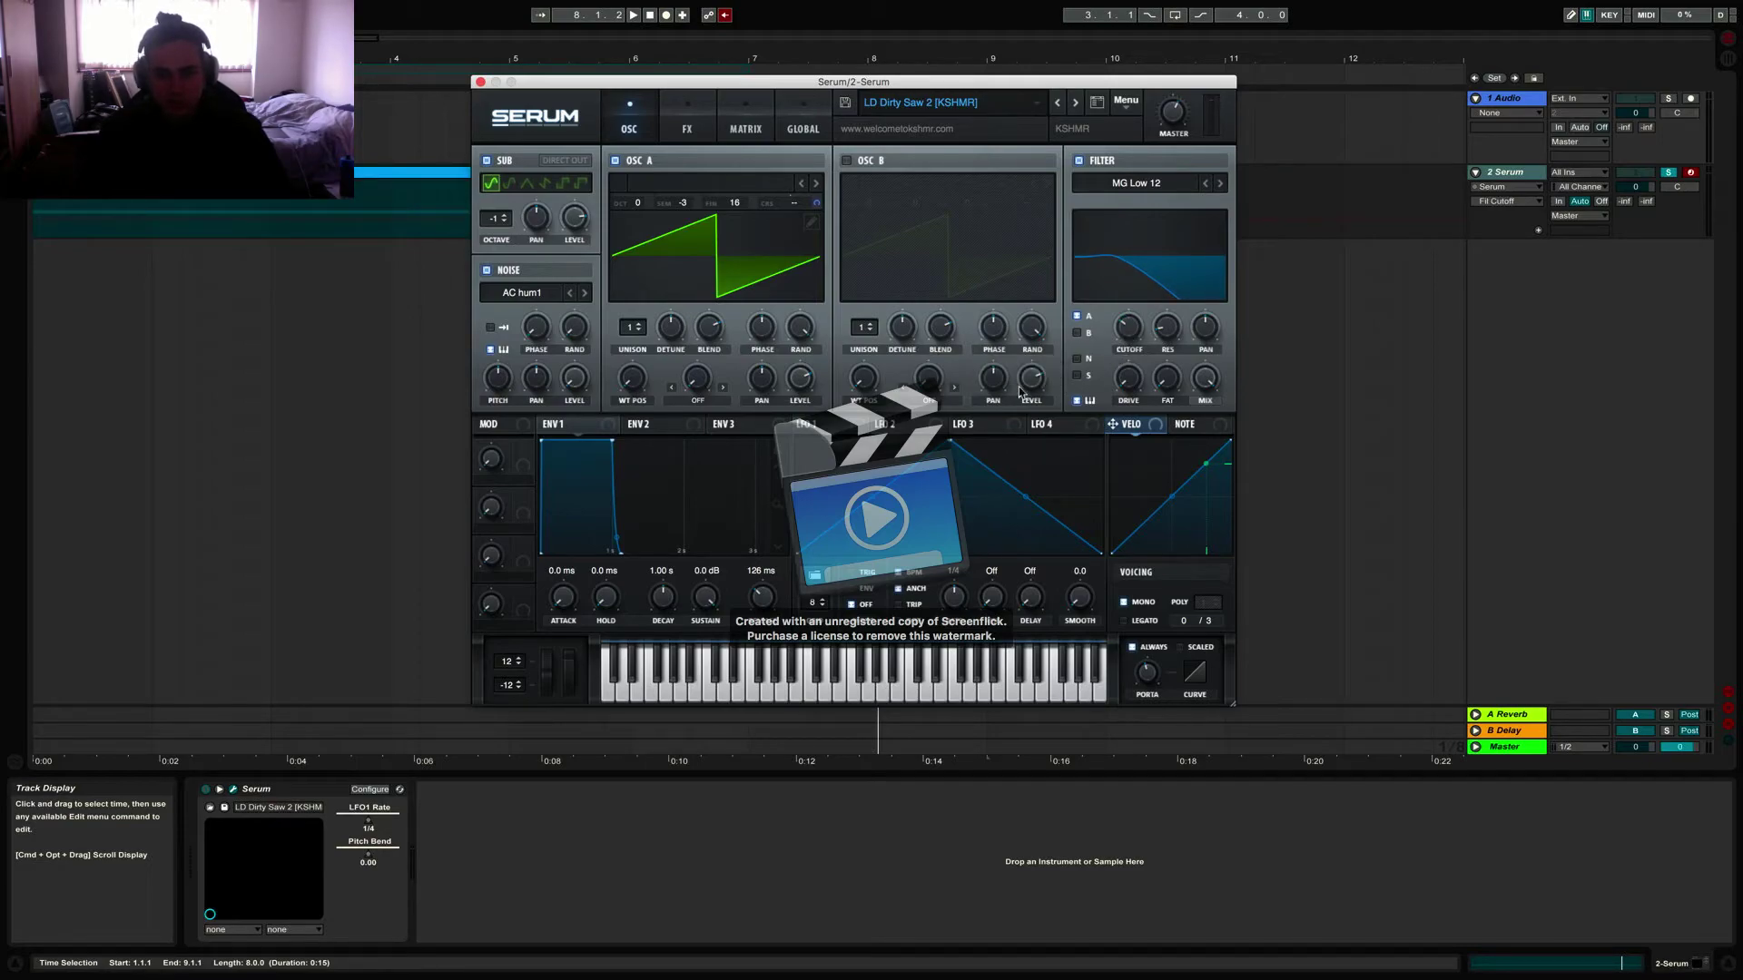
drag(860, 429, 1124, 329)
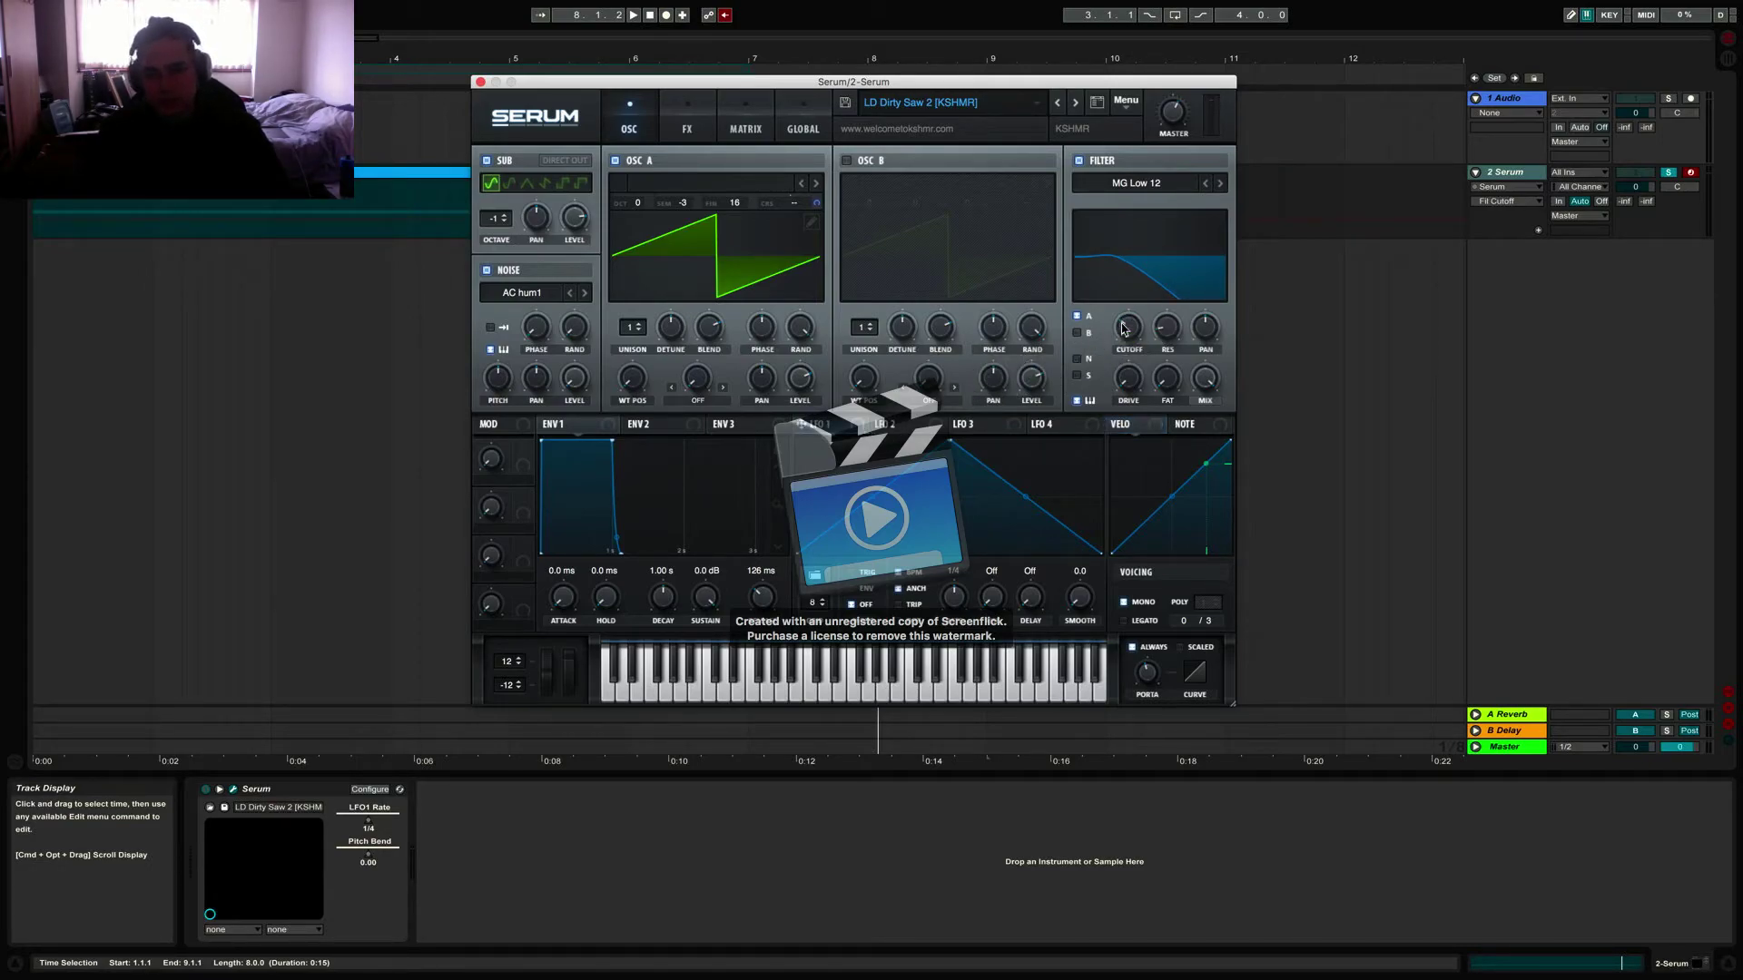
click(523, 70)
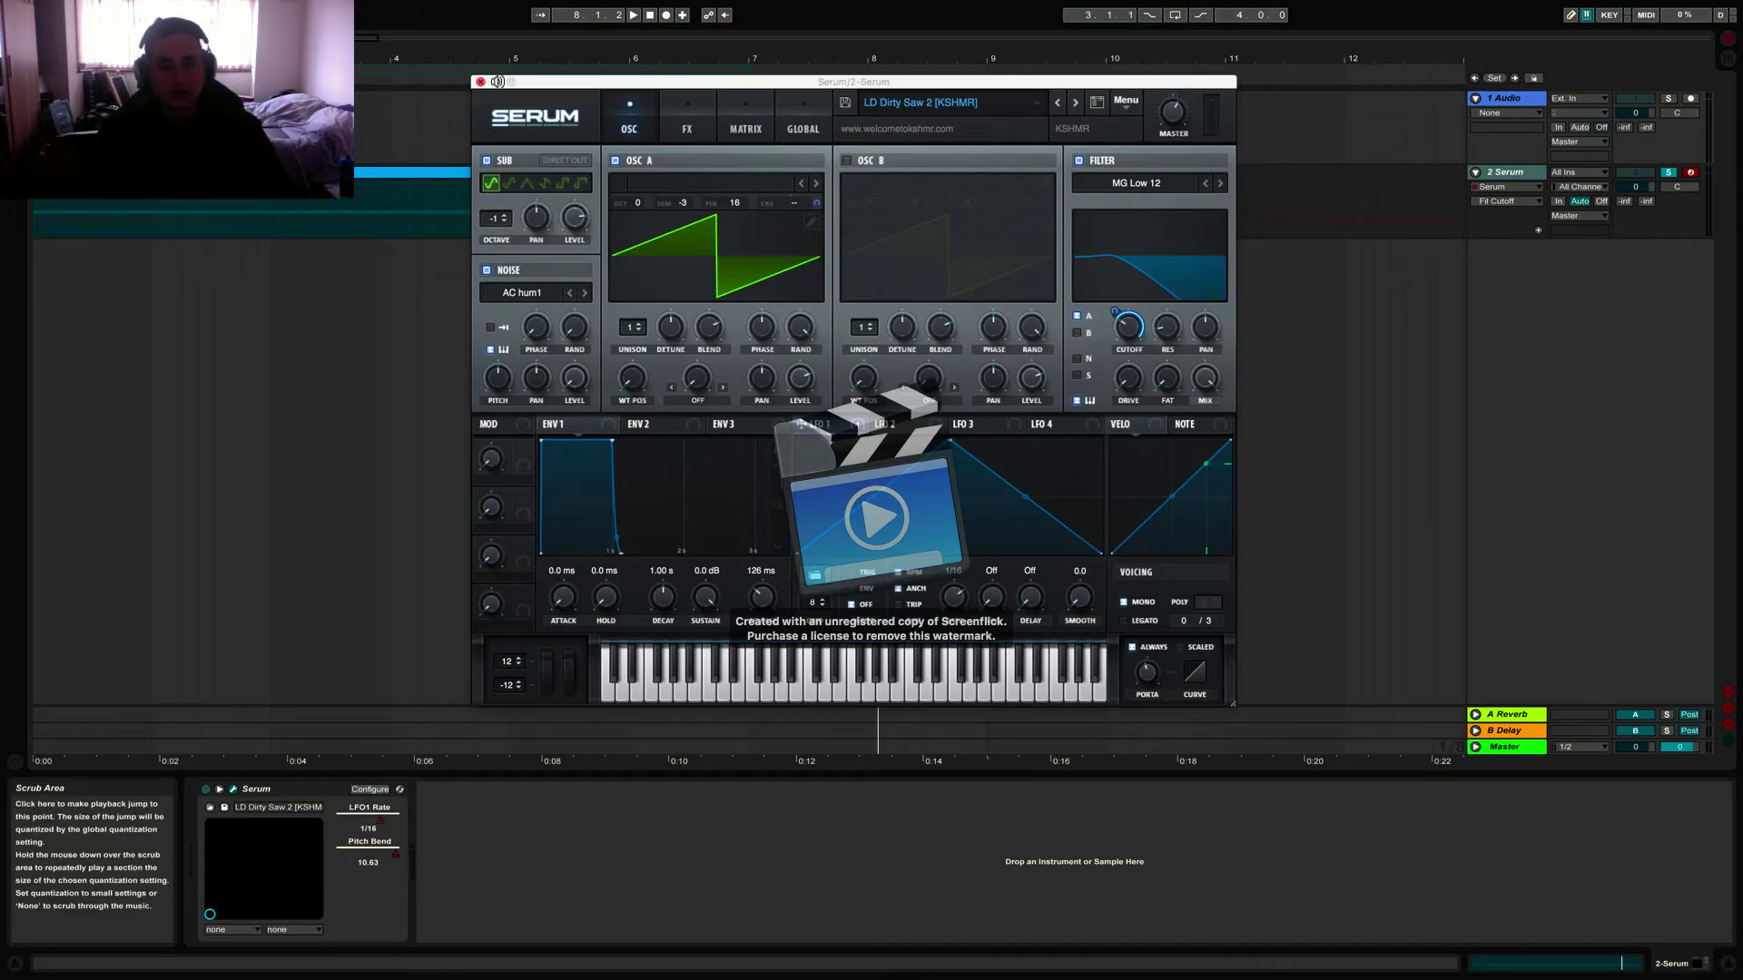
Step: Close Serum and play the uplifter with the new patch
click(479, 81)
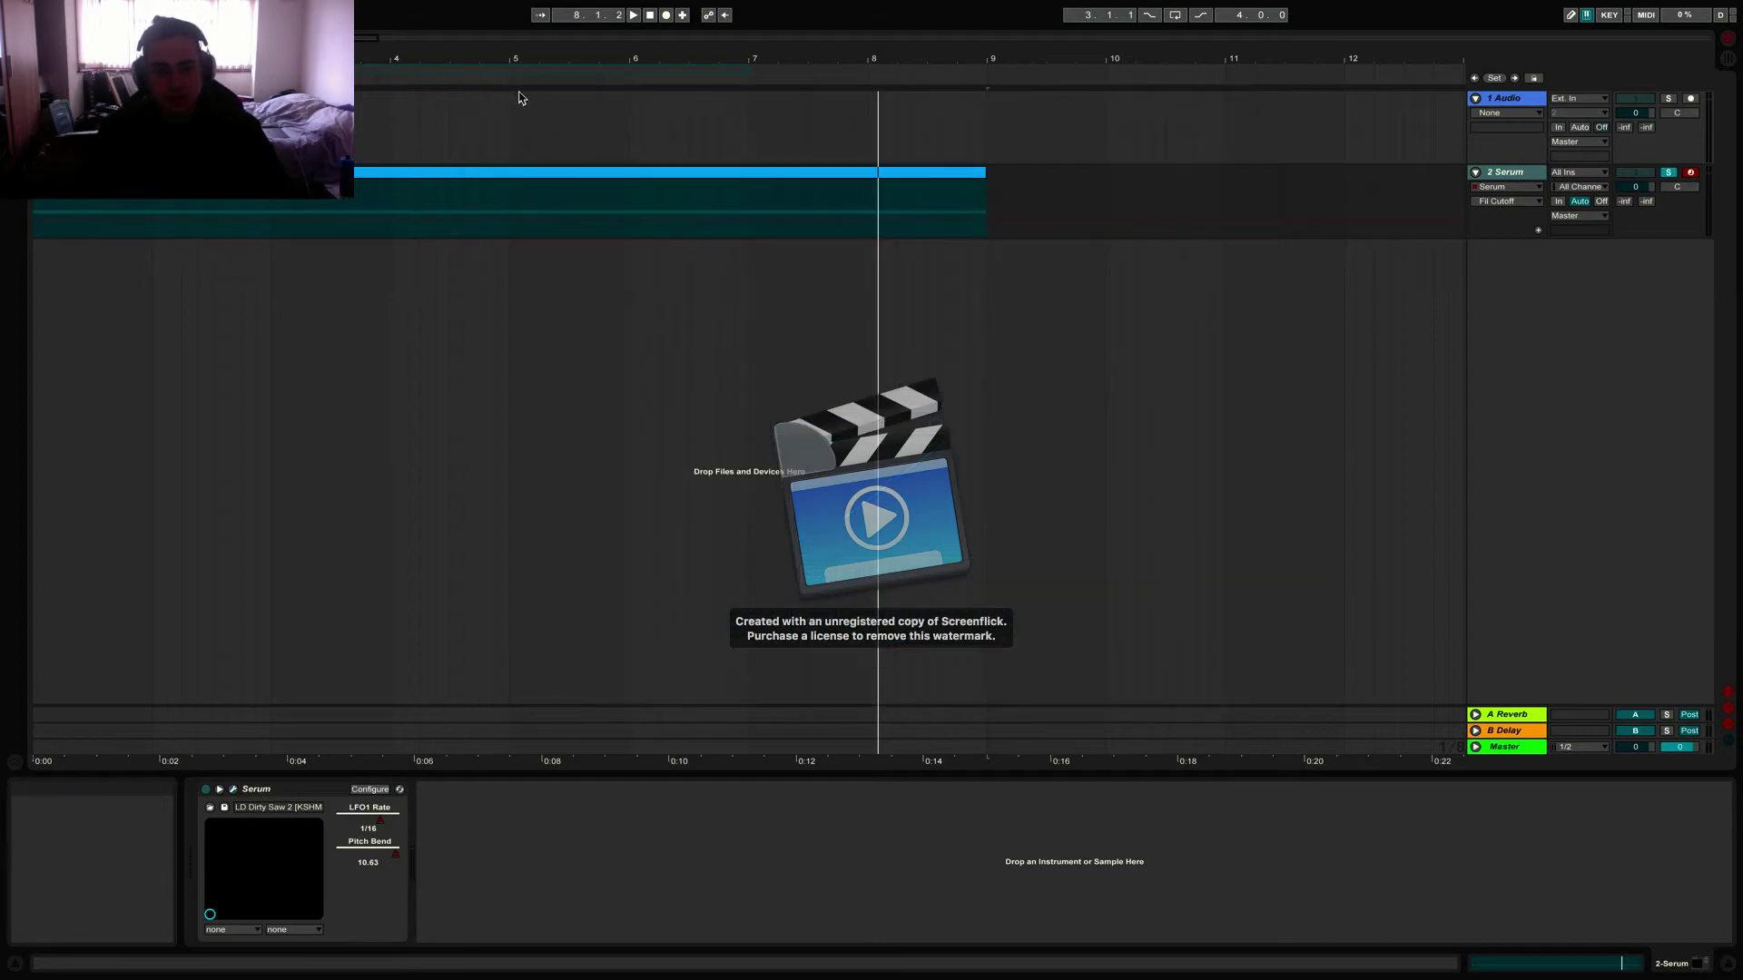
key(space)
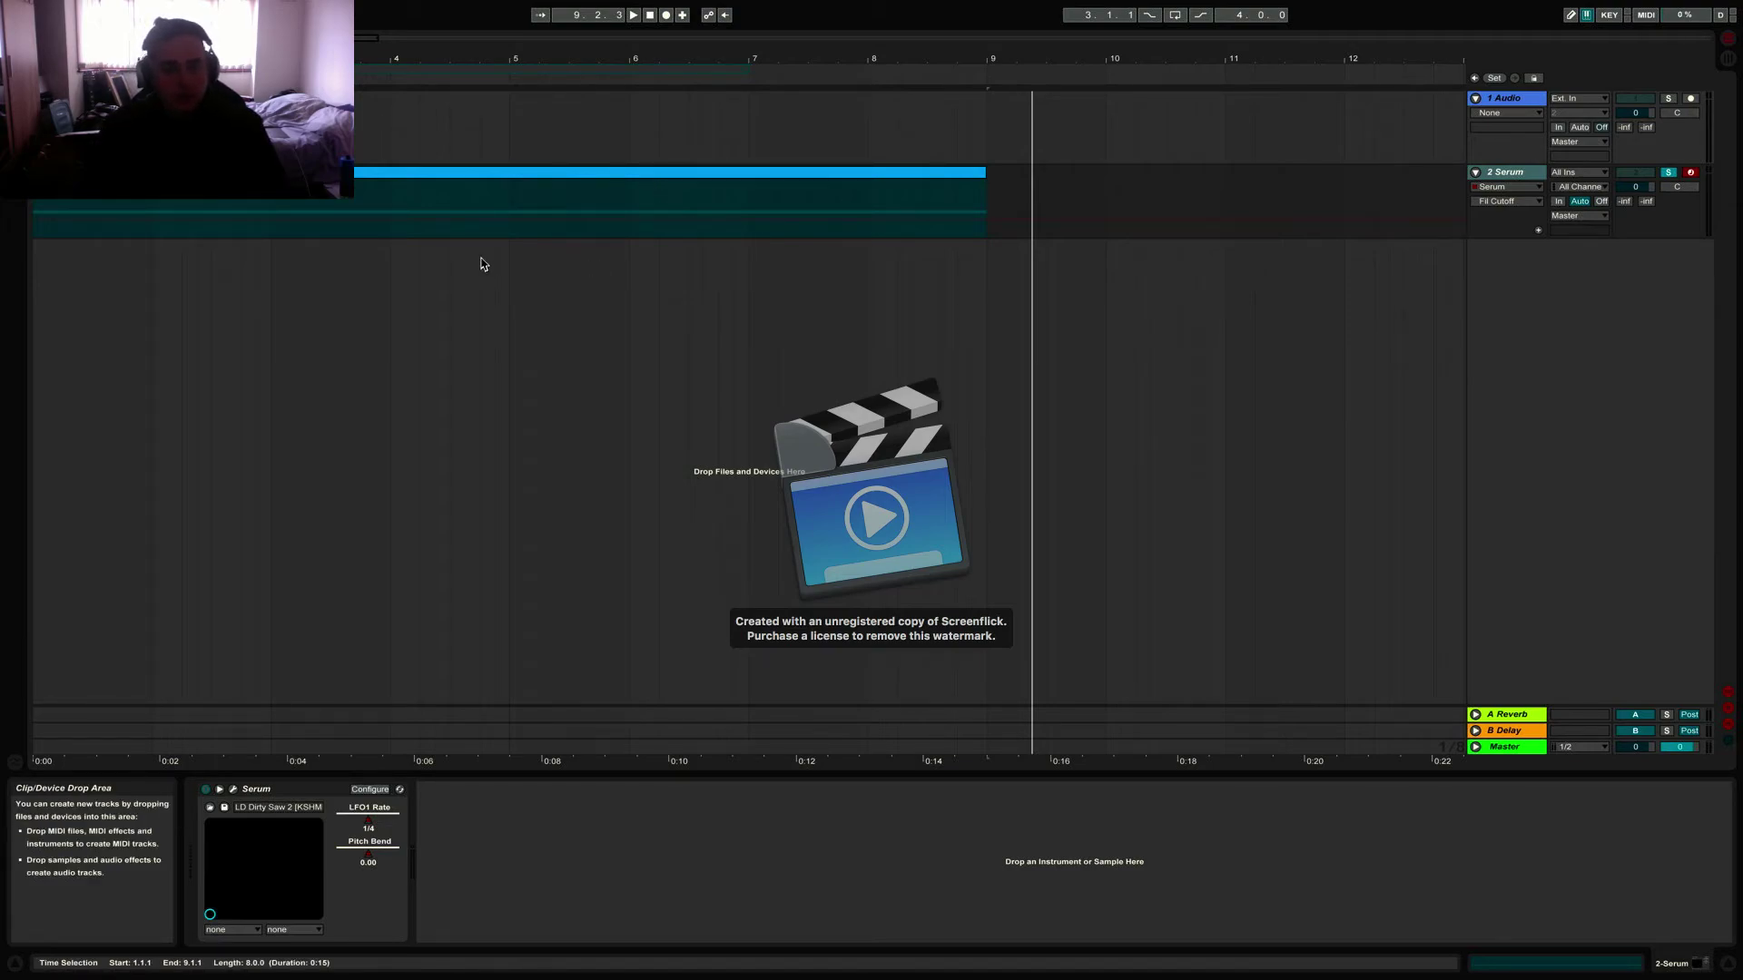
Step: Add Kickstart after Serum from the browser and audition its ducking at 100% mix
key(super+alt+b)
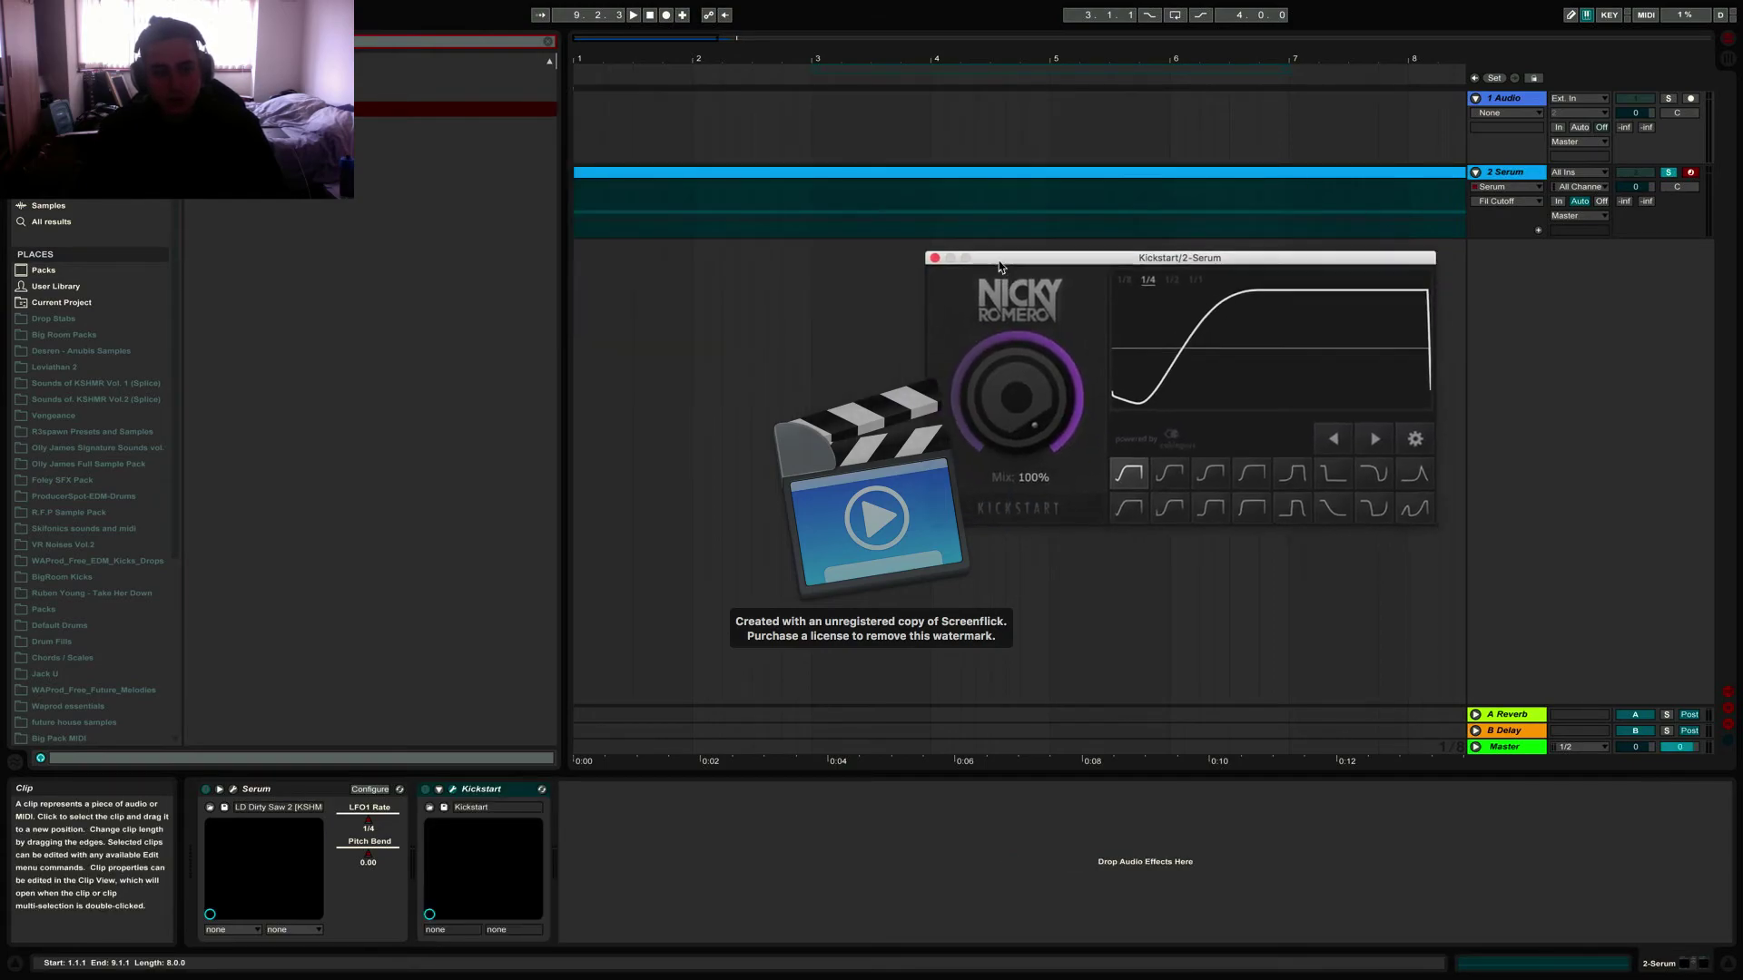
click(563, 247)
key(super+alt+b)
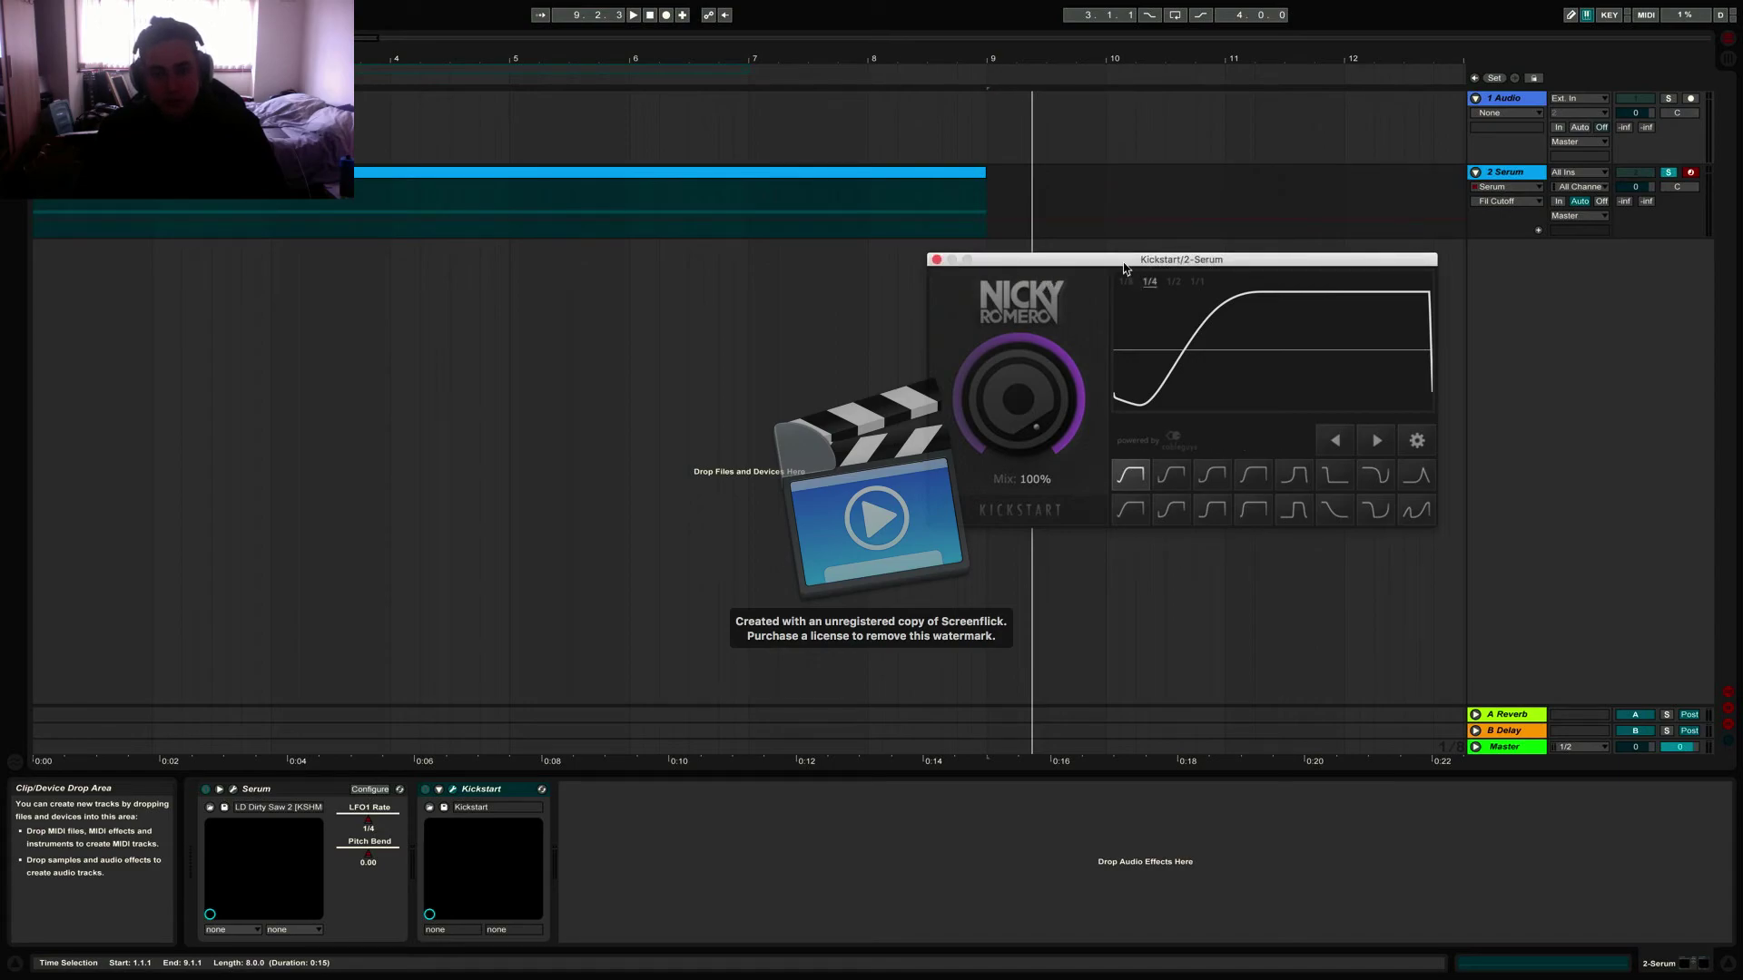
drag(1068, 261, 277, 100)
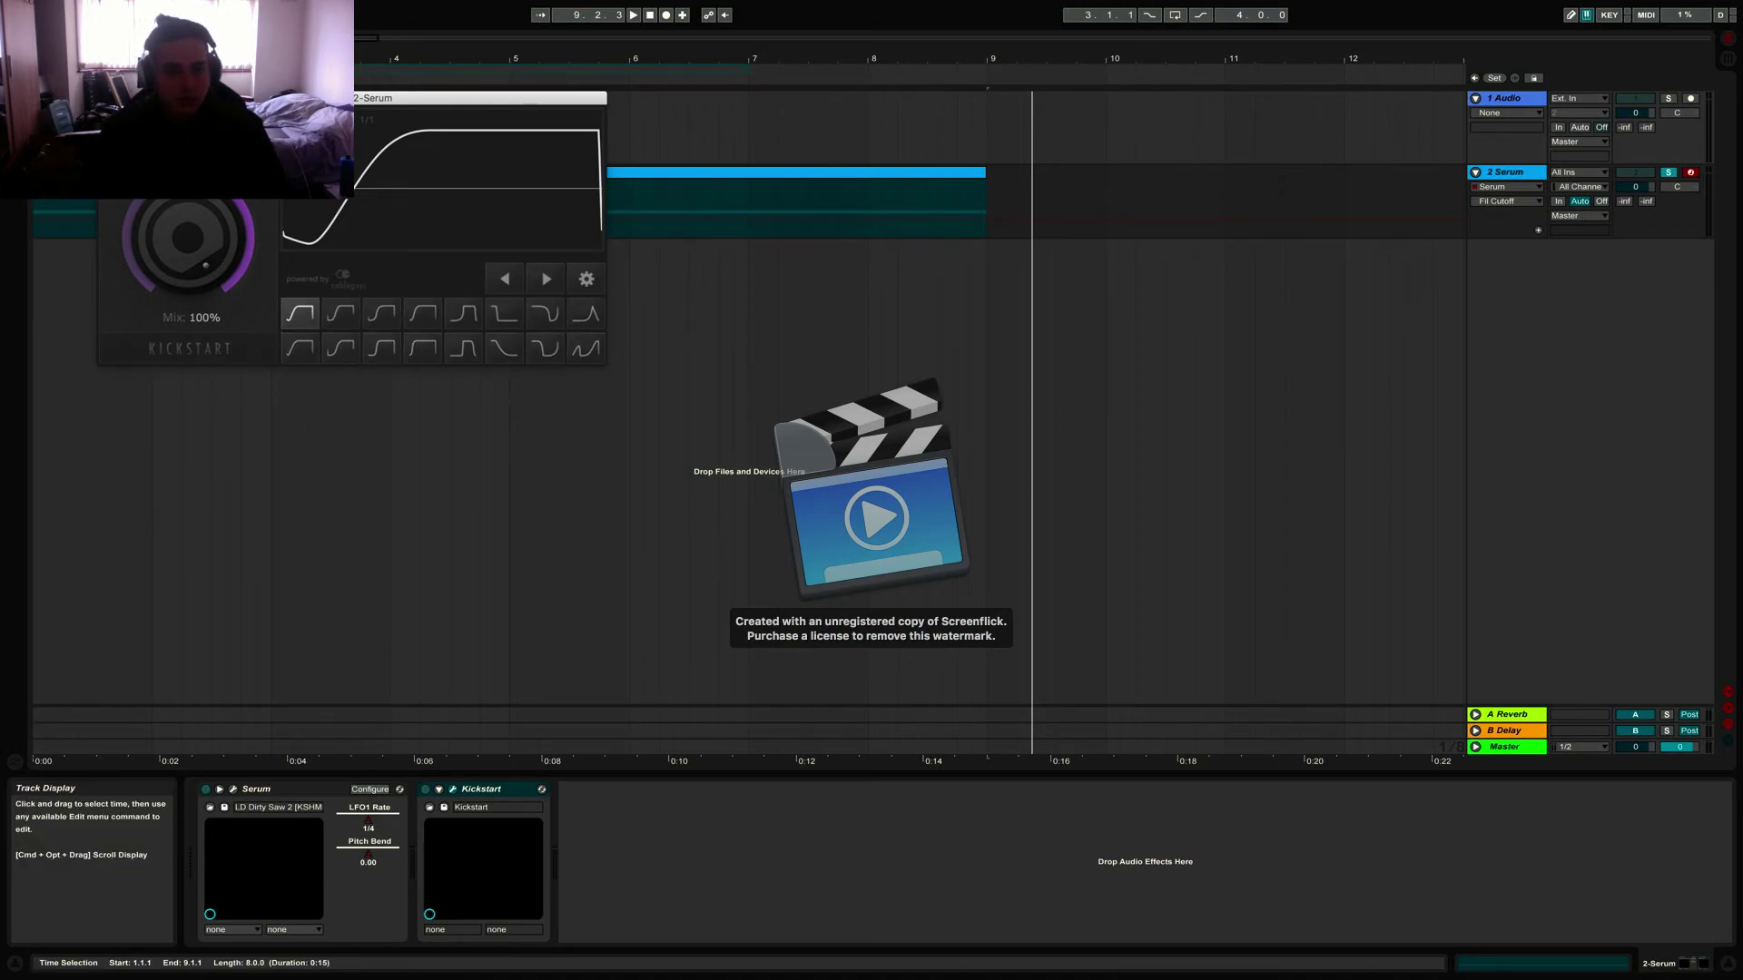
drag(262, 99, 299, 262)
key(space)
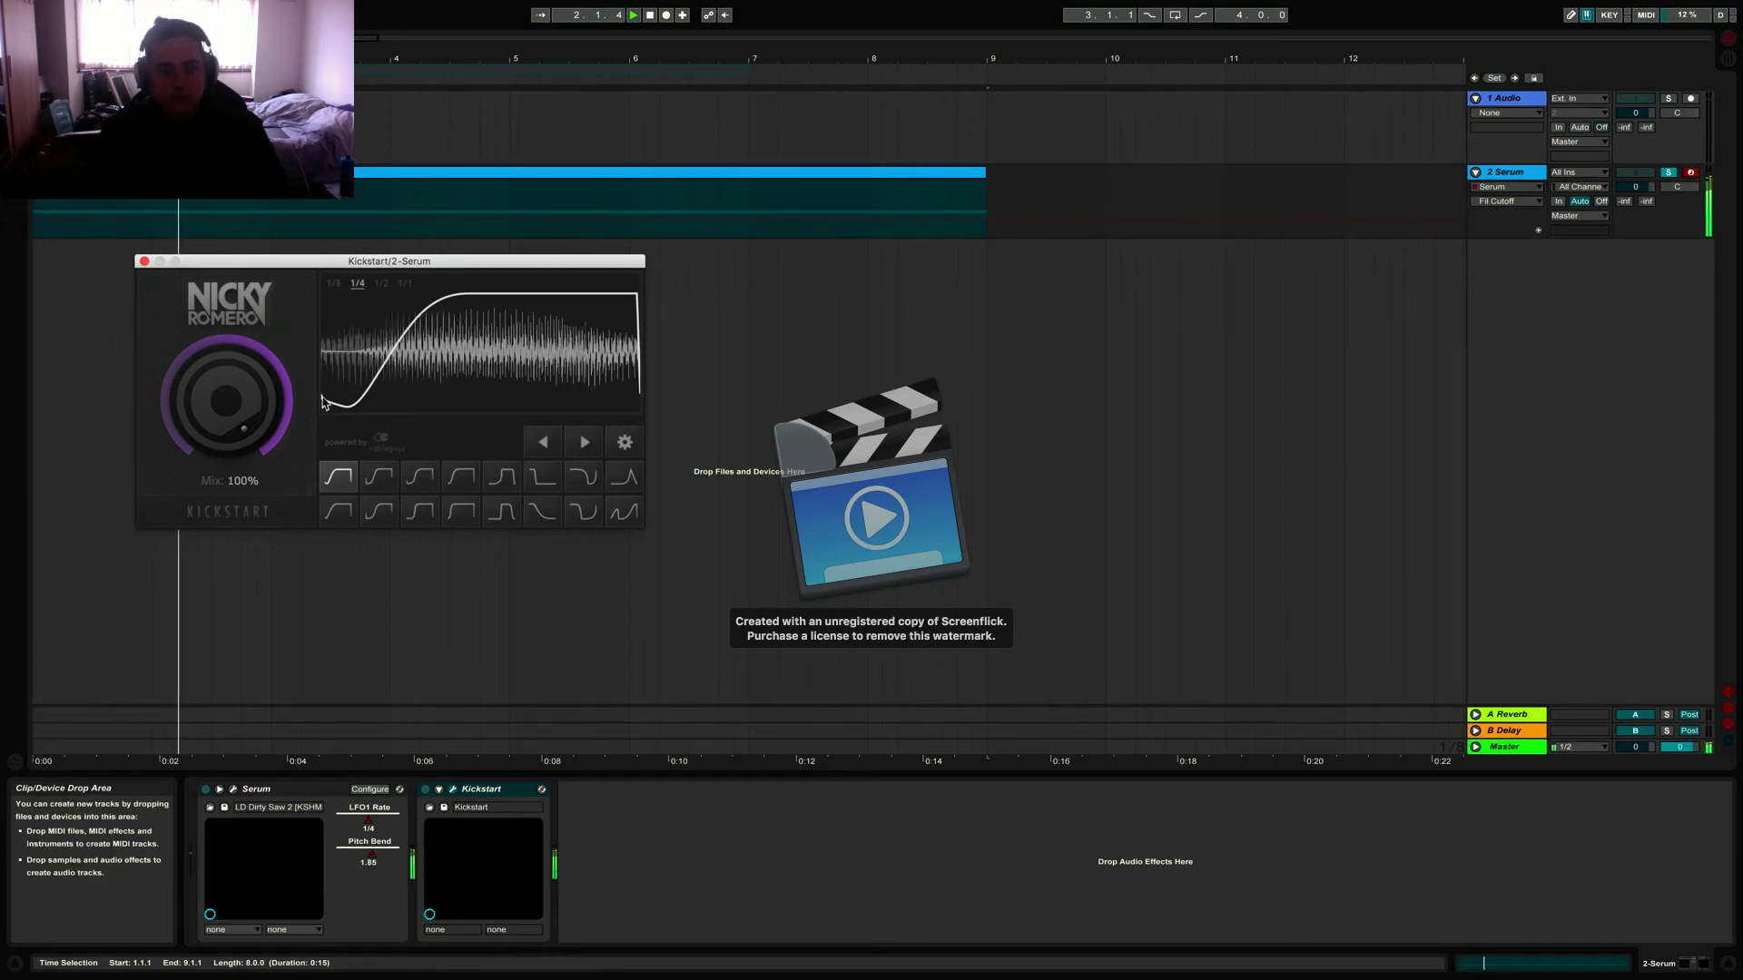
Step: Switch Kickstart to the Classic Chain ducking curve and audition it
key(space)
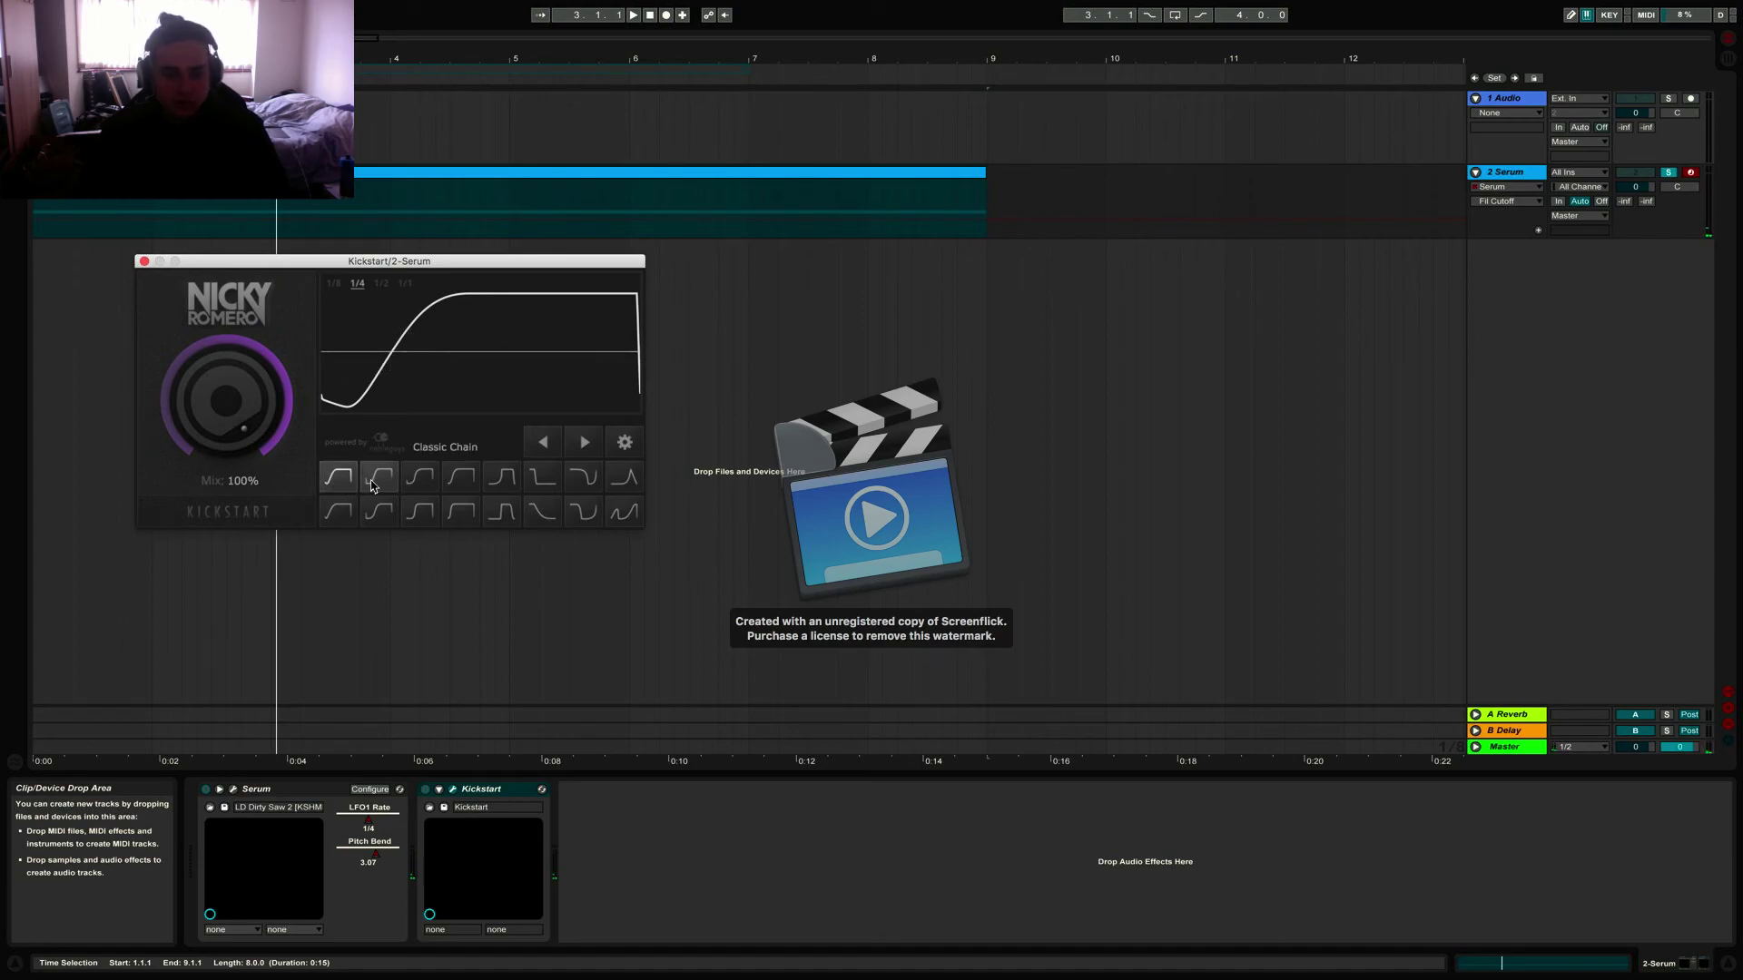
click(373, 484)
key(space)
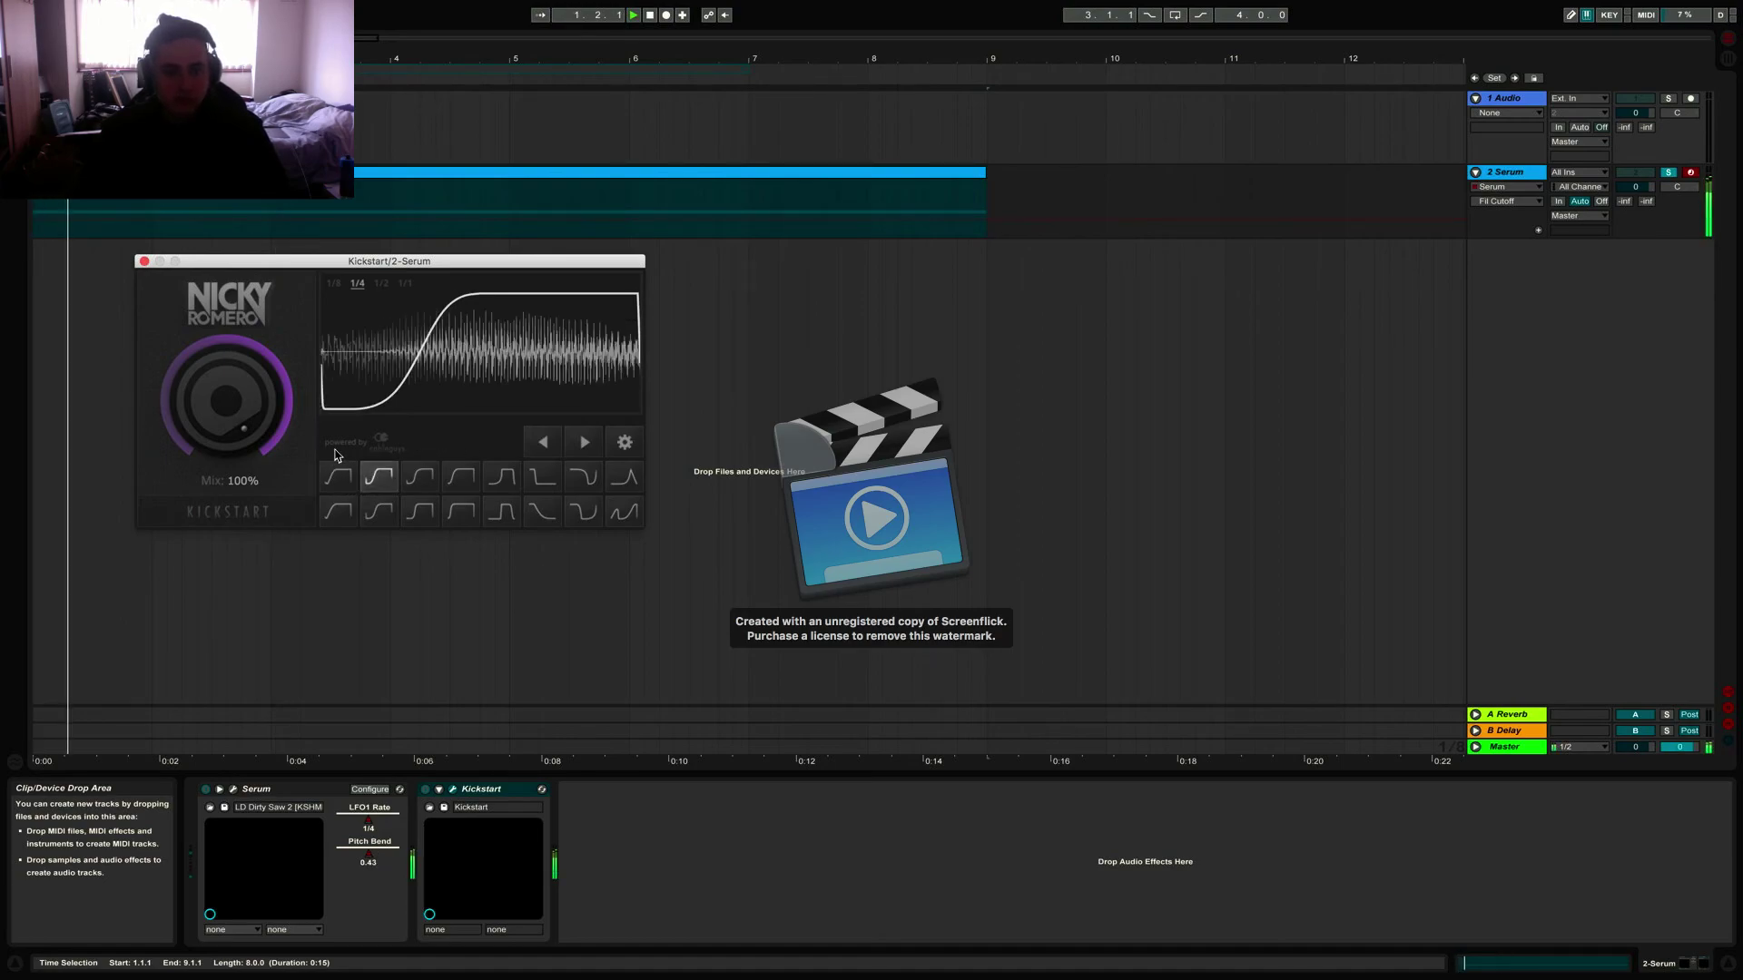
key(space)
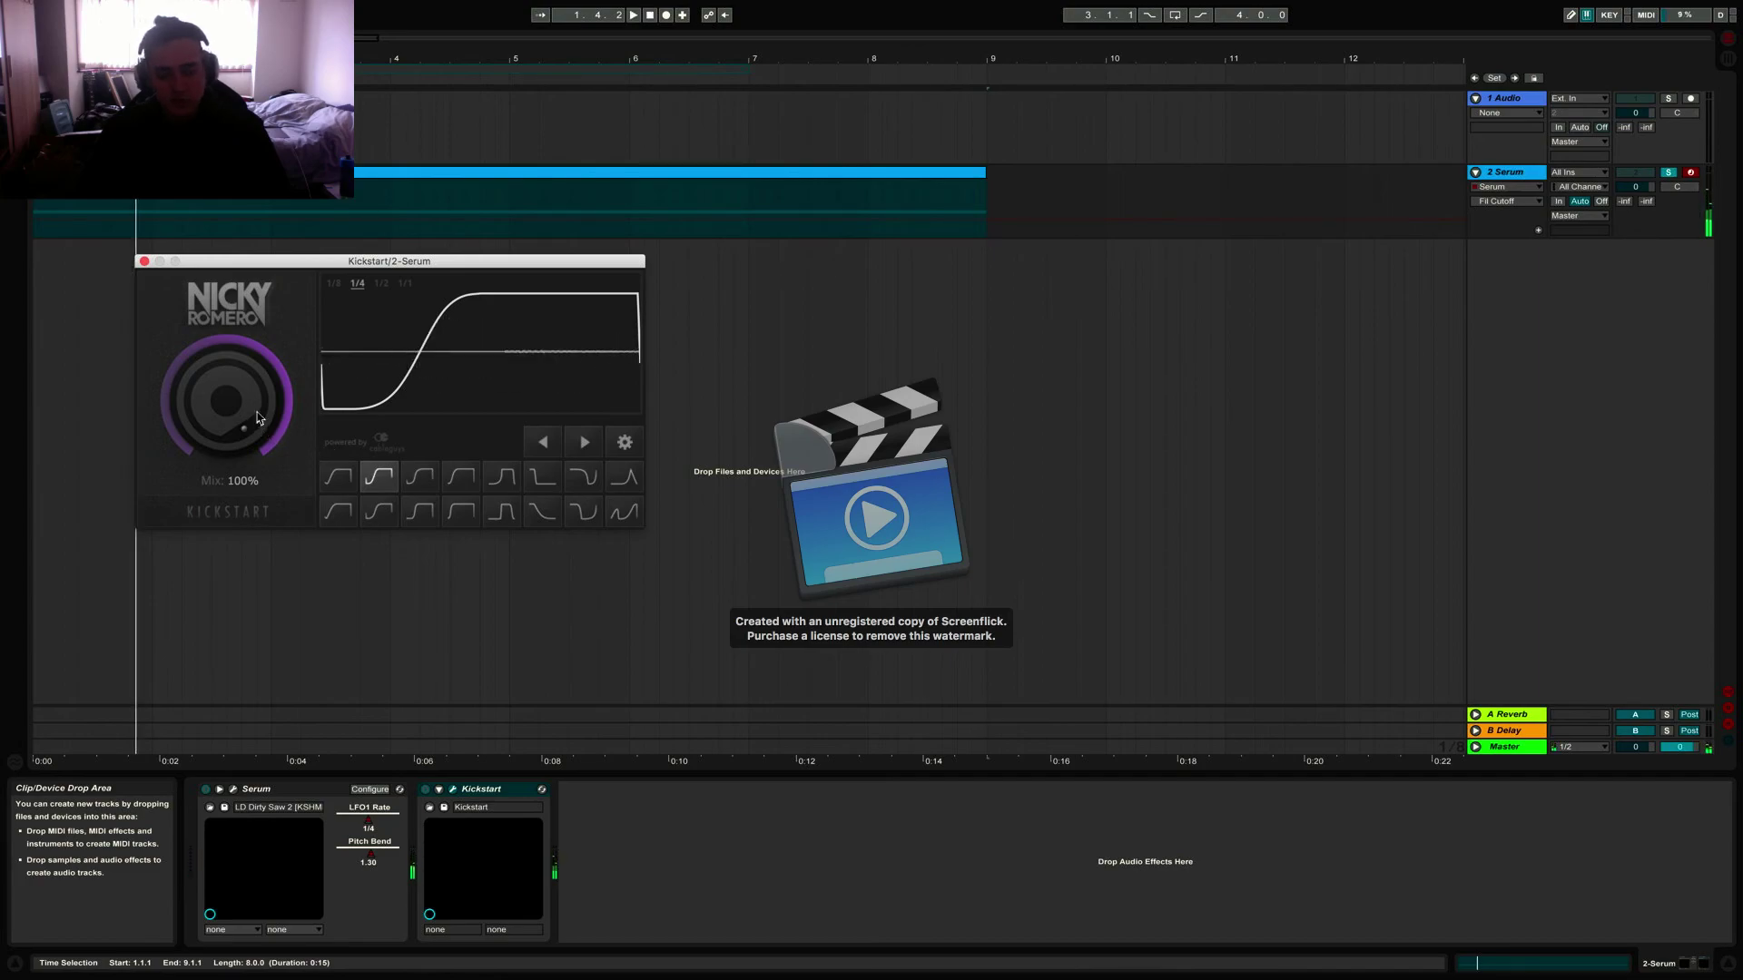
Step: Lower Kickstart's mix to 75%, audition the lighter ducking, and close its window
mouse_move(226, 399)
mouse_down()
mouse_move(226, 436)
mouse_move(226, 394)
mouse_up()
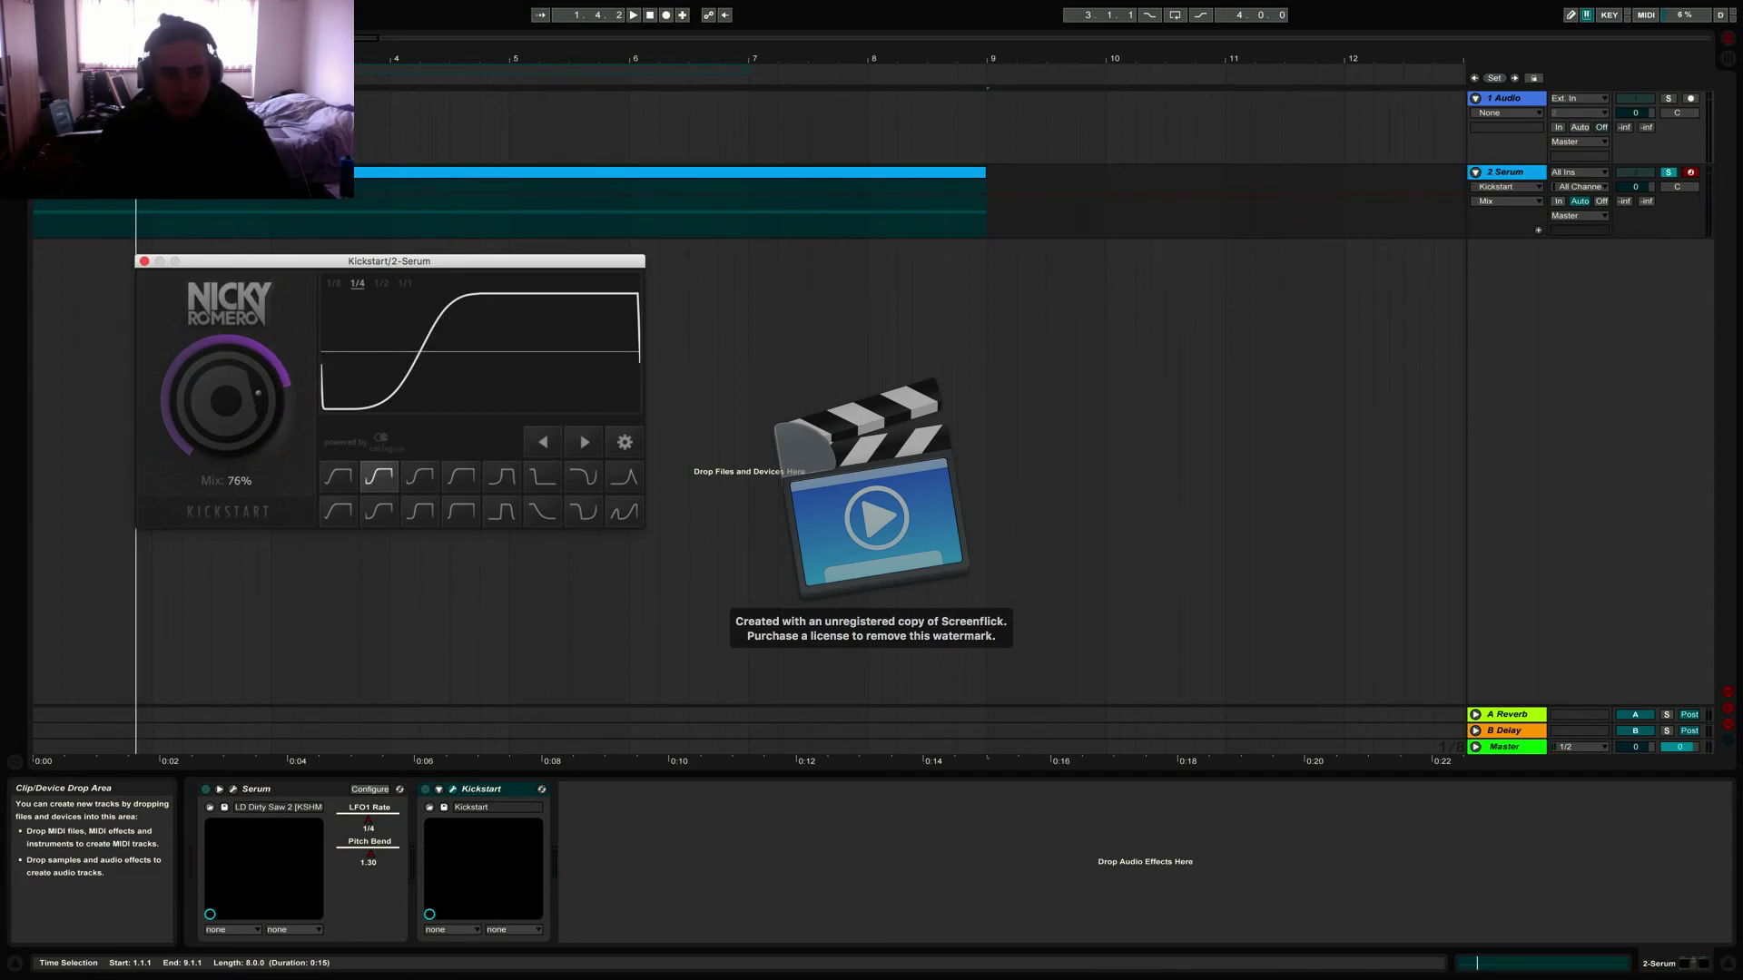
key(space)
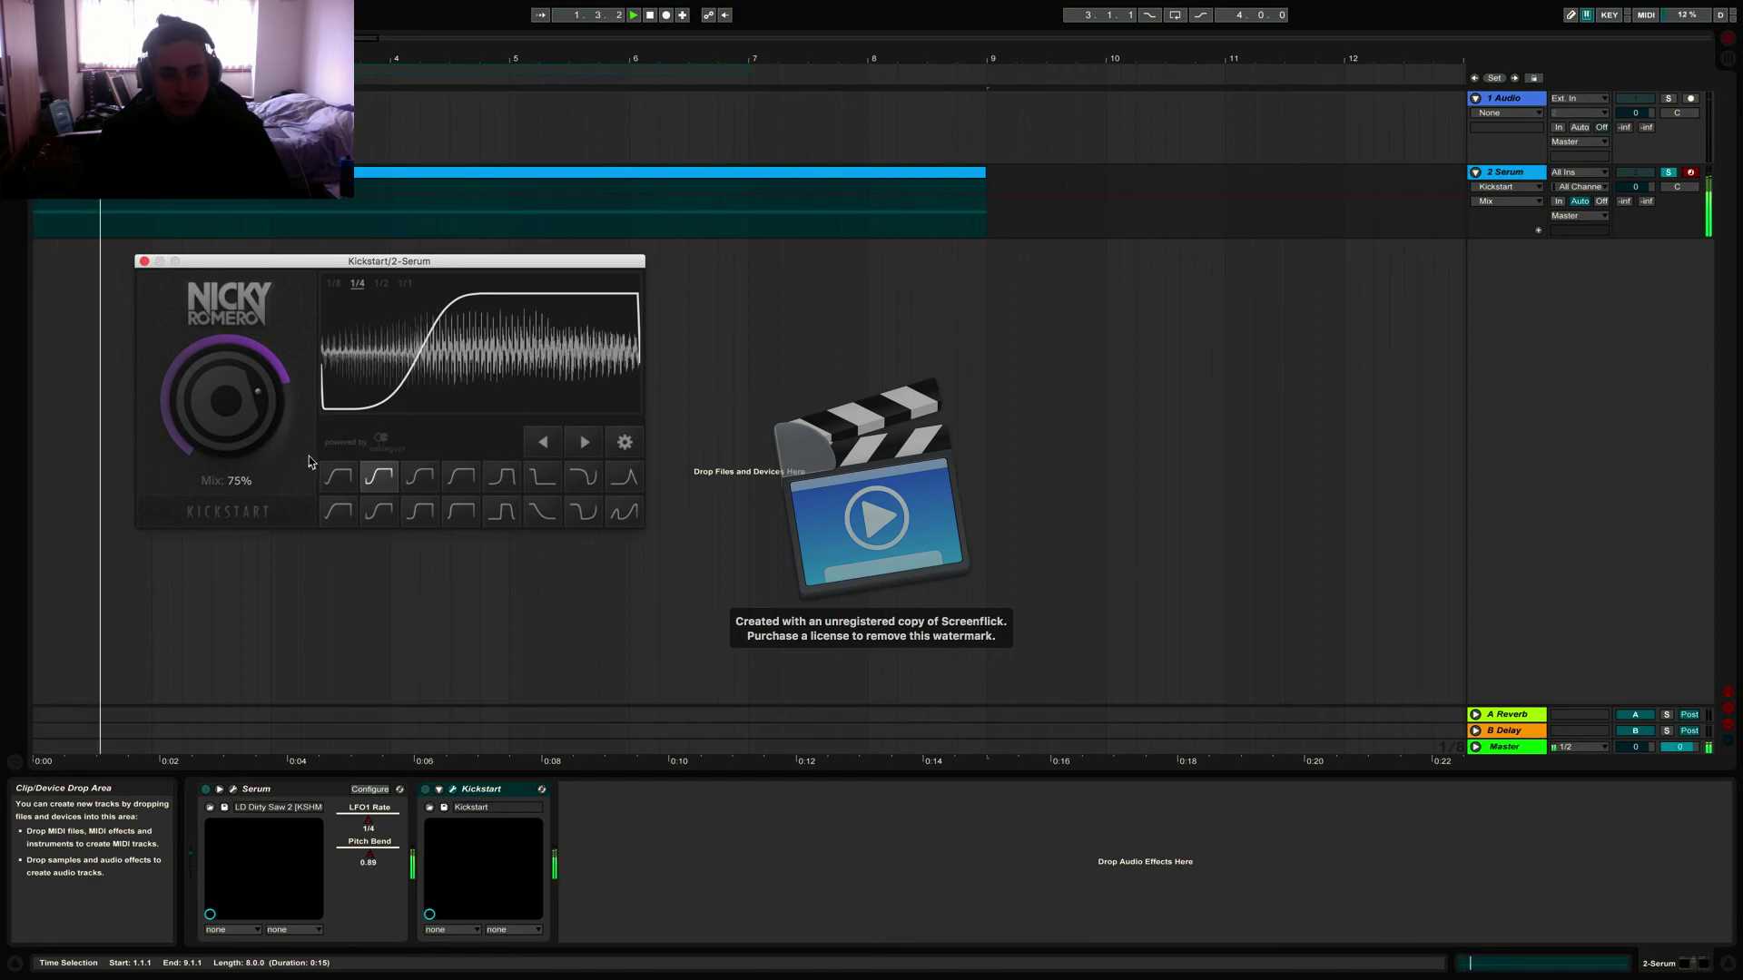
click(143, 262)
key(space)
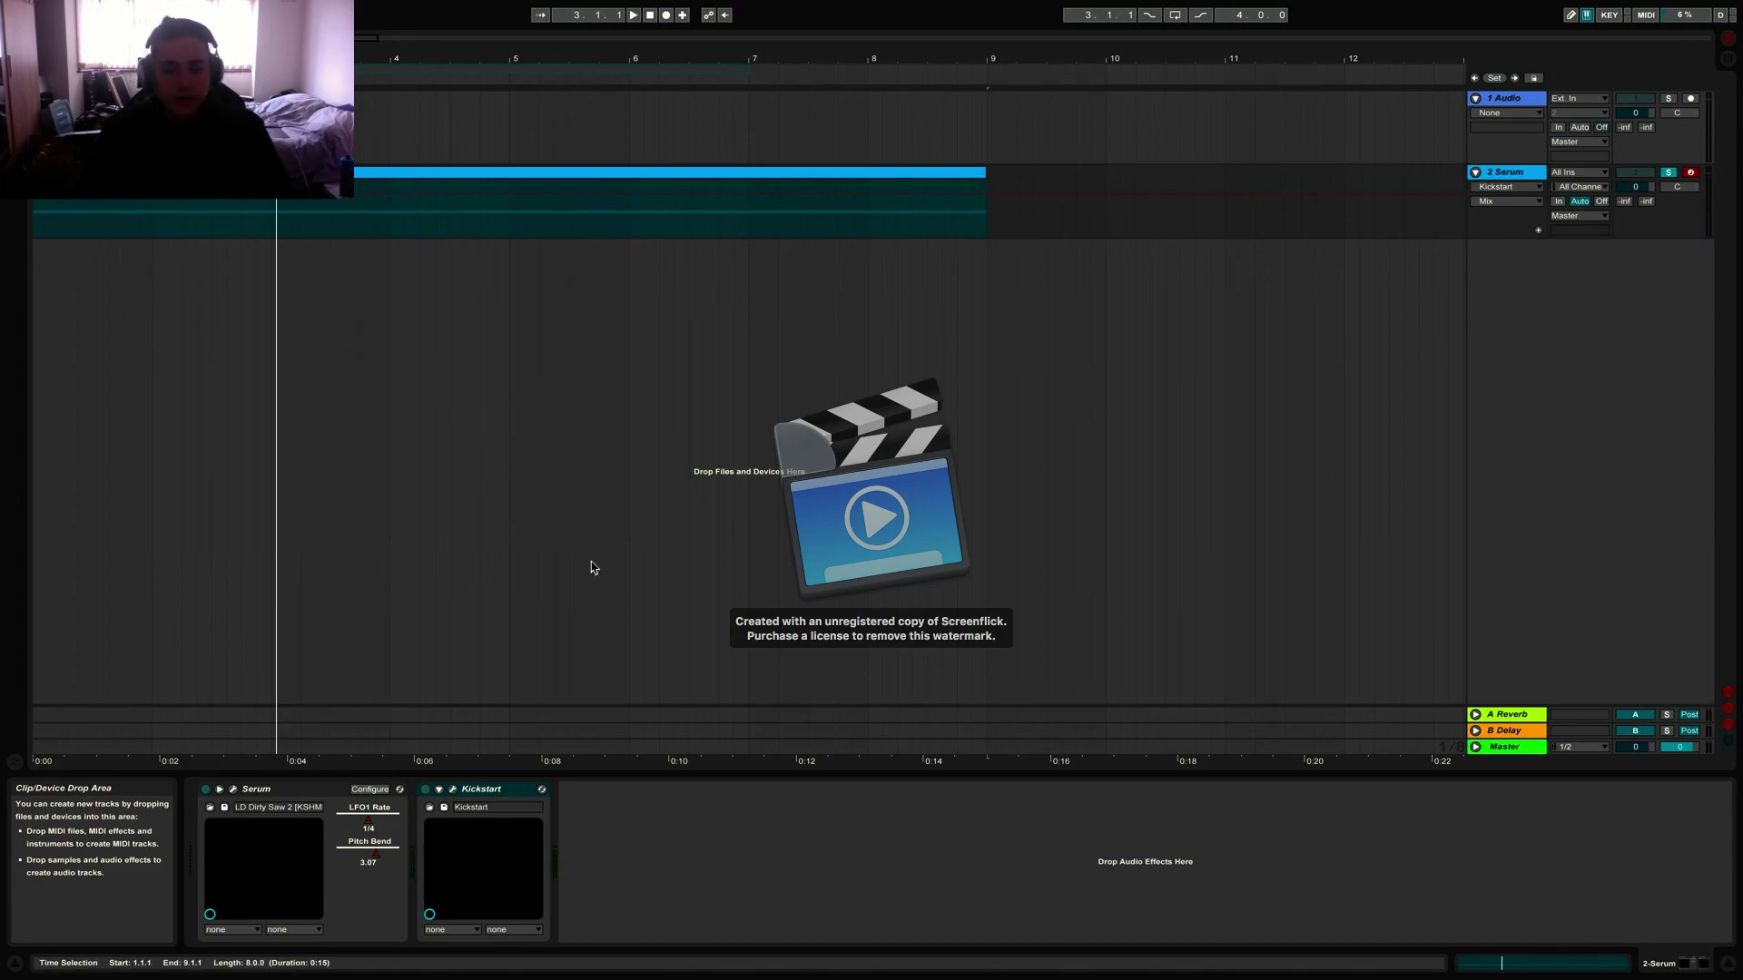
click(233, 788)
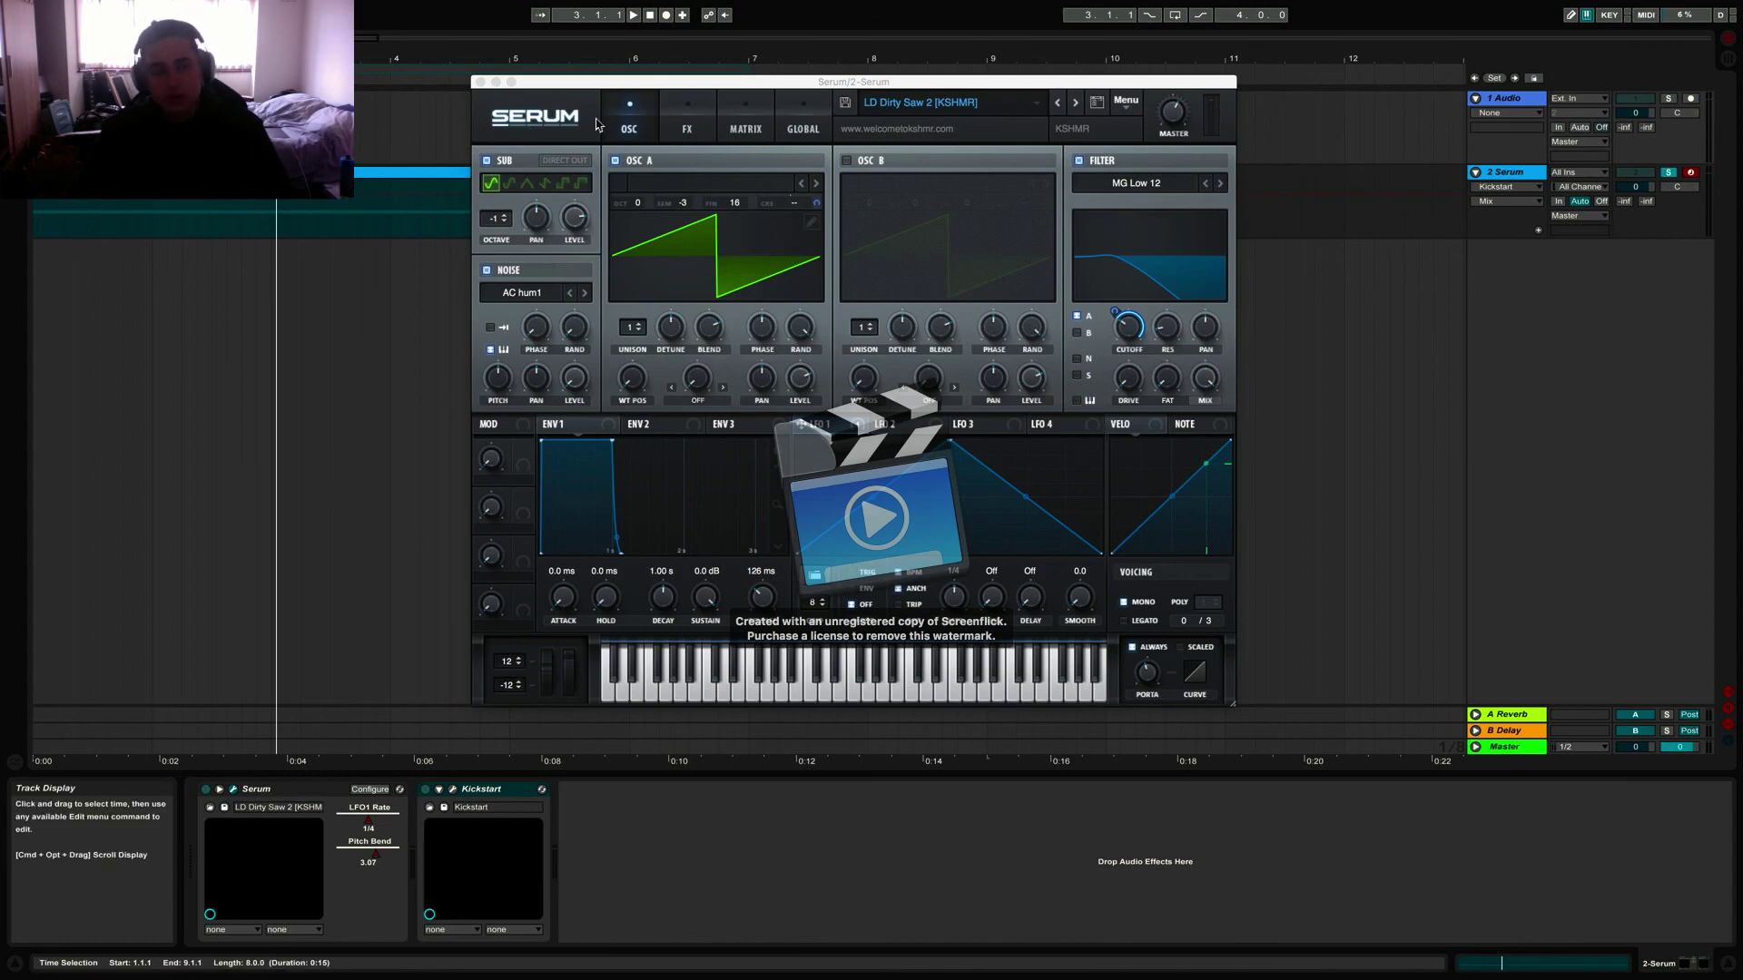
click(675, 127)
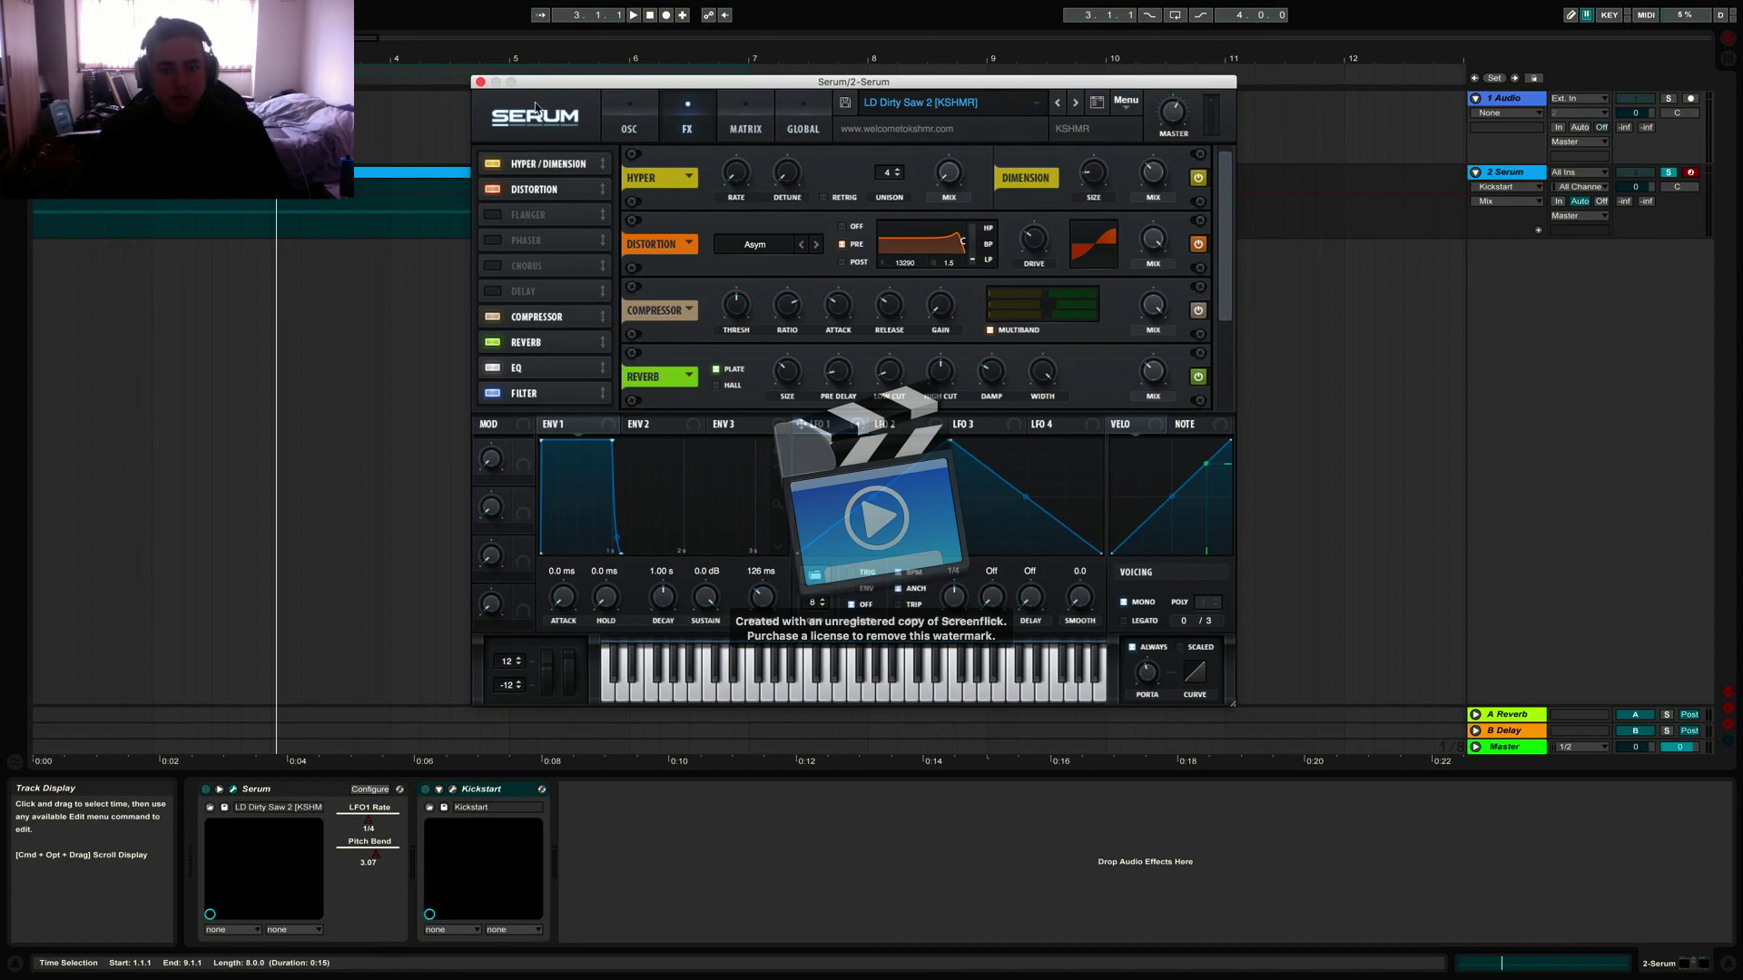
click(480, 82)
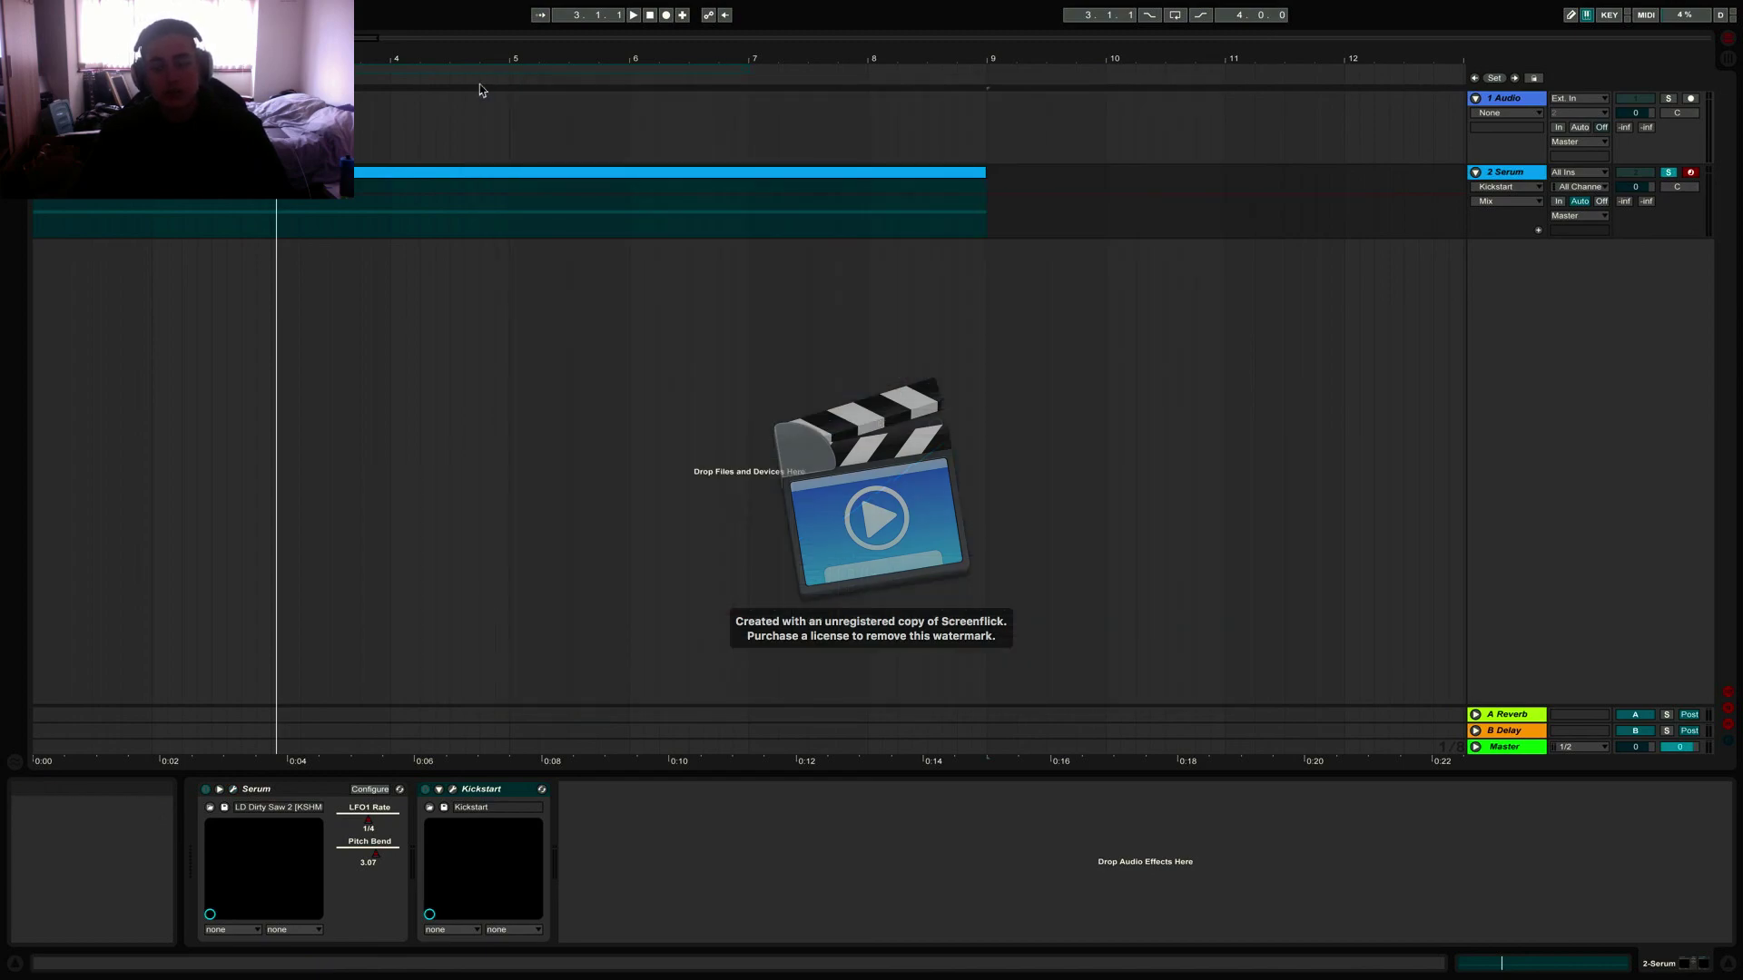